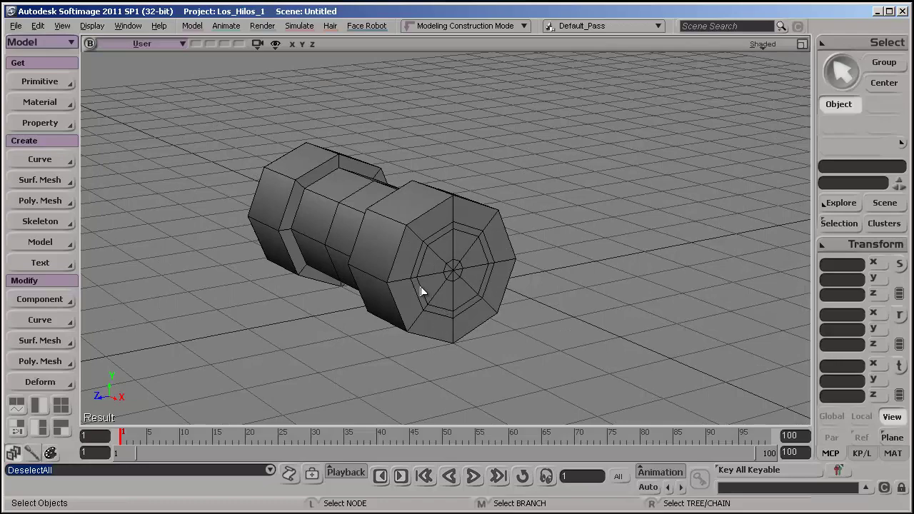
alt+right_drag(485, 322, 461, 307)
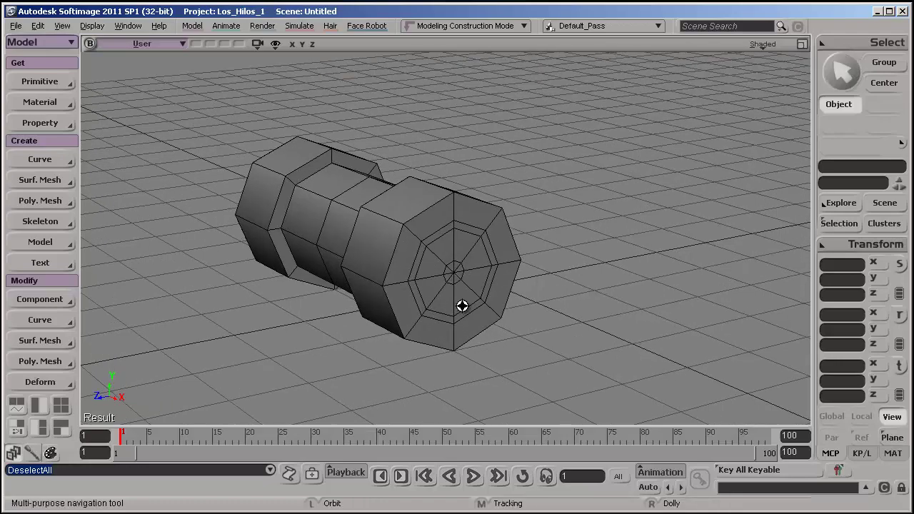
mouse_move(461, 306)
alt+middle_down()
mouse_move(443, 304)
mouse_move(465, 309)
alt+middle_up()
click(450, 340)
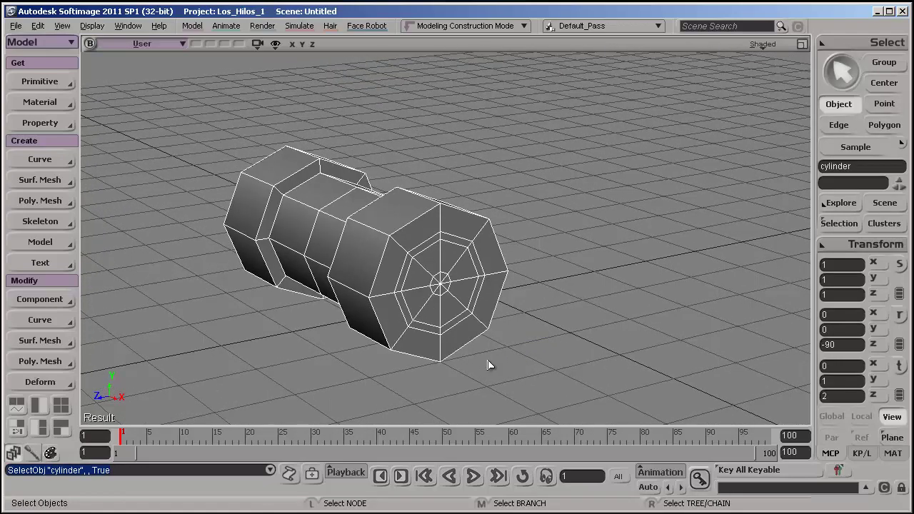
key(s)
right_drag(487, 363, 561, 337)
click(468, 356)
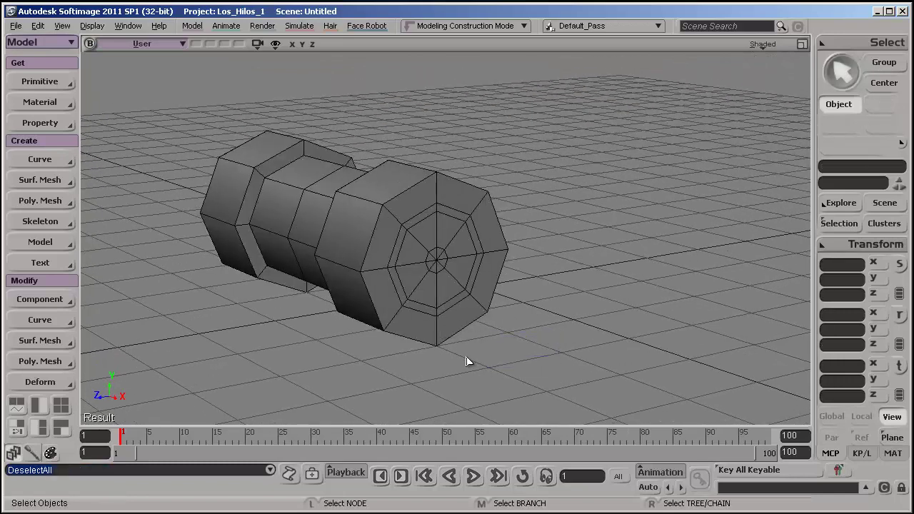
Step: Rename the grooved cylinder as GEO_llantaDelantera in its object properties and close the property editor
click(450, 333)
key(Return)
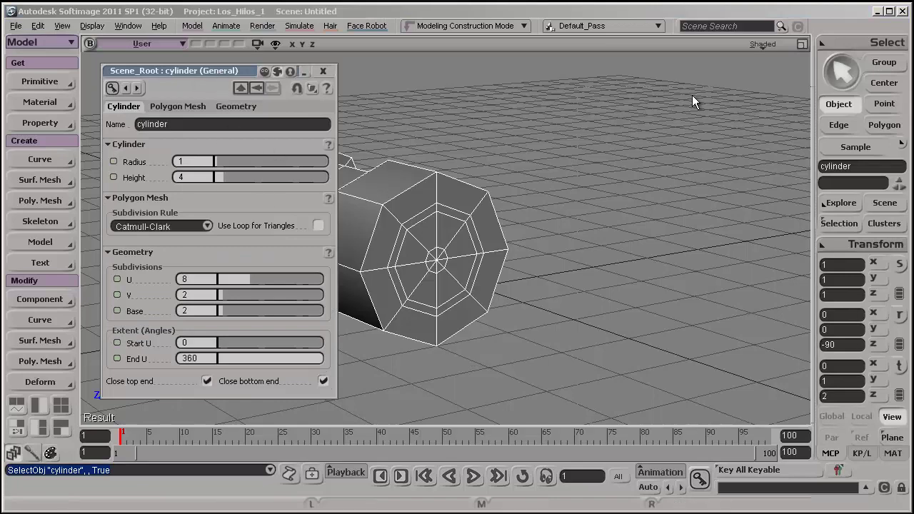
drag(650, 78, 621, 77)
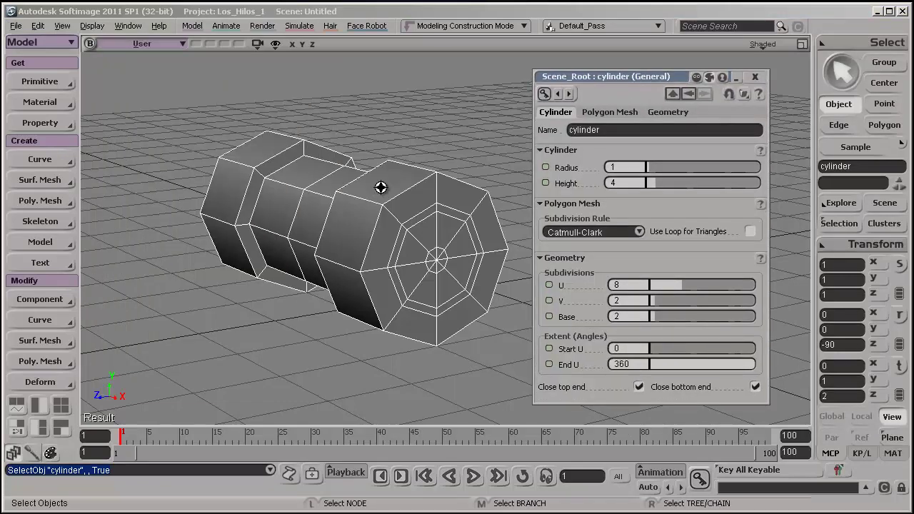
key(s)
drag(379, 188, 365, 202)
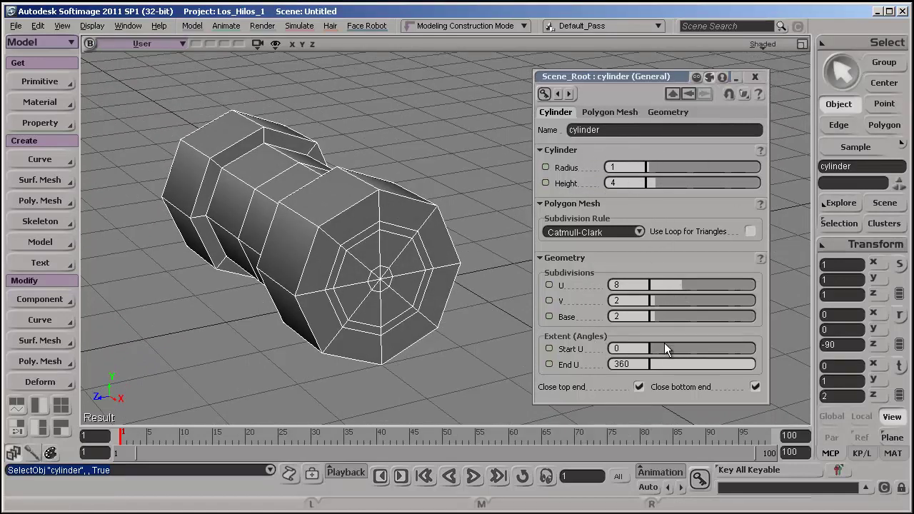
click(588, 132)
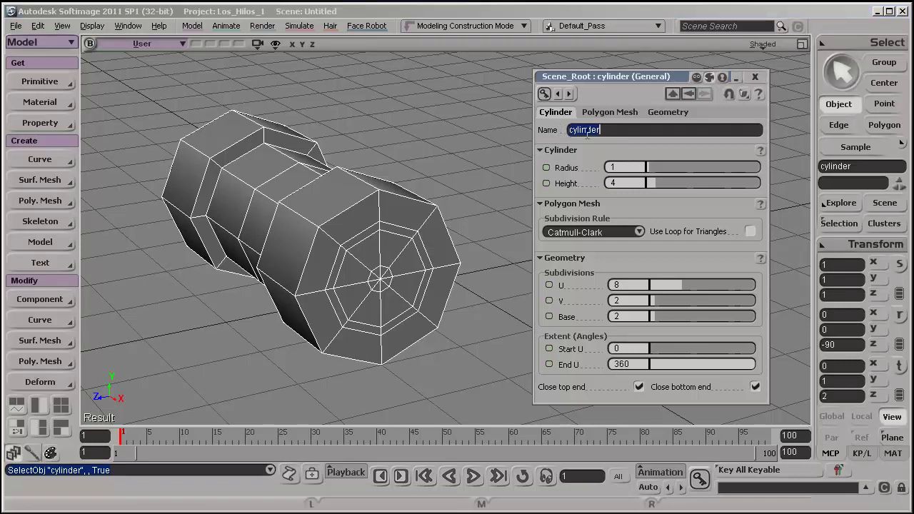
text(llantaDelantera)
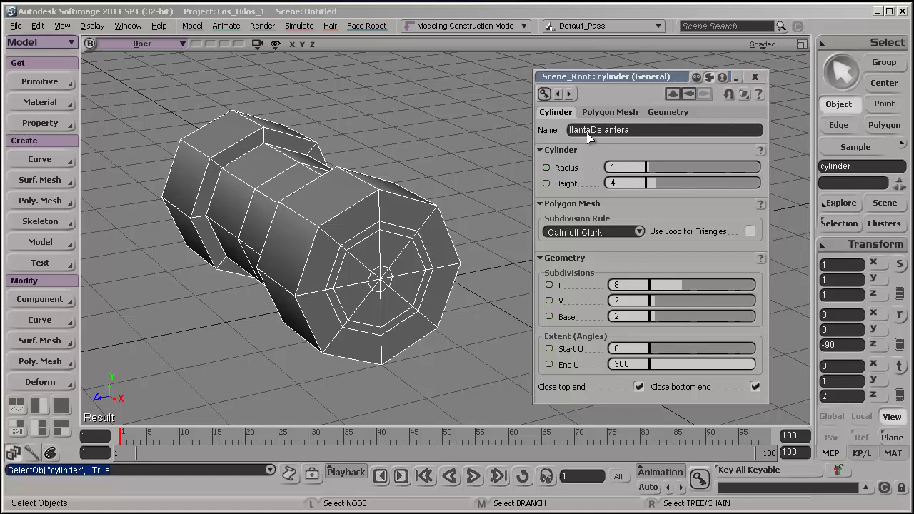
key(shift+Right)
text(GEO_)
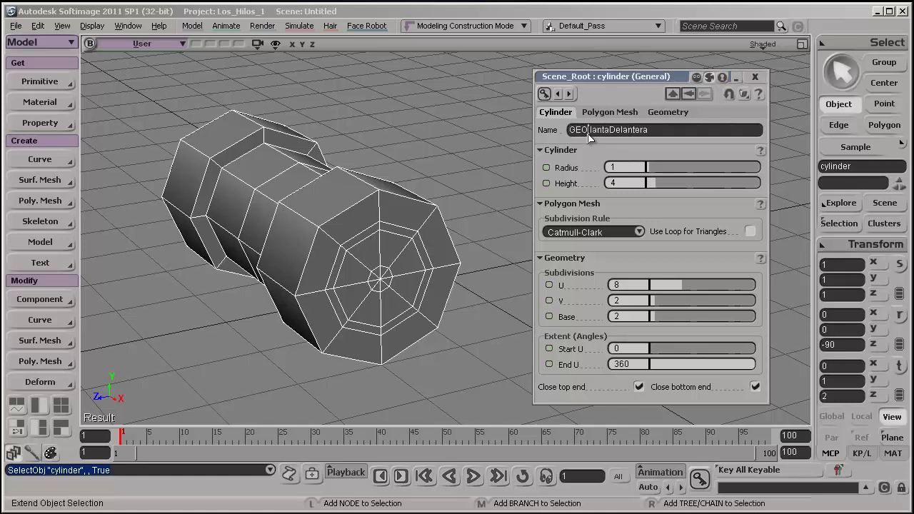
key(Return)
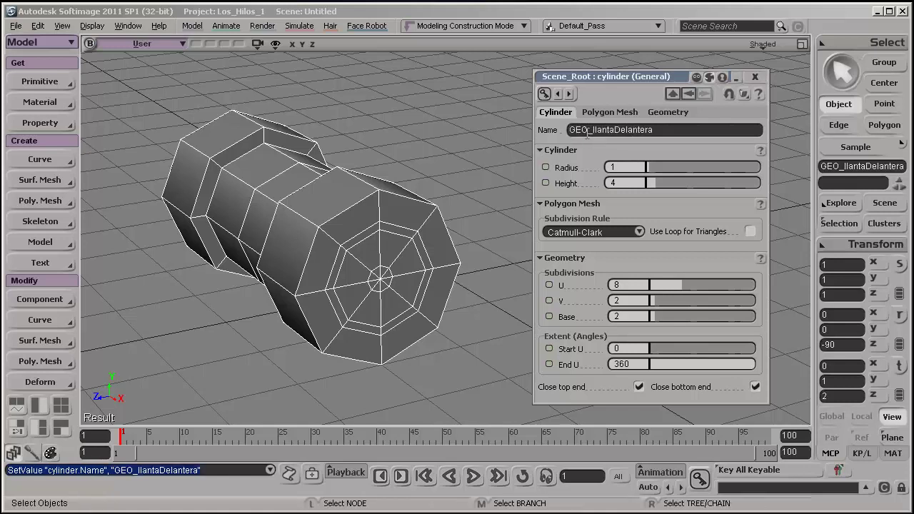
click(755, 75)
drag(592, 207, 560, 264)
key(s)
drag(396, 289, 429, 181)
click(462, 286)
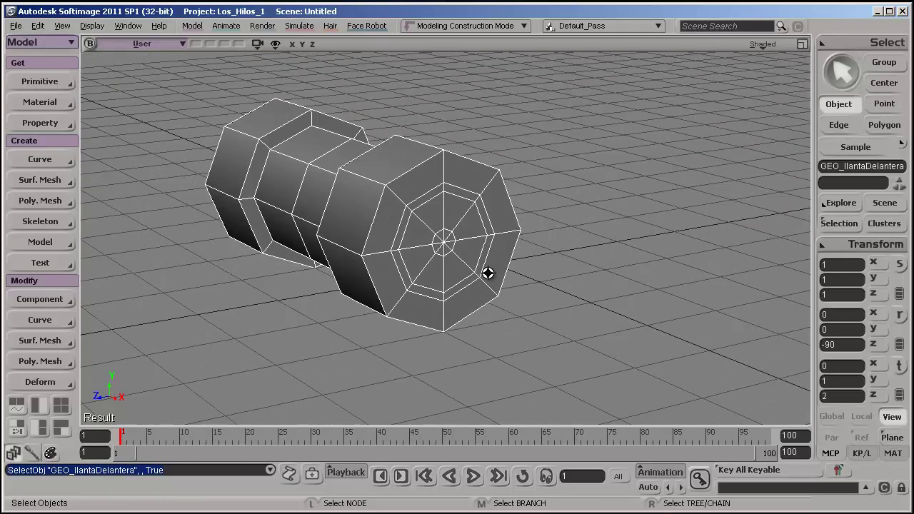
drag(490, 271, 415, 165)
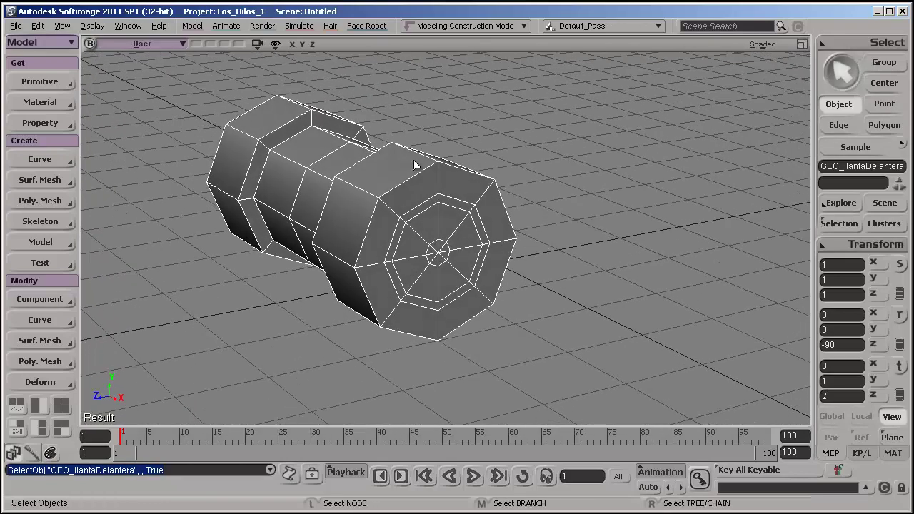
drag(516, 300, 495, 292)
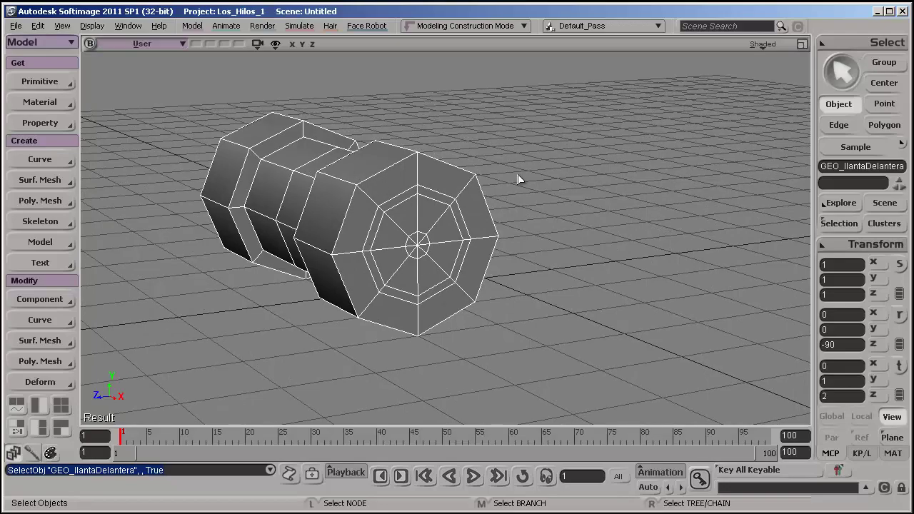
click(608, 261)
drag(500, 275, 449, 279)
click(483, 286)
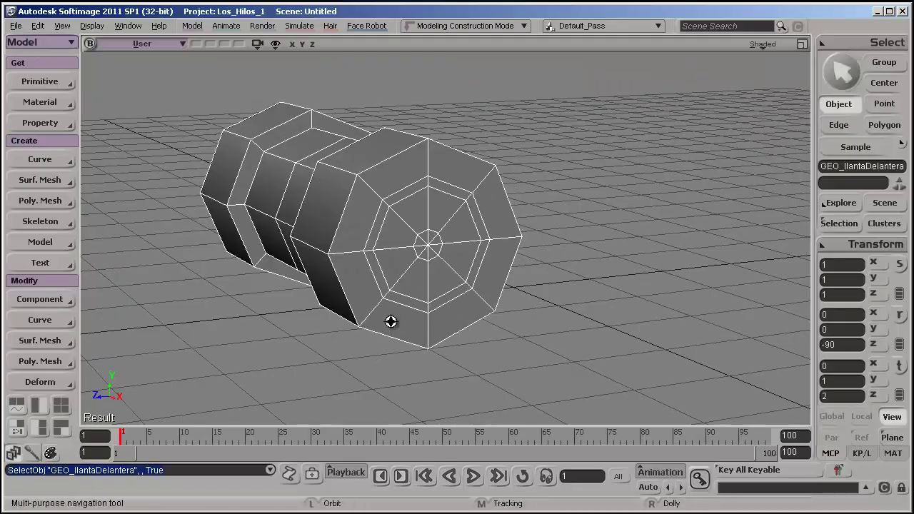
drag(390, 320, 424, 299)
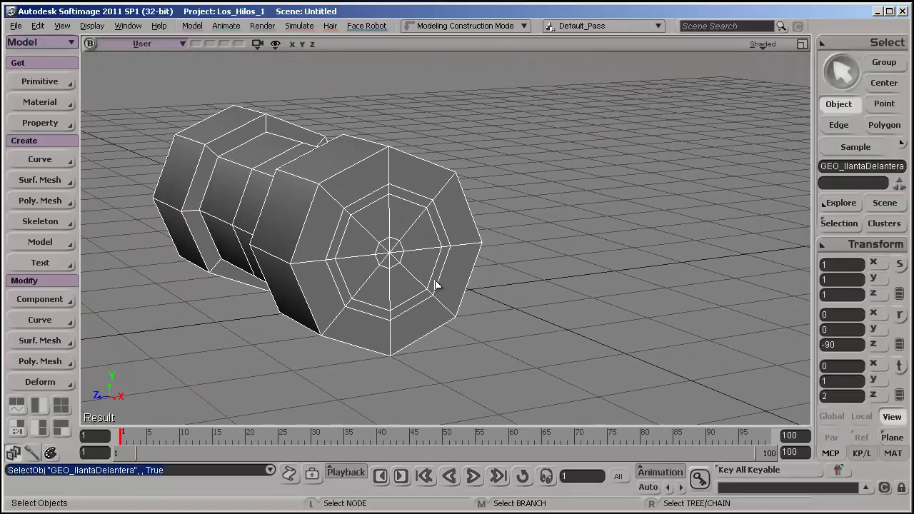
Step: Open the scene Explorer, place it beside the cylinder and make it narrower
key(8)
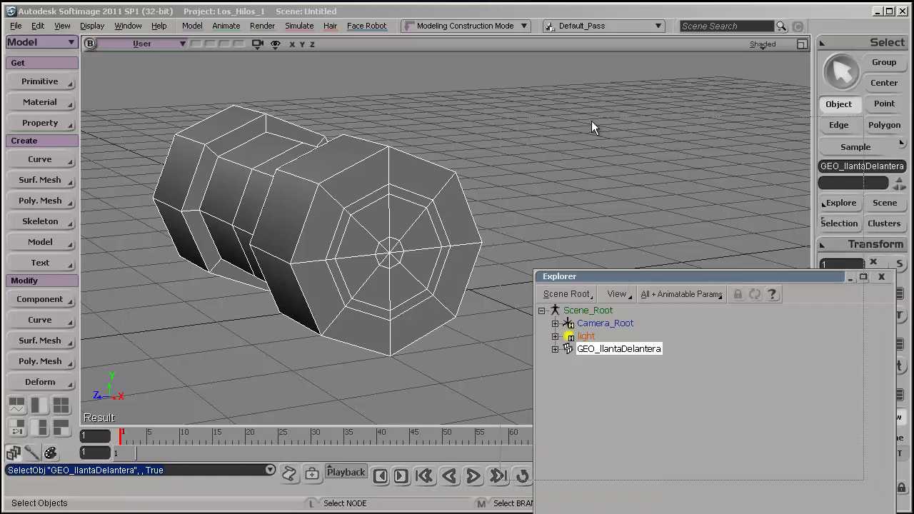
drag(627, 277, 607, 78)
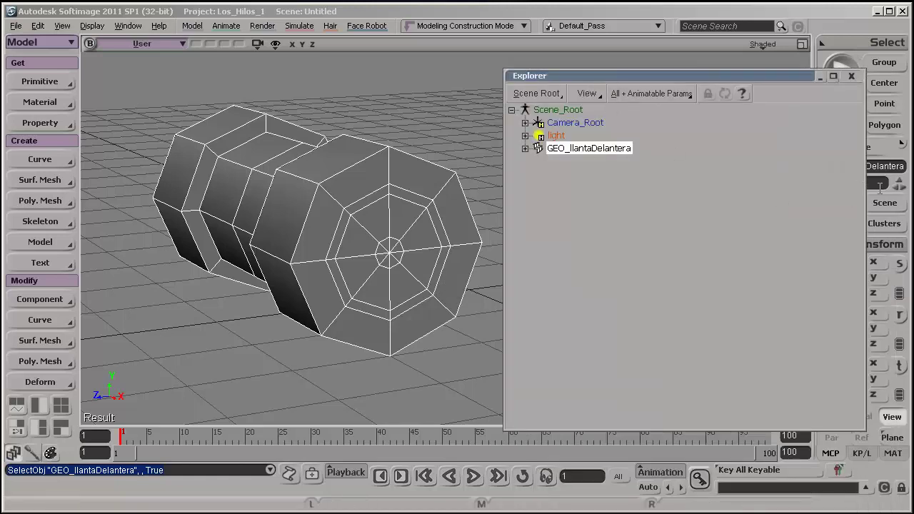
drag(866, 187, 771, 189)
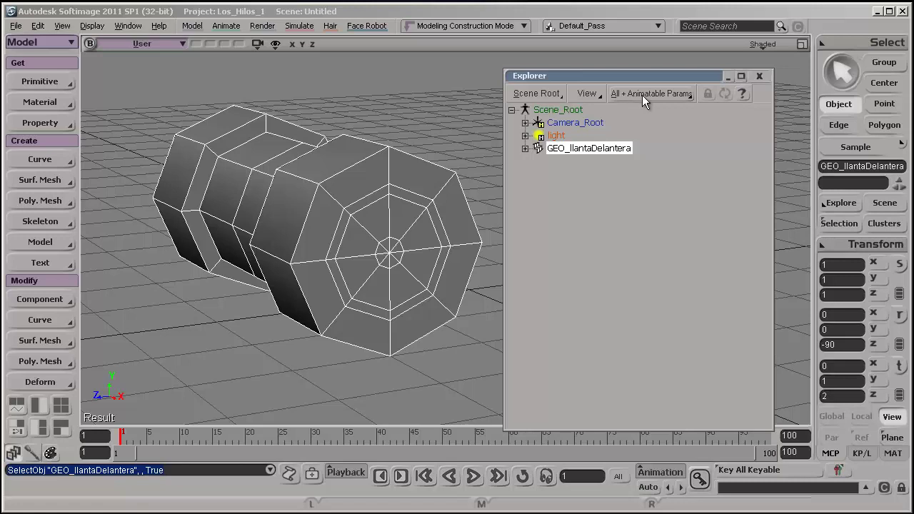
Step: Review the Explorer's Layers, Passes and Custom scopes, ending back on Scene Root
click(548, 95)
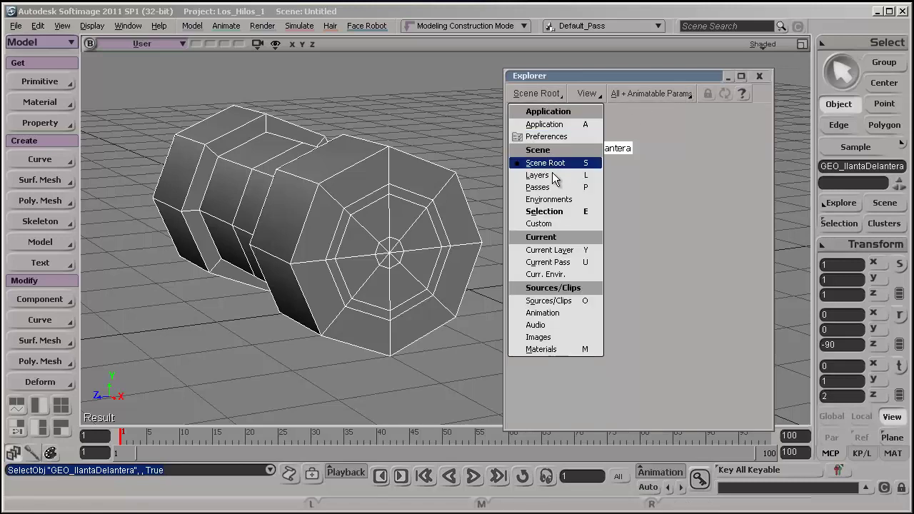
click(554, 175)
click(535, 93)
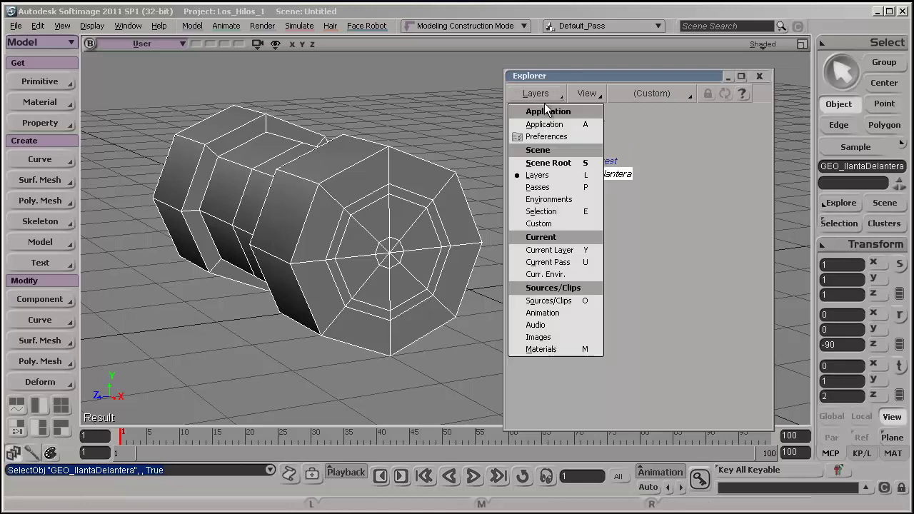
click(560, 188)
click(548, 94)
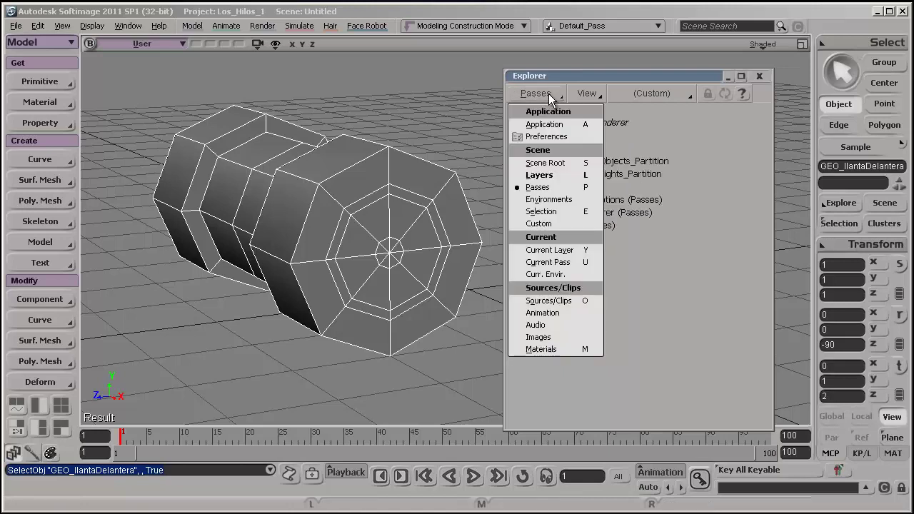
click(567, 224)
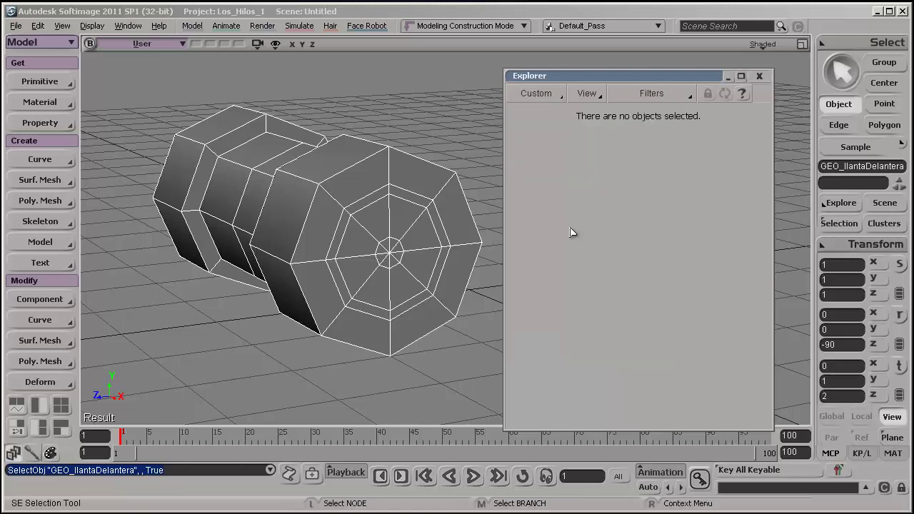
click(544, 95)
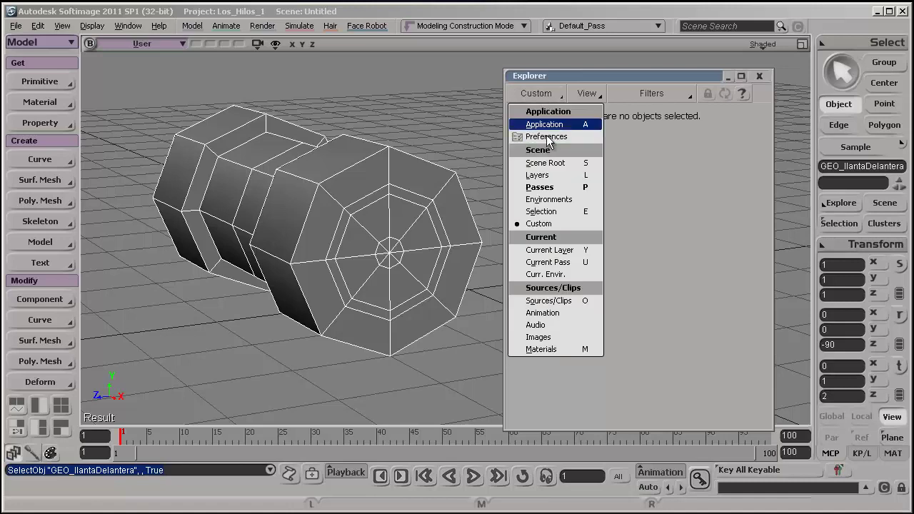
click(553, 163)
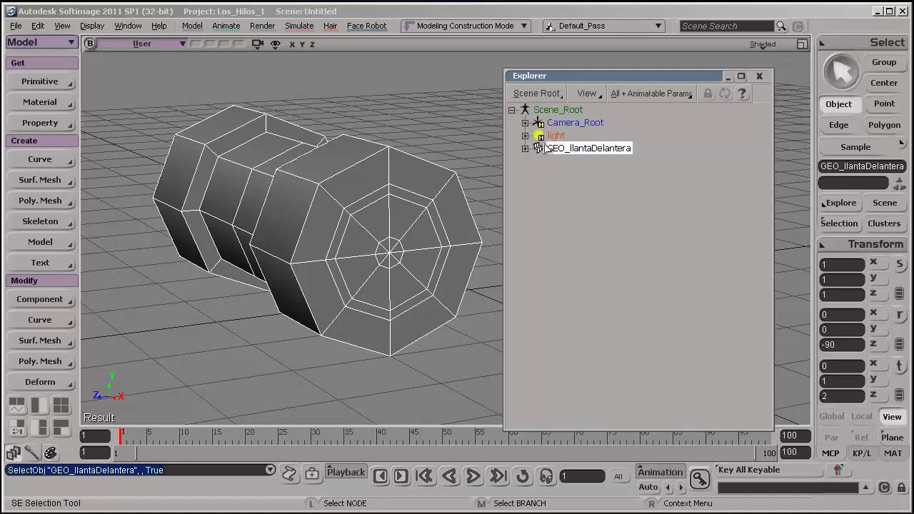
click(537, 93)
click(571, 164)
Step: Compare the Explorer filters All Except Params, Clusters + Props and Objects Only, ending on All + Animatable Params
click(639, 95)
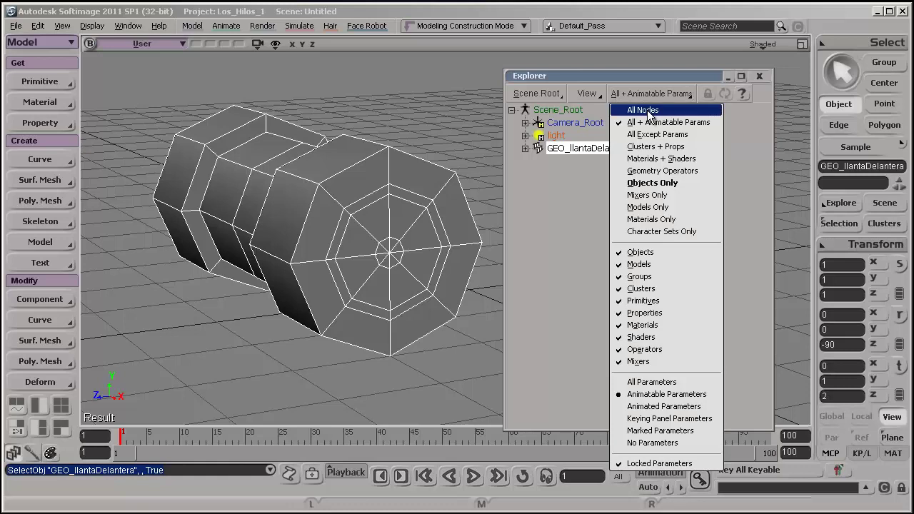
click(650, 134)
click(648, 91)
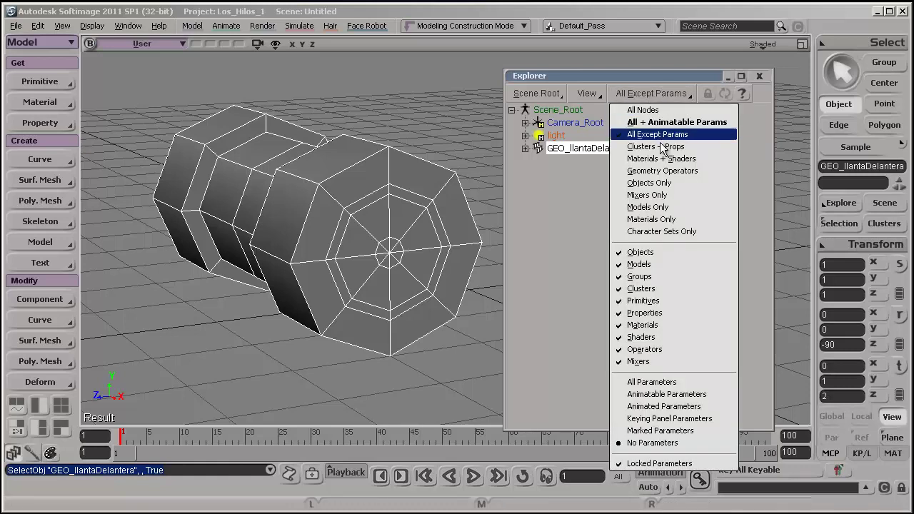
click(663, 146)
click(645, 91)
click(653, 183)
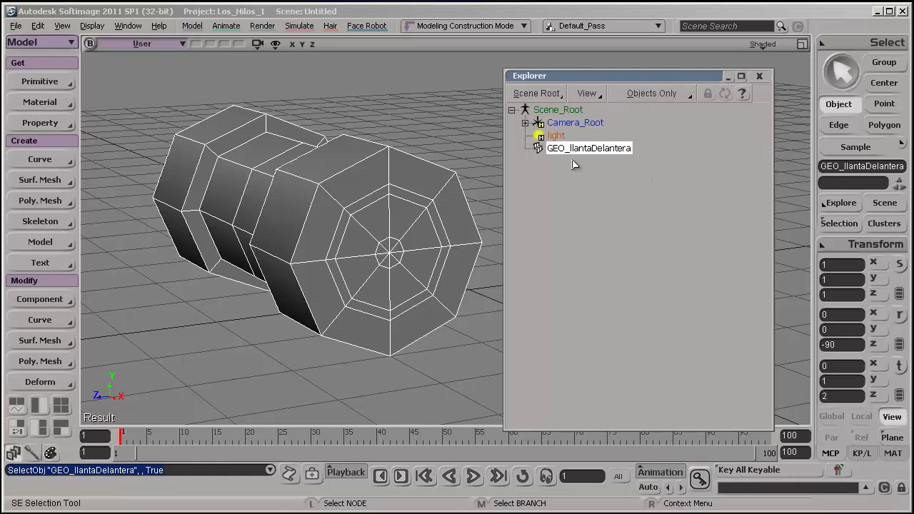
click(646, 92)
click(621, 180)
click(654, 93)
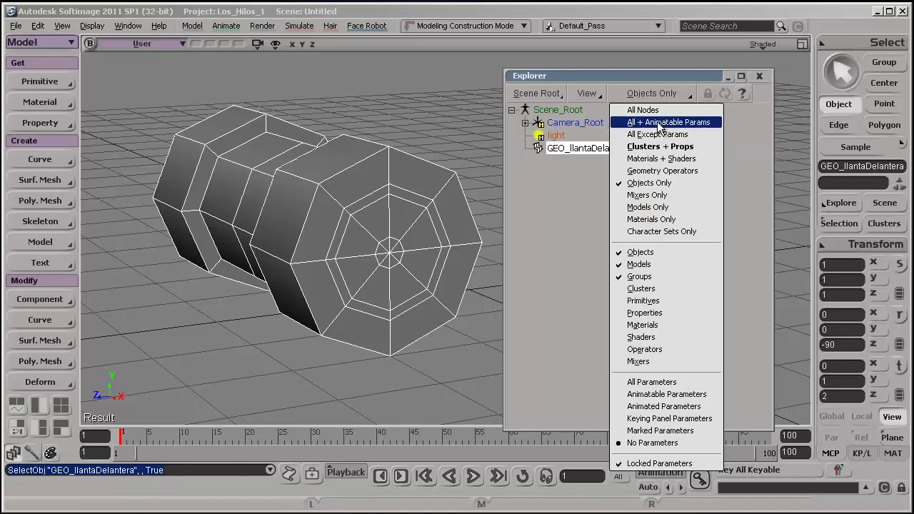
click(671, 125)
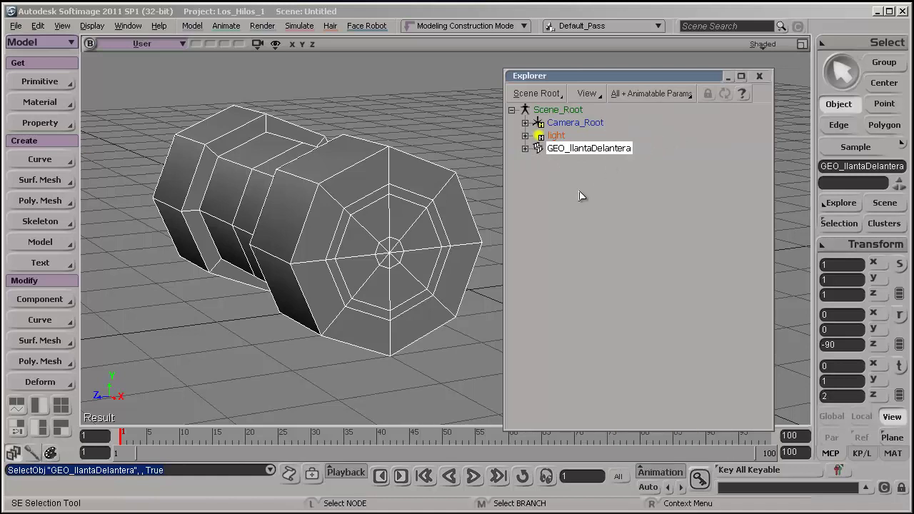
Step: Expand GEO_llantaDelantera and its Polygon Mesh operator stack in the Explorer, and select the Modeling marker
click(524, 148)
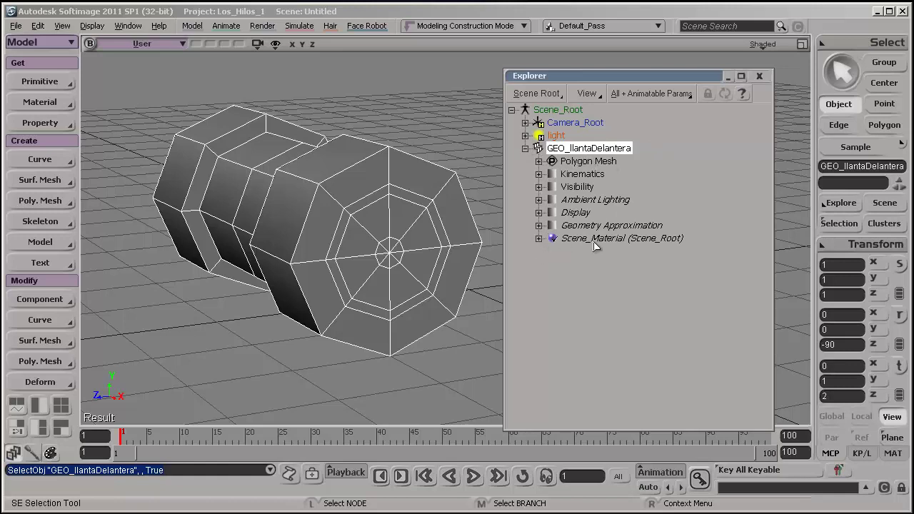
click(586, 163)
click(539, 161)
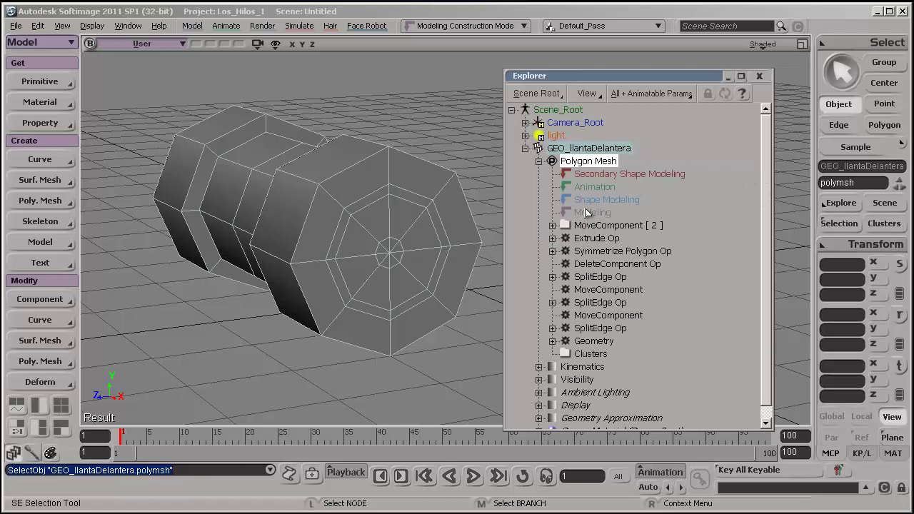
click(607, 216)
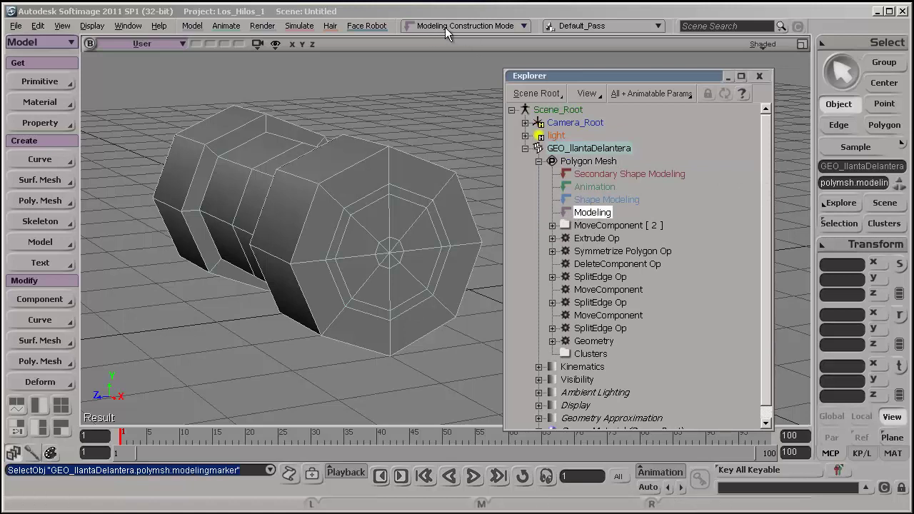
Step: Choose Modeling Construction Mode as the construction mode and reselect the GEO_llantaDelantera object
click(490, 28)
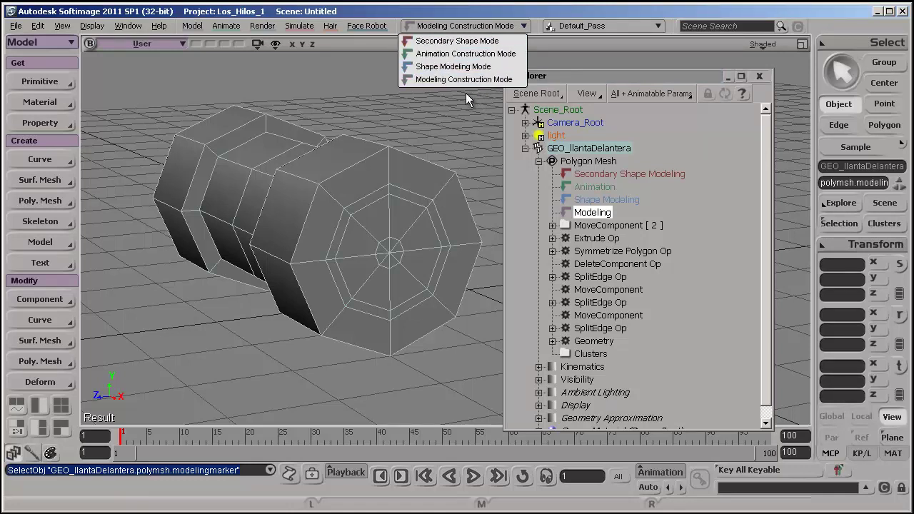
click(445, 79)
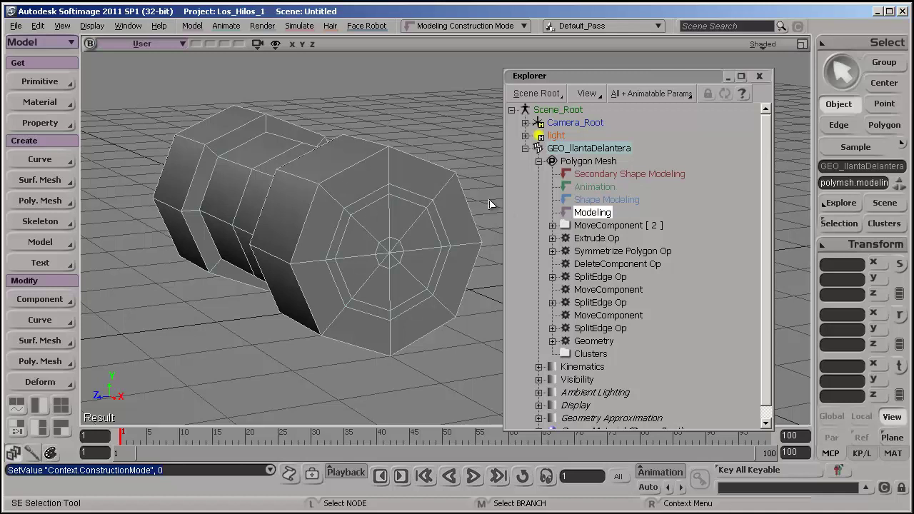
click(354, 204)
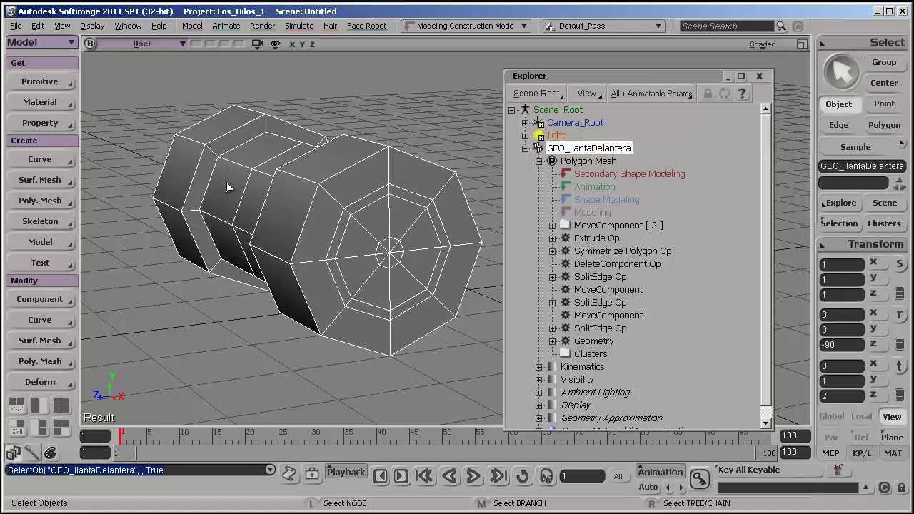
Step: Examine the base cylinder parameters in the Geometry operator at the bottom of GEO_llantaDelantera's operator stack
alt+drag(337, 237, 373, 221)
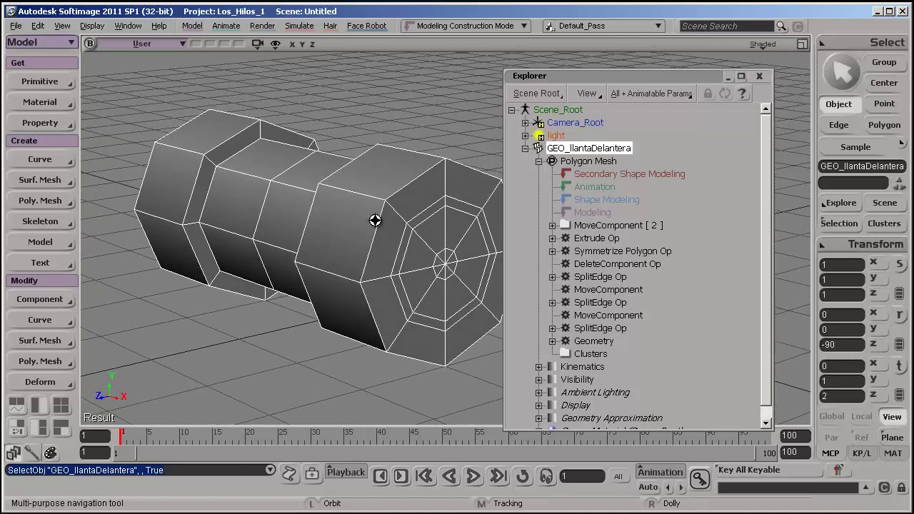
alt+drag(220, 214, 414, 251)
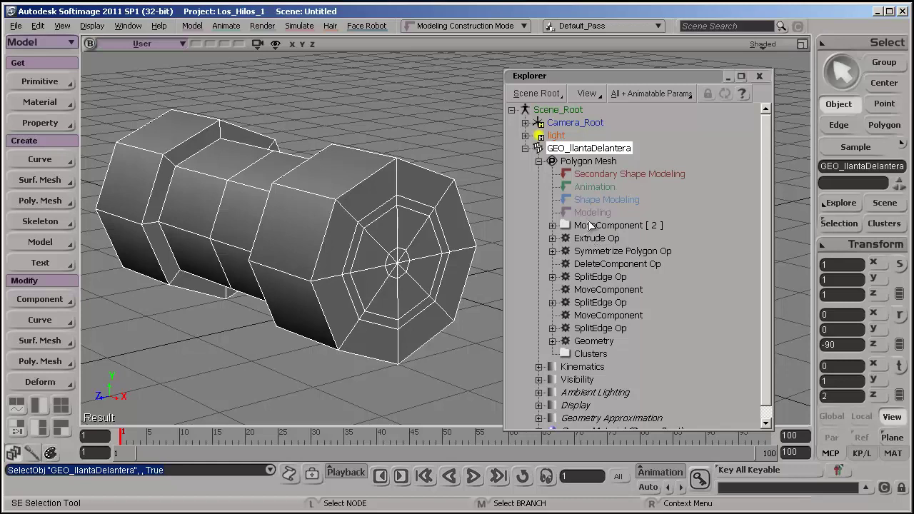
click(593, 341)
click(565, 342)
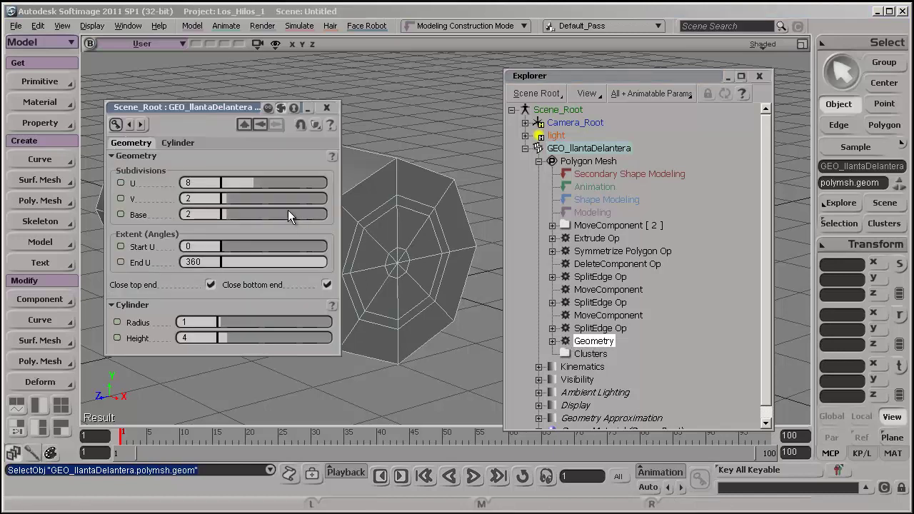
Step: Try adjusting the Ratio Edge of the lowest SplitEdge Op, just above Geometry, and undo the change
click(600, 329)
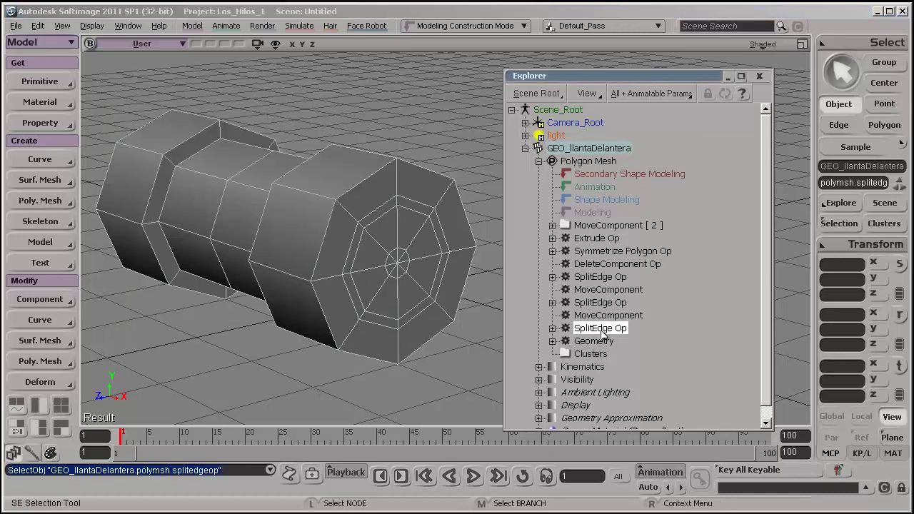
click(565, 329)
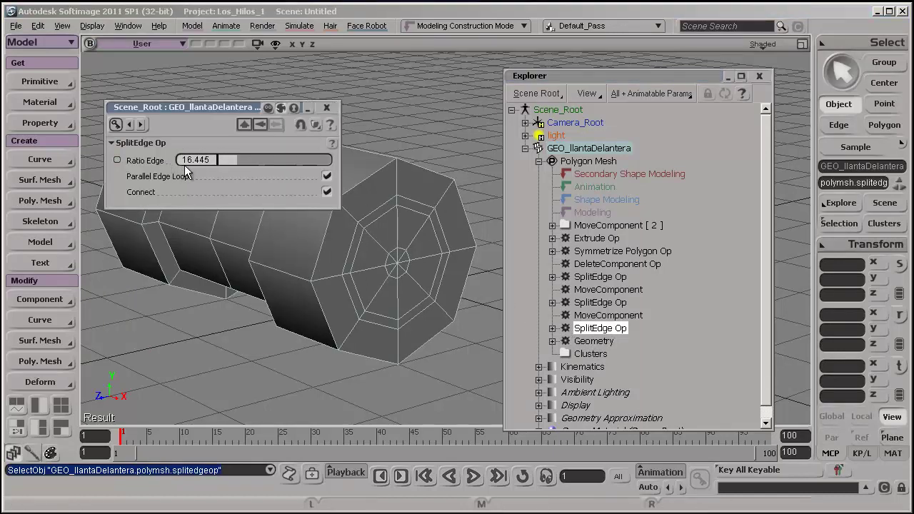
mouse_move(242, 160)
mouse_down()
mouse_move(281, 159)
mouse_move(226, 157)
mouse_move(255, 160)
mouse_move(242, 160)
mouse_up()
key(ctrl+z)
Step: Inspect the MoveComponent and SplitEdge operators in order up the stack, ending on the uppermost SplitEdge Op
click(608, 316)
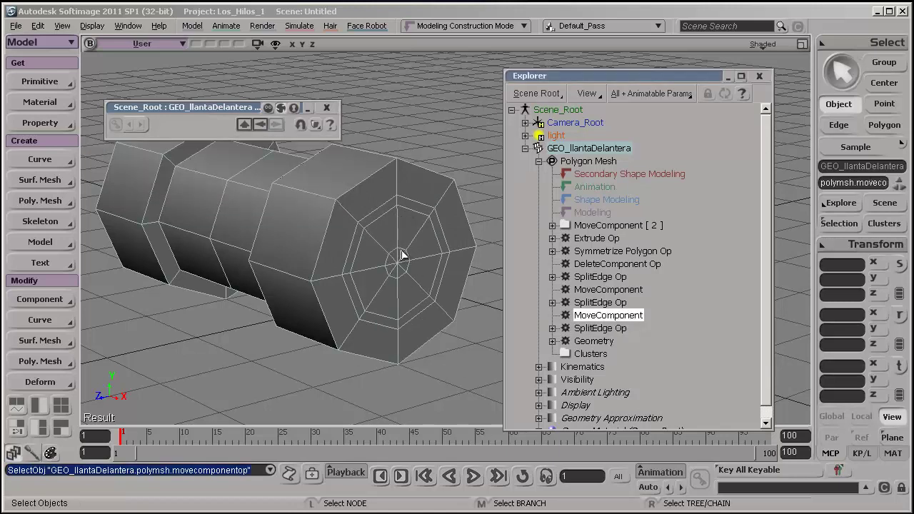
key(Up)
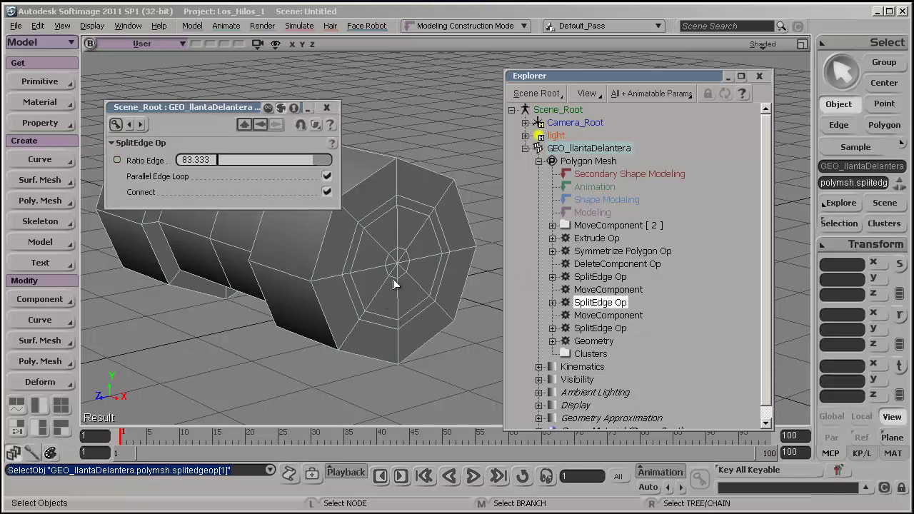
key(Up)
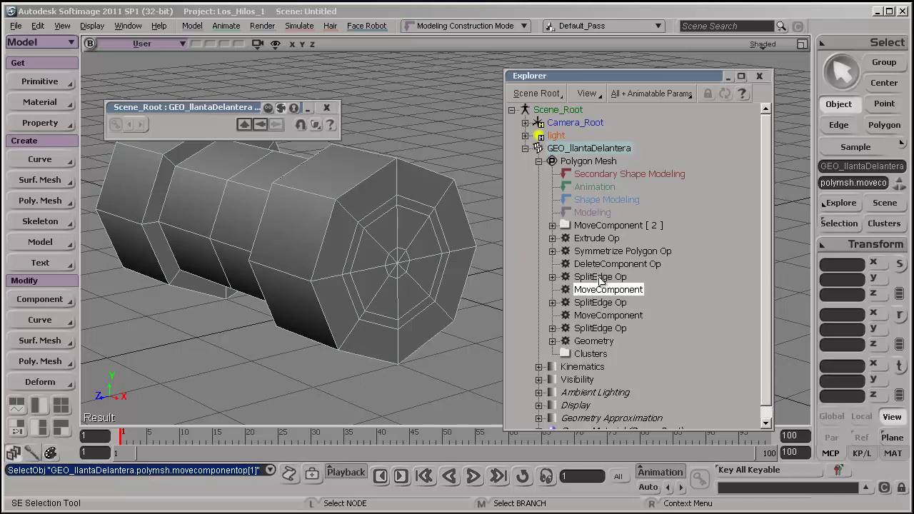
click(600, 278)
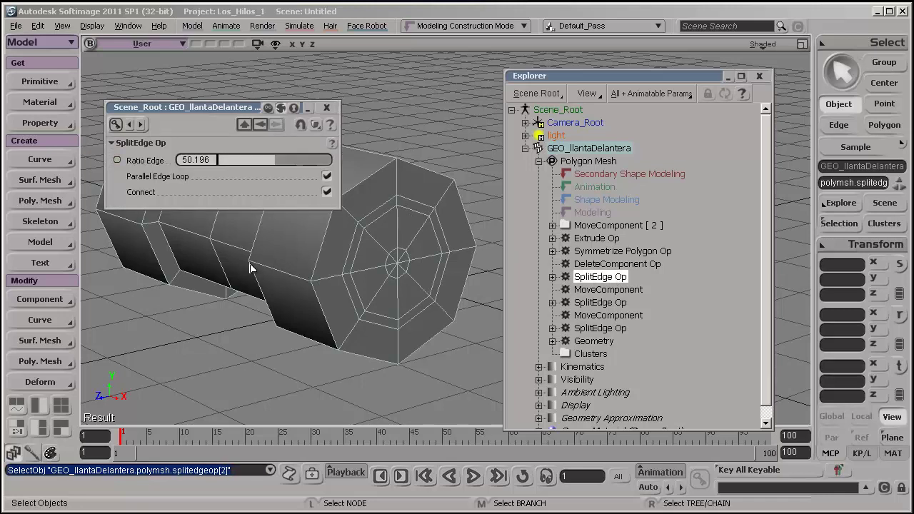
Step: Try sliding the Ratio Edge of the uppermost SplitEdge Op to shift the wheel's edge loop, and undo the change
drag(238, 106, 184, 63)
key(s)
drag(355, 229, 395, 247)
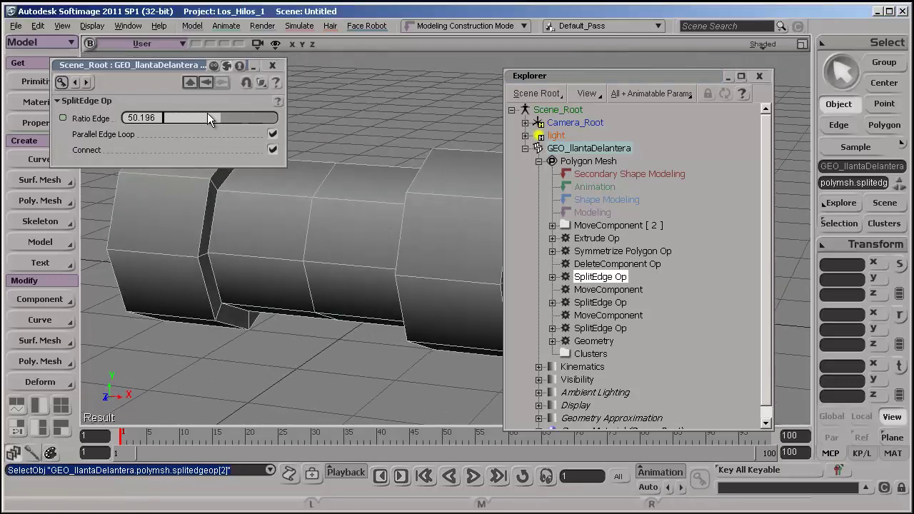
mouse_move(216, 116)
mouse_down()
mouse_move(229, 118)
mouse_move(203, 118)
mouse_up()
drag(233, 118, 235, 130)
key(ctrl+z)
key(s)
drag(326, 255, 592, 269)
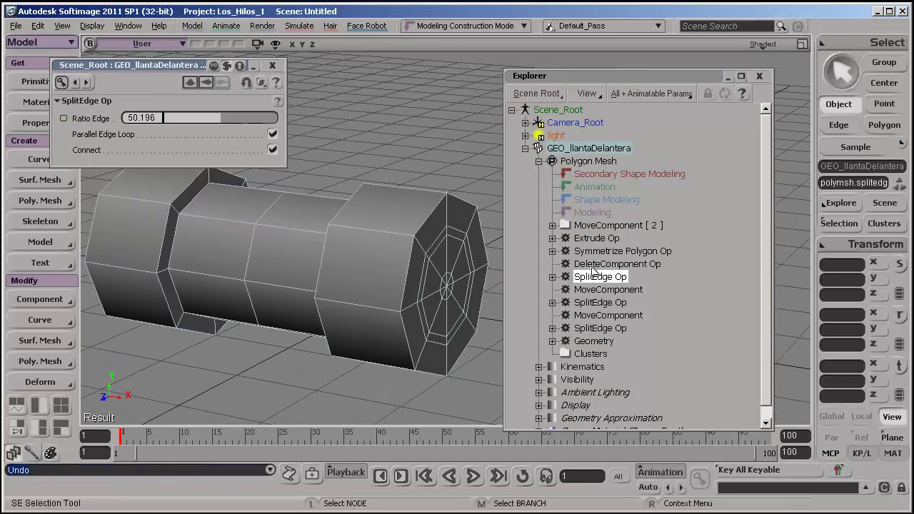
Step: Check the DeleteComponent Op, and try a weld Distance of 0 in the Symmetrize Polygon Op, undoing that change
click(605, 264)
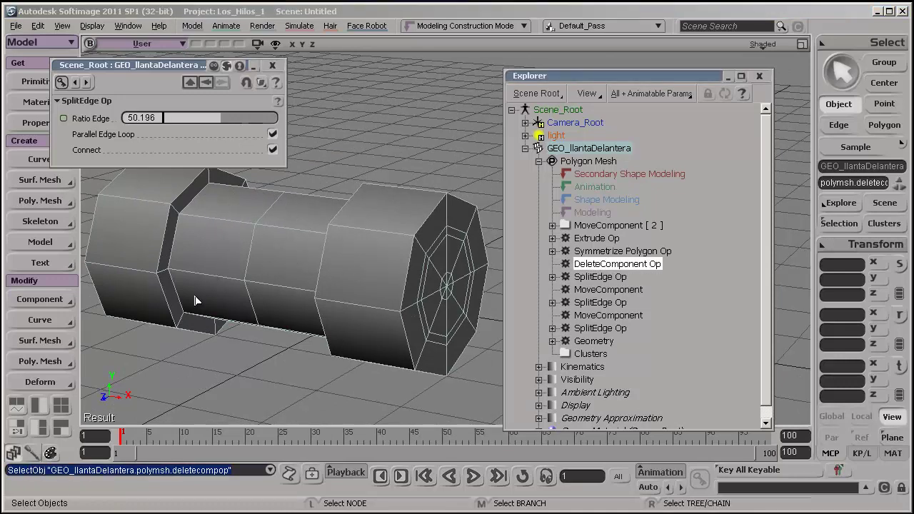
click(614, 251)
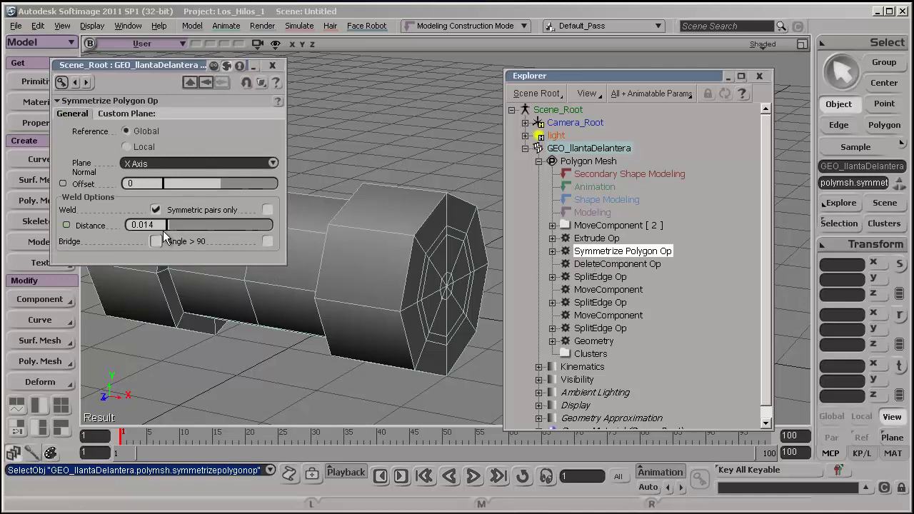
drag(176, 62, 428, 29)
drag(423, 192, 408, 194)
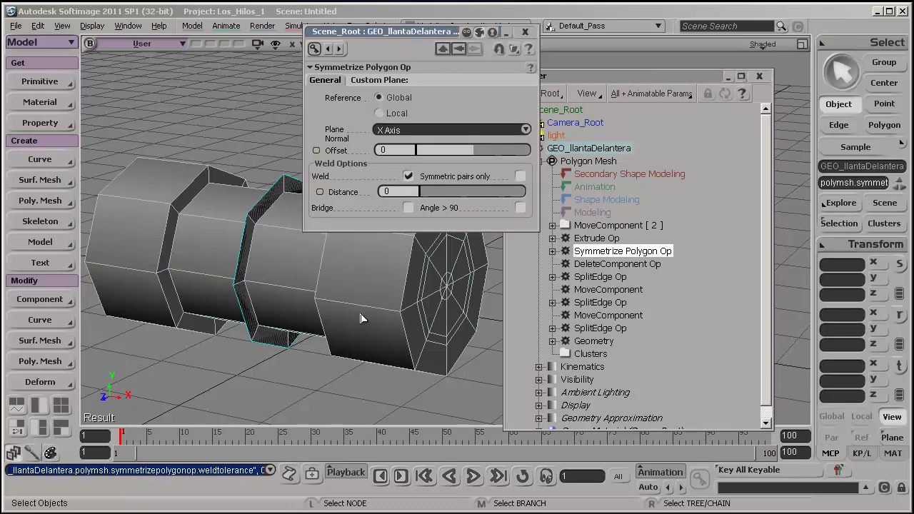
key(ctrl+z)
Step: Examine the Extrude Op's parameters and close its property page
click(597, 238)
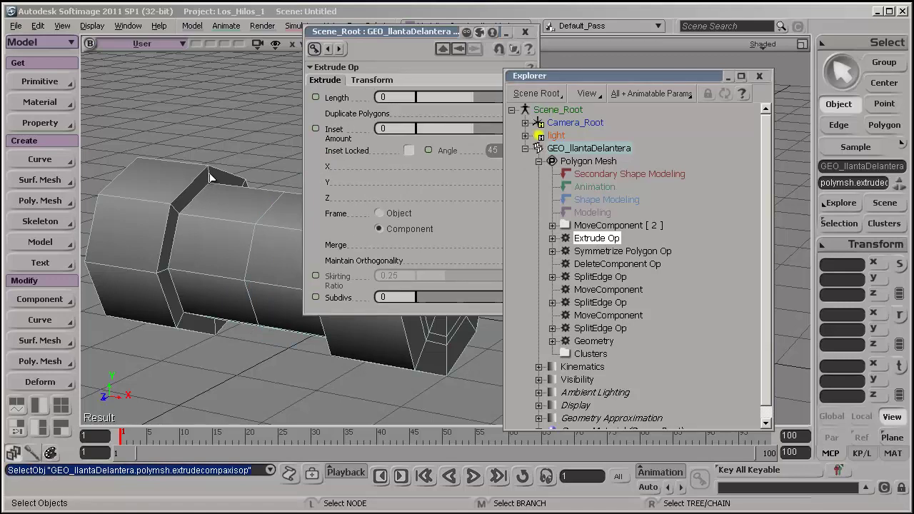
drag(336, 38, 218, 272)
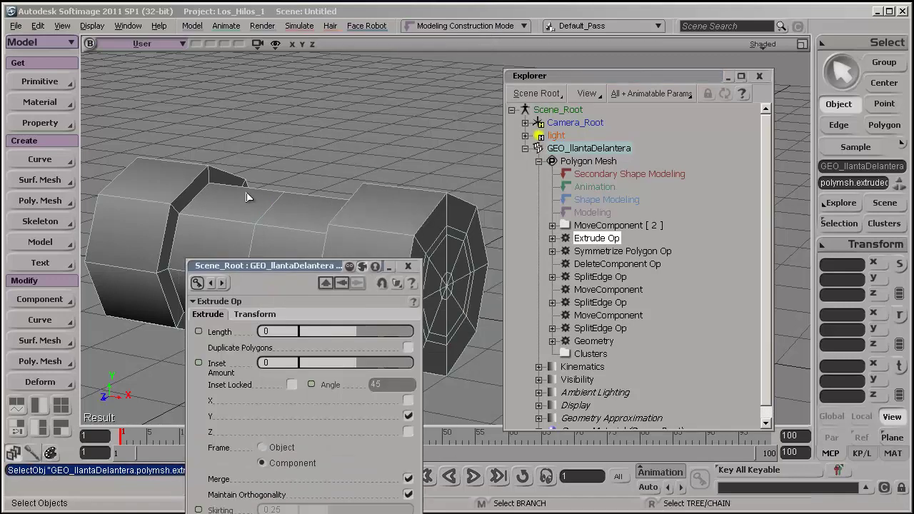
click(407, 266)
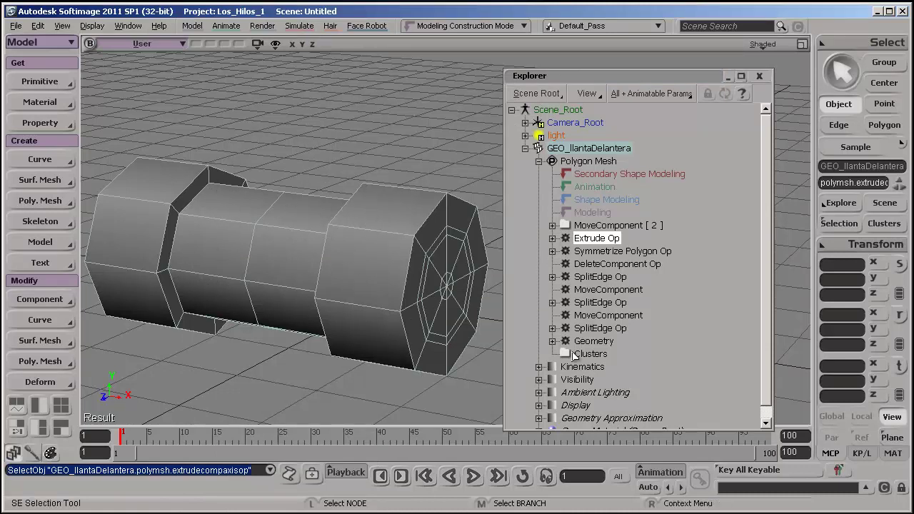
click(565, 241)
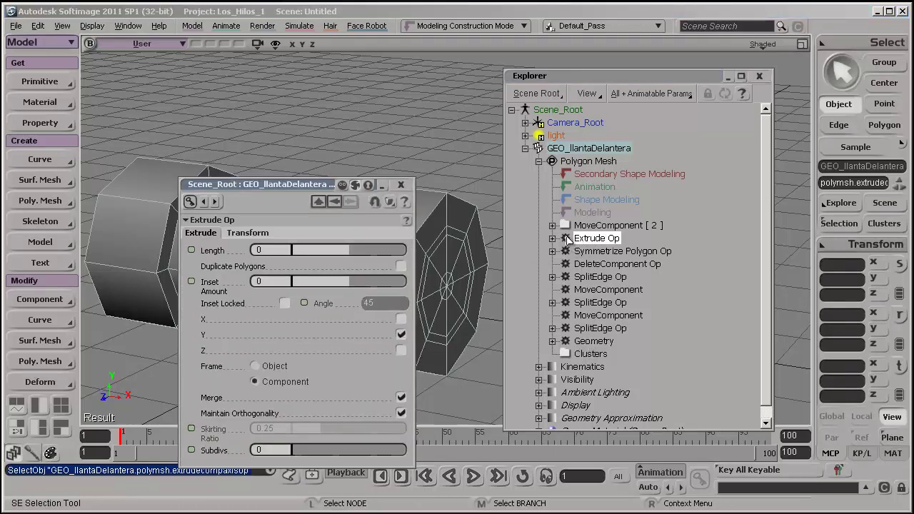
click(401, 184)
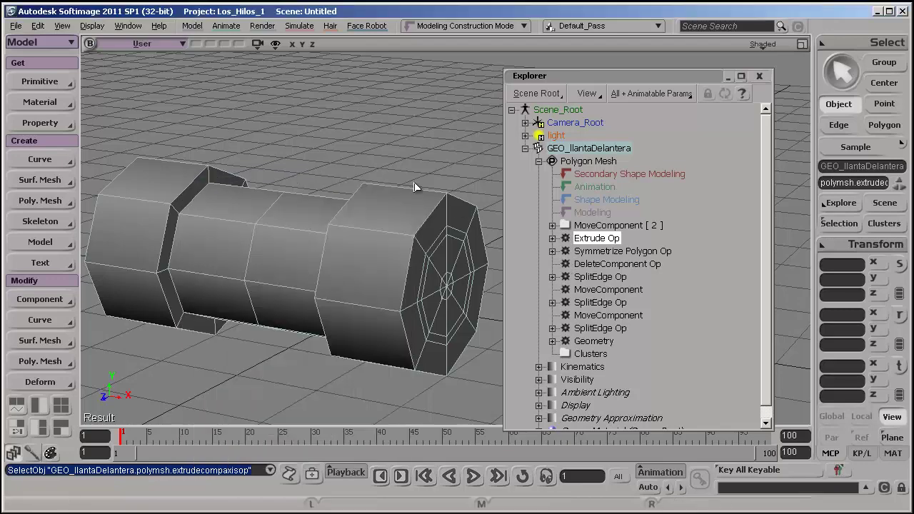
click(393, 120)
key(s)
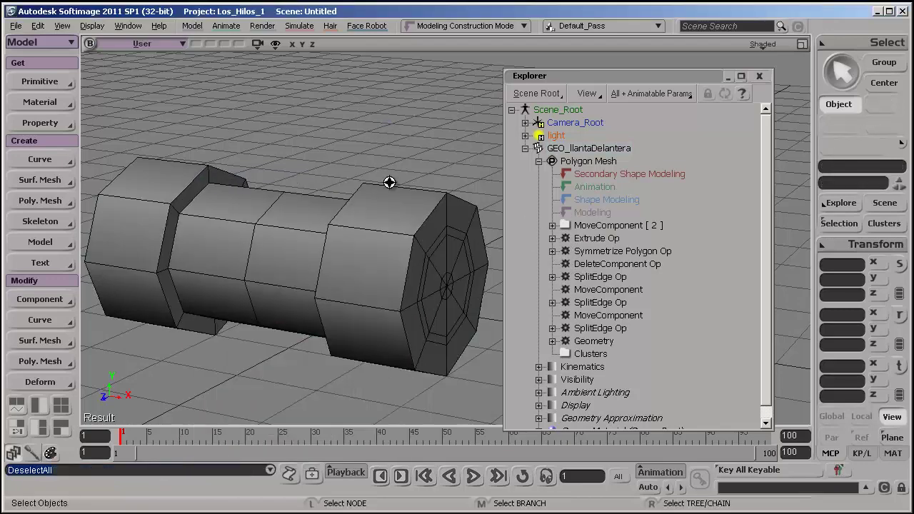
drag(390, 183, 344, 191)
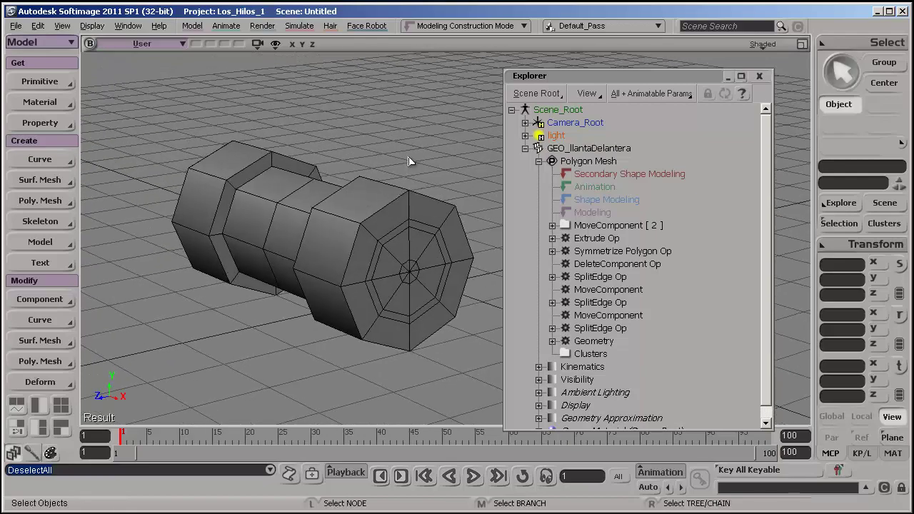
click(389, 227)
key(s)
drag(390, 228, 373, 316)
click(413, 157)
click(384, 234)
key(s)
drag(383, 235, 356, 258)
key(space)
Step: Reselect the GEO_llantaDelantera wheel, and collapse the Transform commands and expand the Edit commands to expose Freeze
click(406, 144)
click(402, 193)
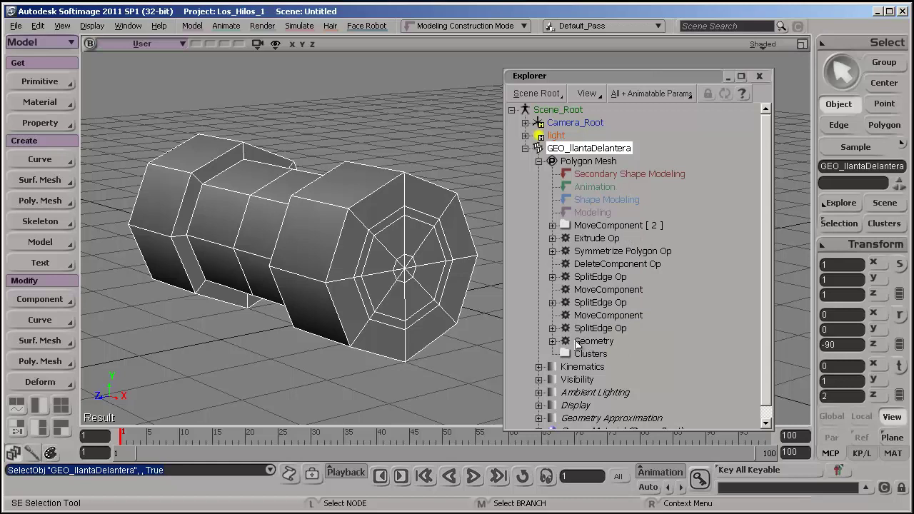
click(840, 243)
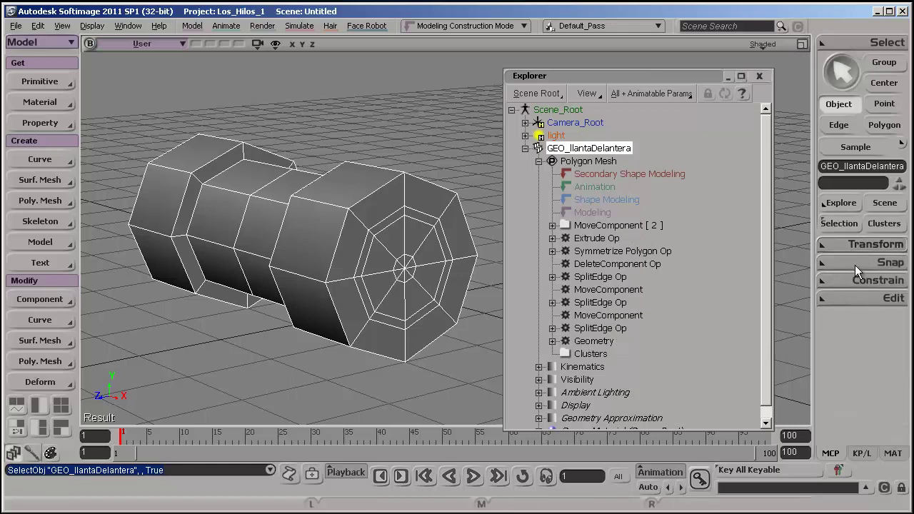
click(843, 297)
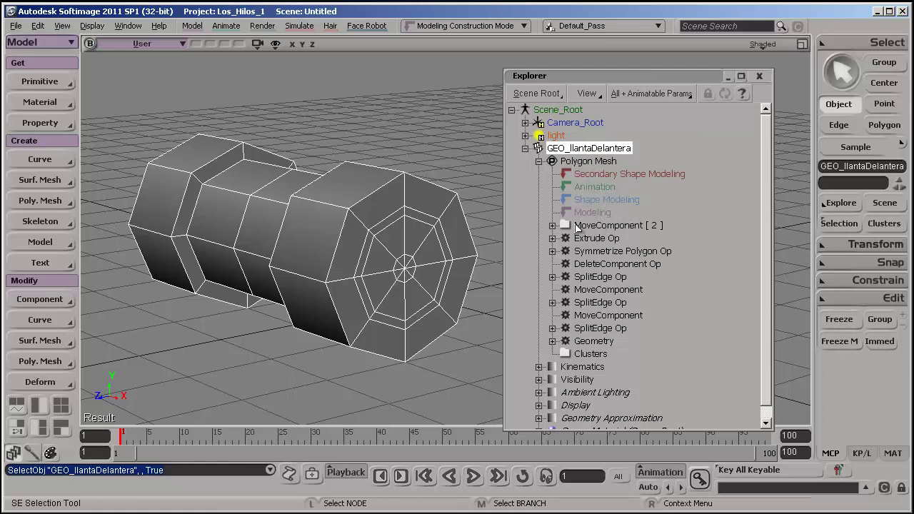
Step: Move the MoveComponent [ 2 ] operators above the Shape Modeling marker in the Polygon Mesh operator stack
click(610, 227)
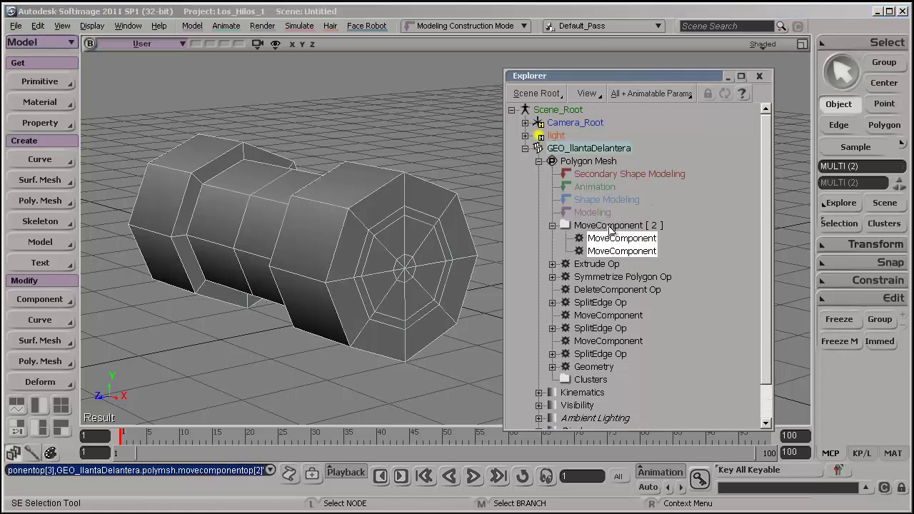
drag(610, 227, 608, 201)
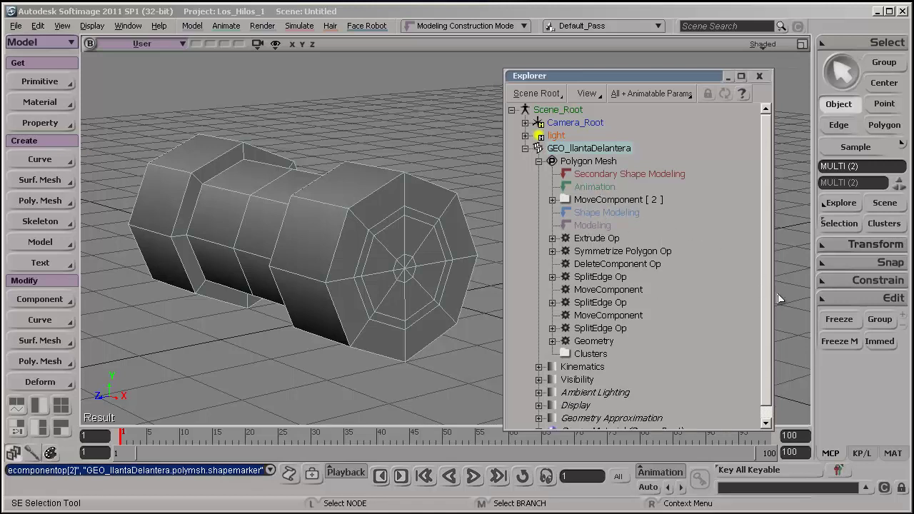
Step: Try Freeze and Freeze M in turn on the wheel's operator stack, undoing each one
click(839, 320)
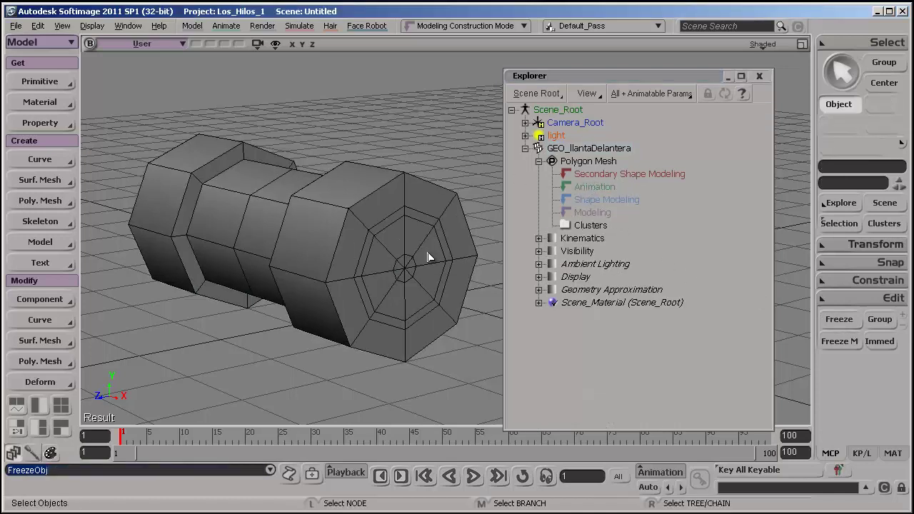
key(ctrl+z)
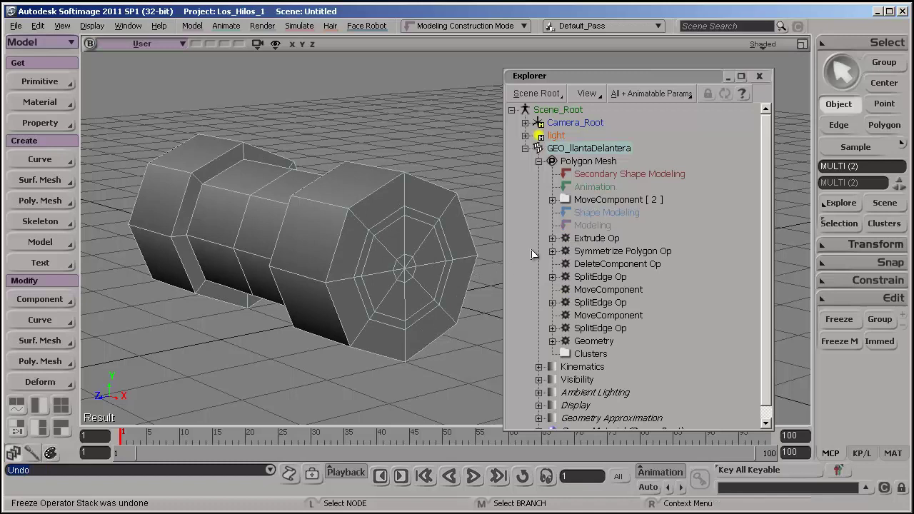
click(843, 341)
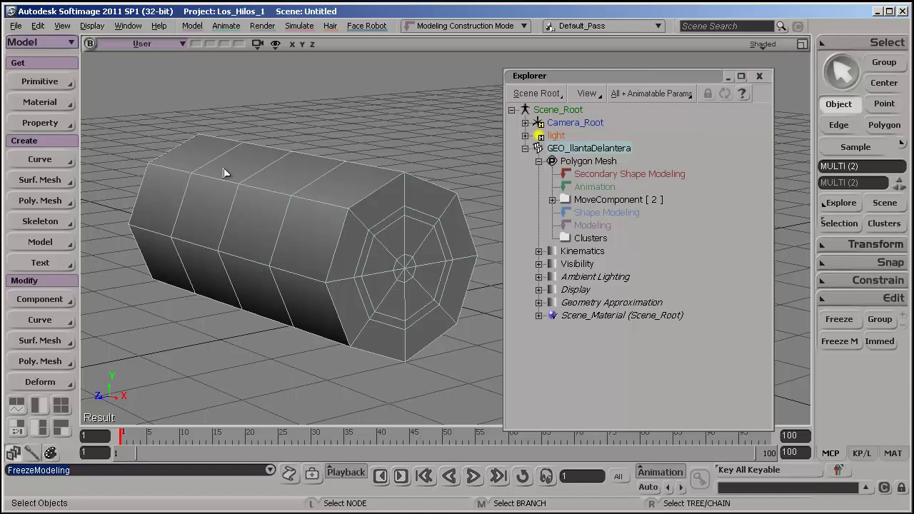
click(552, 200)
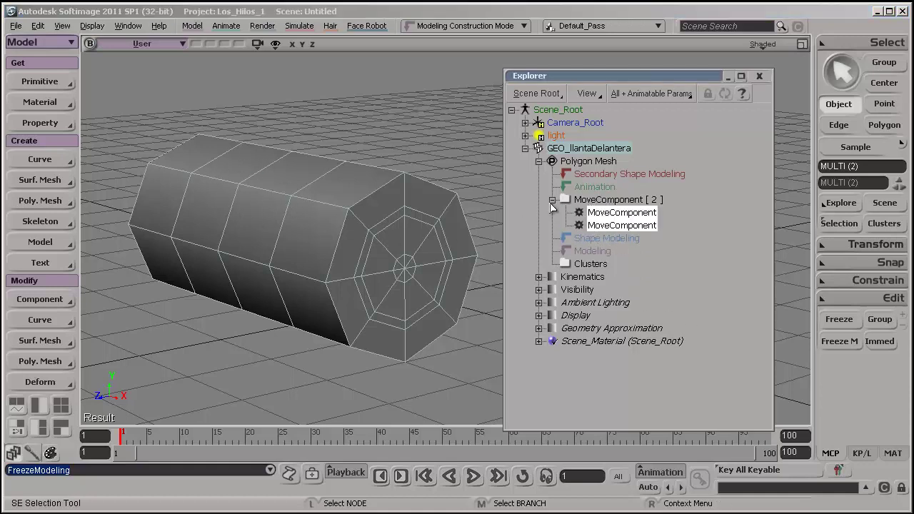
click(552, 200)
key(ctrl+z)
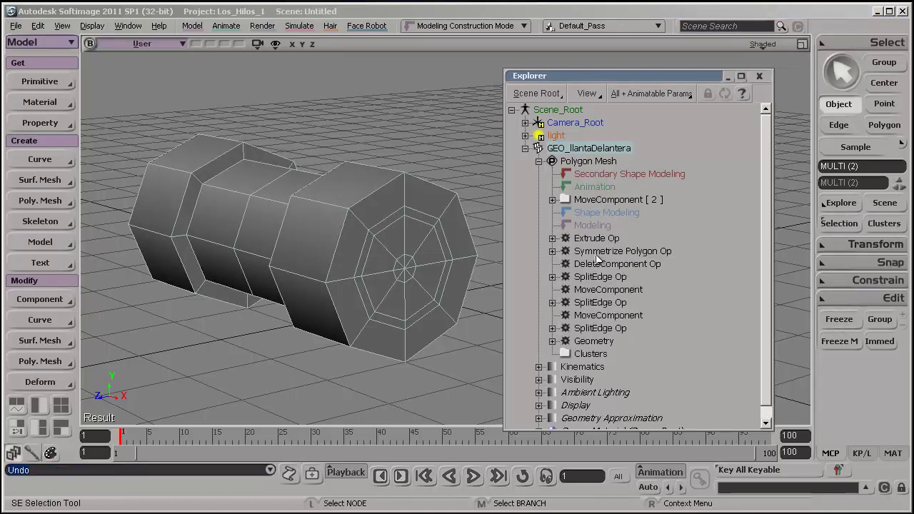
Step: Freeze the entire operator stack of GEO_llantaDelantera and reselect the wheel
click(840, 319)
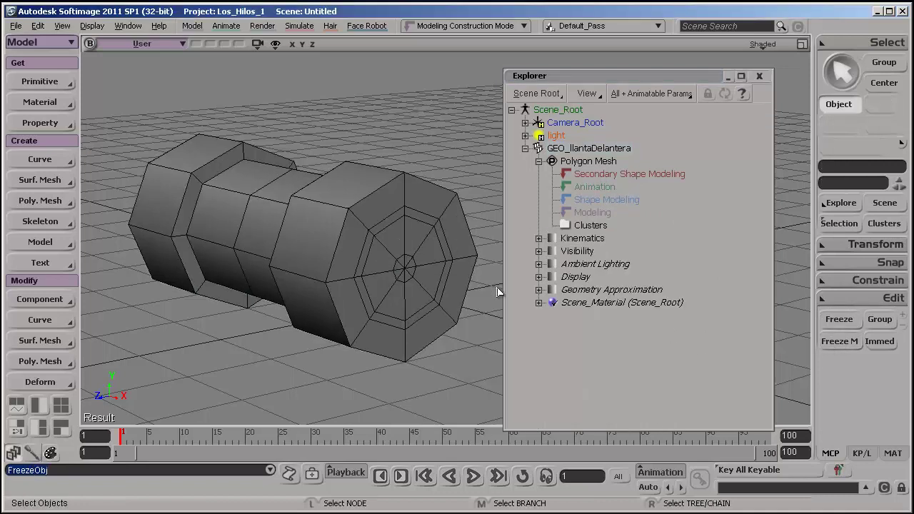
click(393, 237)
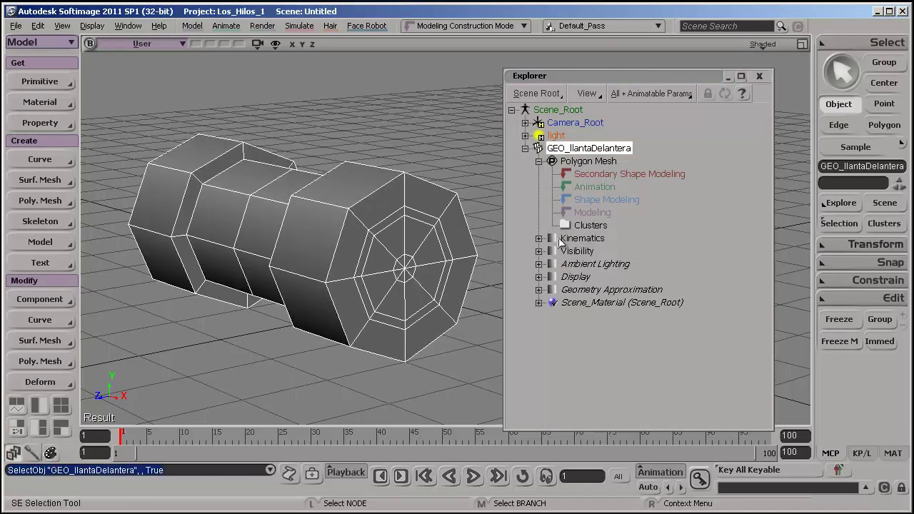
click(400, 112)
click(391, 239)
Step: Move the Explorer window aside to clear more of the view around the wheel
key(s)
drag(392, 240, 307, 241)
right_drag(308, 241, 330, 241)
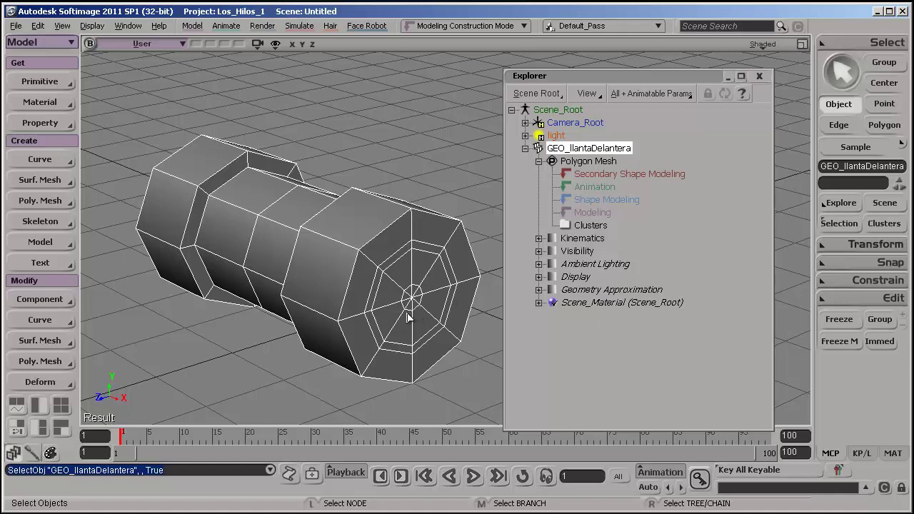
drag(623, 72, 656, 60)
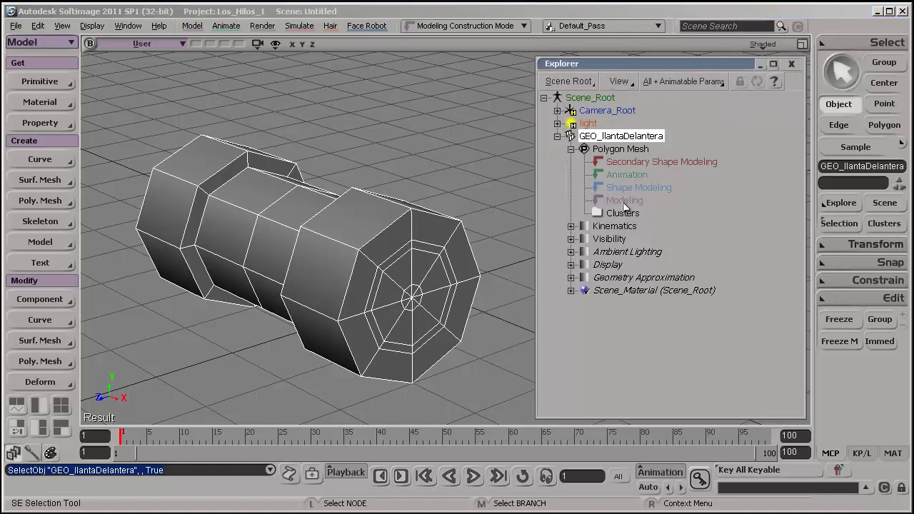
Step: Minimize the Explorer window and reselect GEO_llantaDelantera as an object in the view
click(762, 64)
key(s)
middle_drag(475, 230, 554, 212)
drag(554, 212, 600, 203)
key(space)
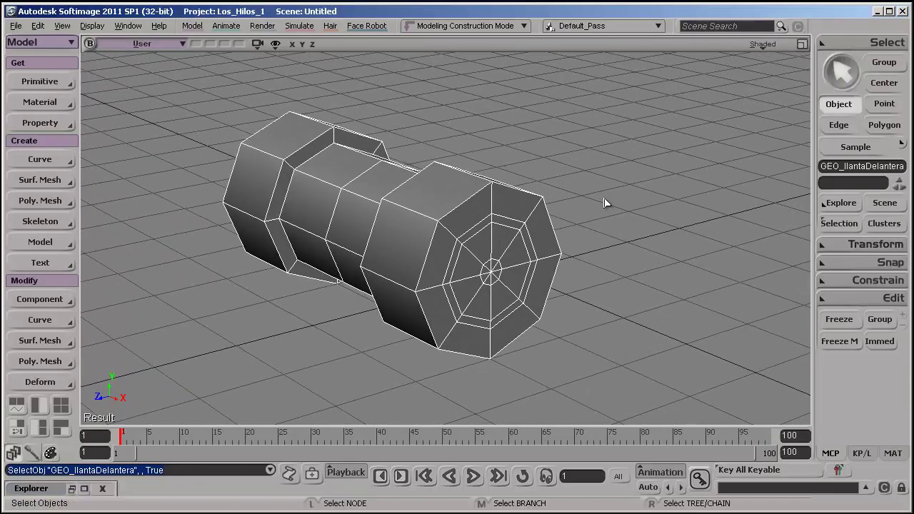
click(604, 202)
key(s)
drag(558, 273, 562, 248)
right_drag(563, 247, 562, 304)
key(s)
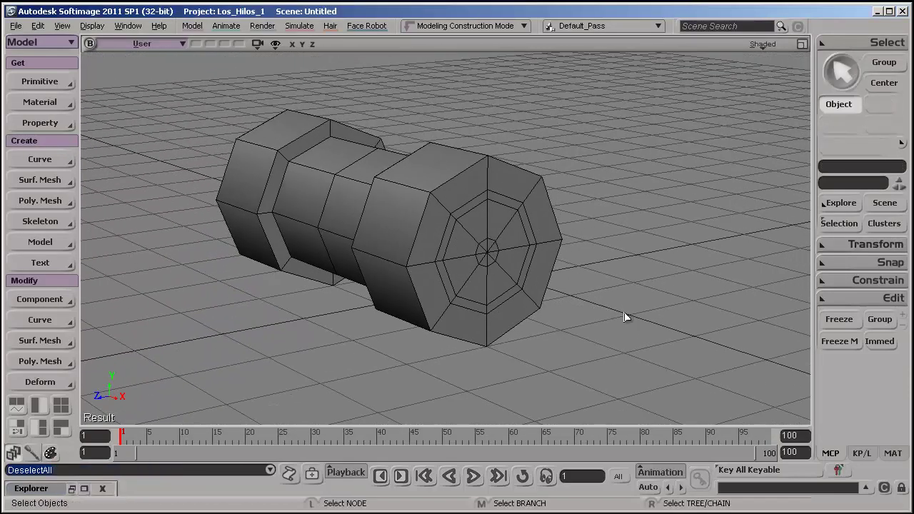
key(s)
right_drag(557, 344, 526, 306)
key(s)
click(518, 303)
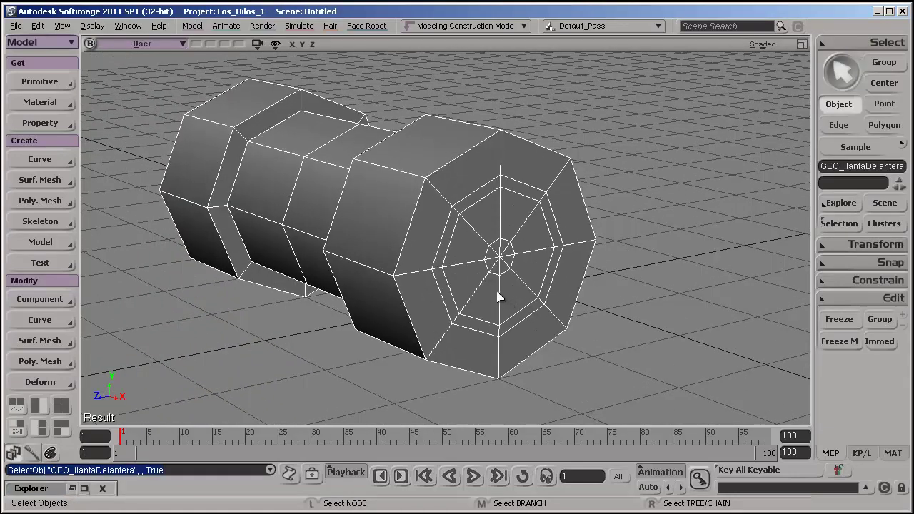
Step: Select the central hub polygons and four alternating wedge polygons on the wheel's near end face with raycast polygon selection
key(u)
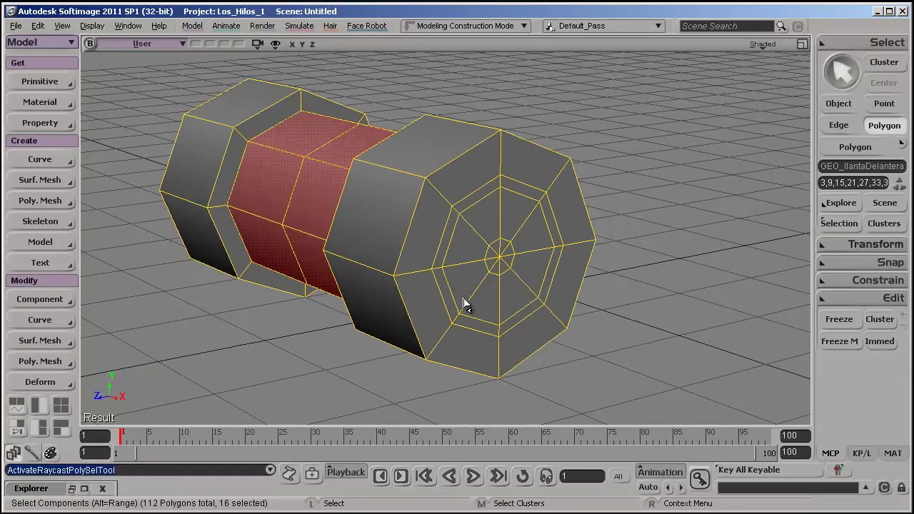
key(s)
middle_drag(489, 234, 500, 250)
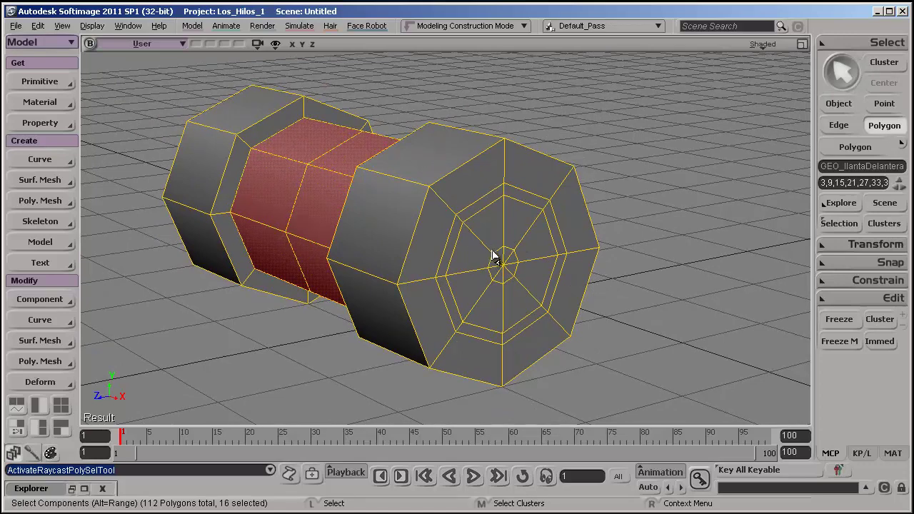
click(492, 227)
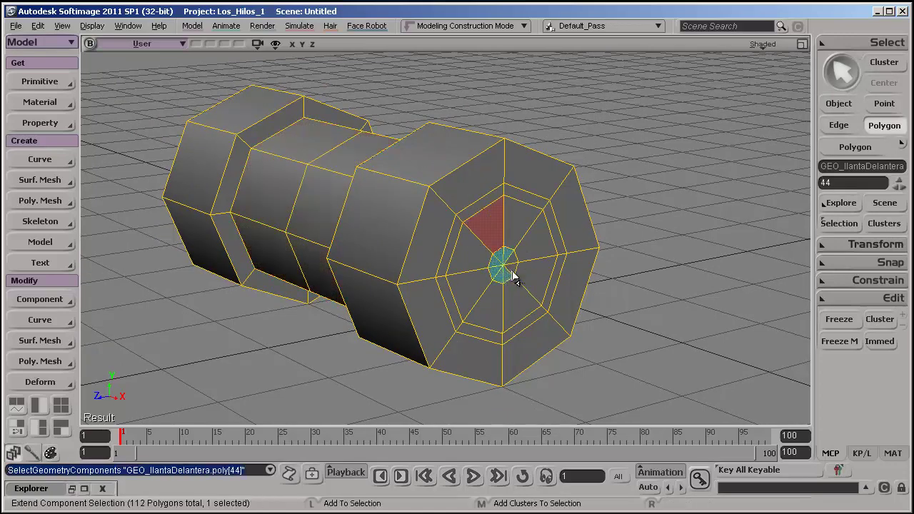
shift+click(508, 270)
shift+click(540, 244)
shift+click(518, 307)
shift+click(466, 302)
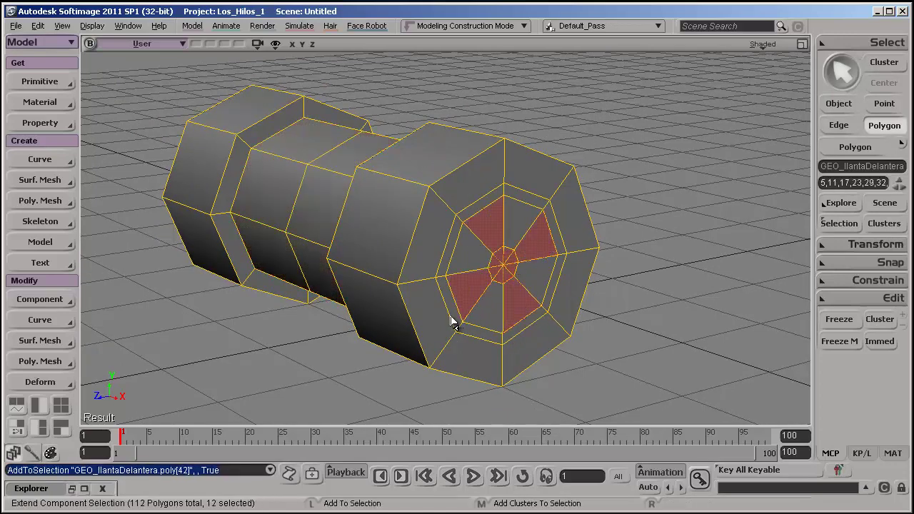
Step: Add the complete narrow ring of polygons around the wedges on the near end face to the selection
alt+shift+middle_click(445, 264)
key(s)
drag(466, 306, 447, 301)
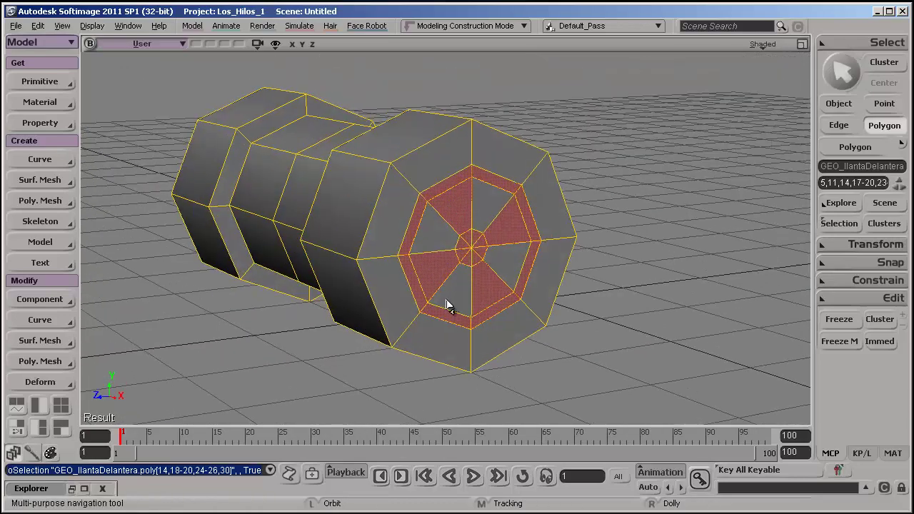
shift+click(417, 285)
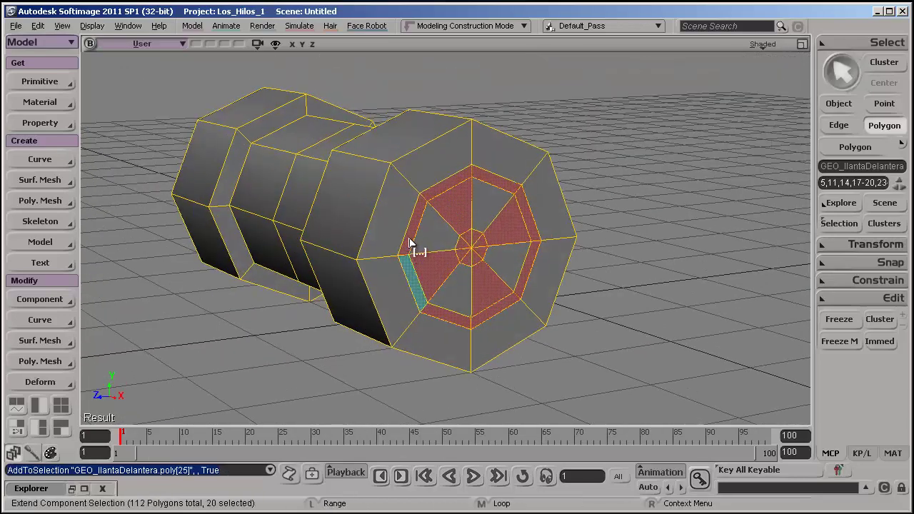
Step: Add the matching hub centre, four alternating wedges and narrow ring on the wheel's opposite end face to the selection
key(s)
drag(468, 267, 433, 224)
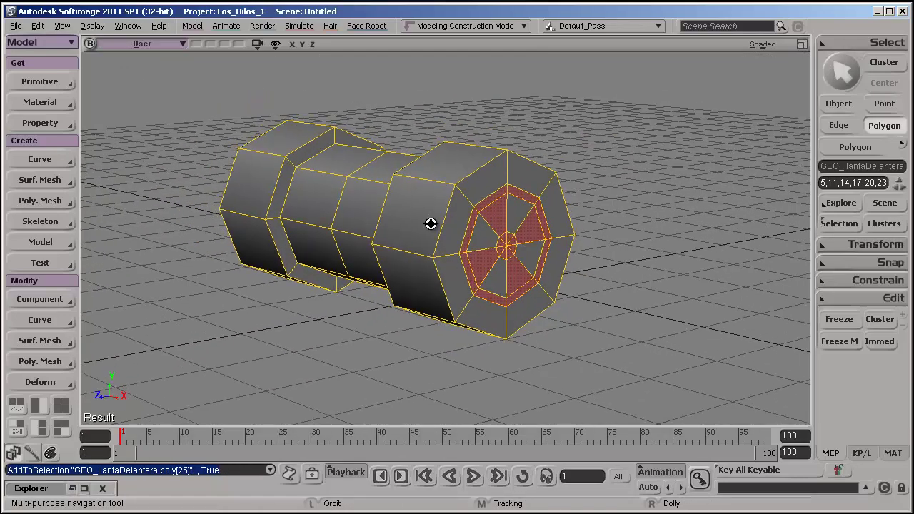
key(s)
drag(432, 306, 541, 274)
shift+click(527, 259)
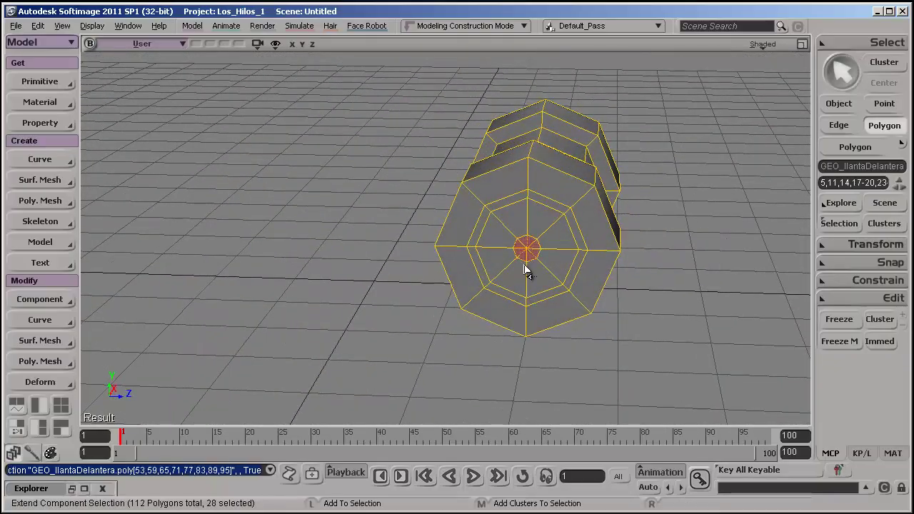
key(s)
drag(526, 243, 405, 239)
drag(471, 237, 547, 235)
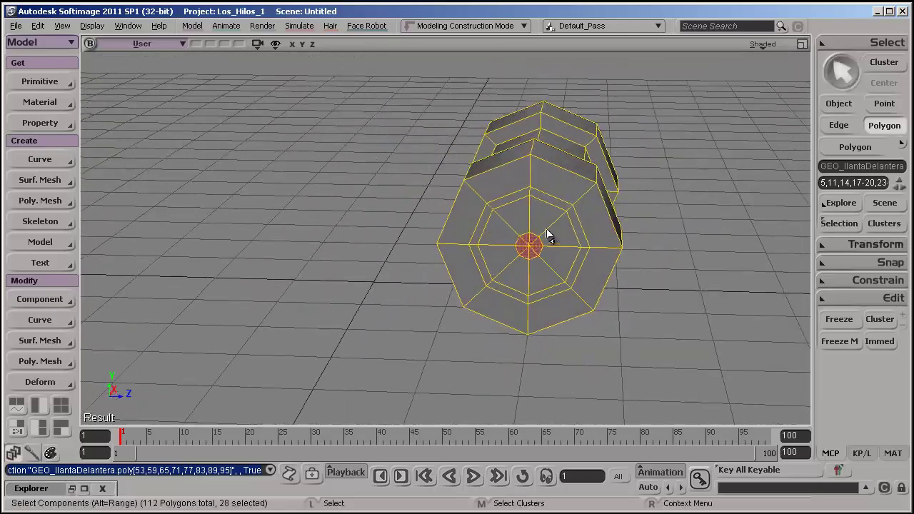
shift+click(547, 222)
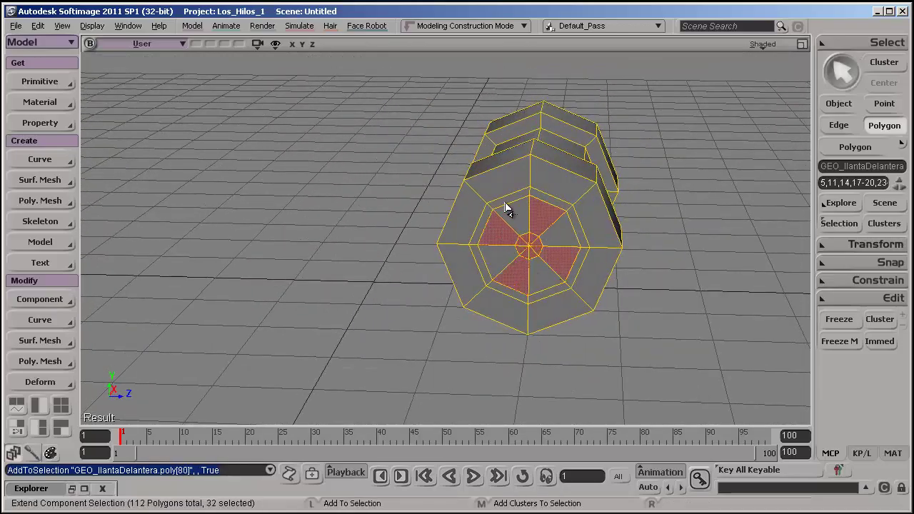
shift+drag(550, 210, 464, 288)
key(s)
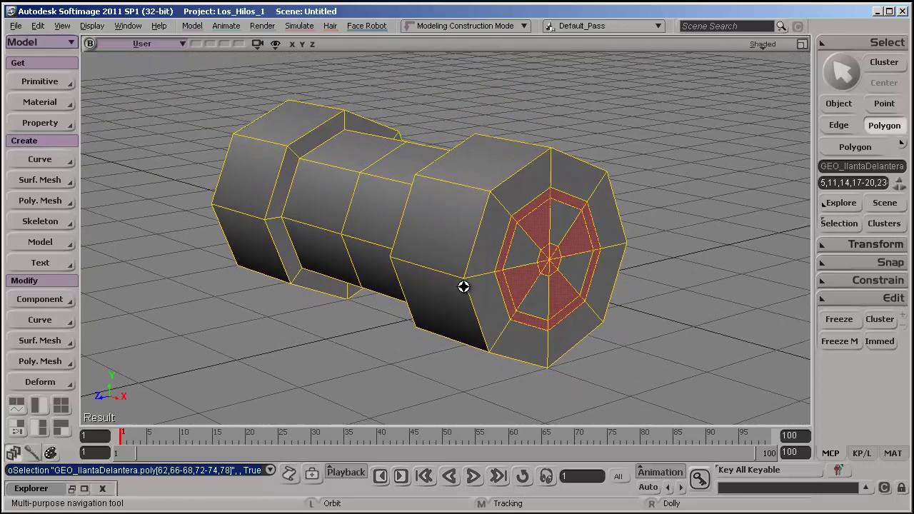
Step: Create a cluster from the selected polygons on both end faces, then reselect the wheel as an object
click(37, 26)
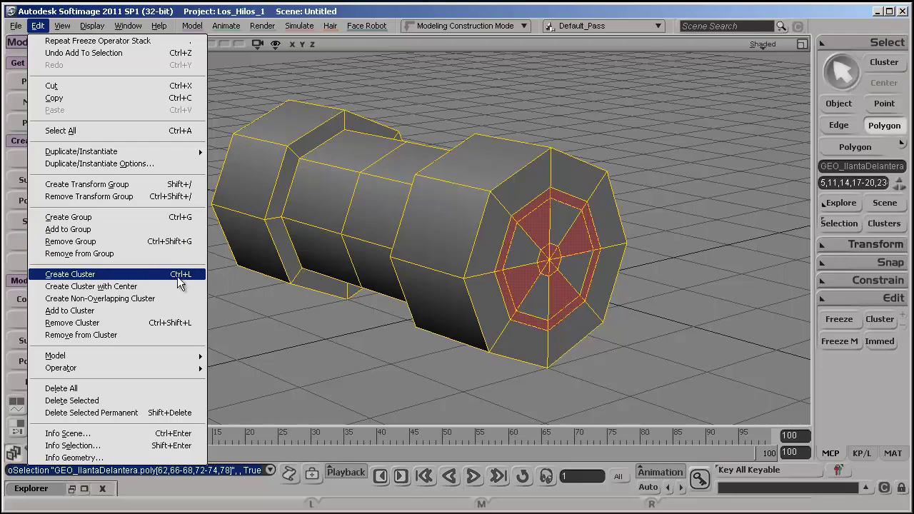
click(155, 273)
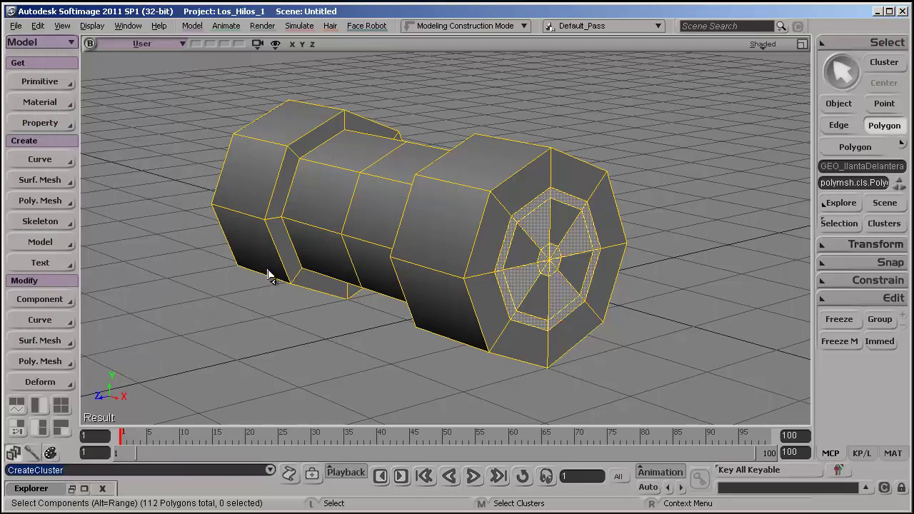
drag(267, 273, 304, 278)
key(space)
click(297, 328)
key(s)
drag(298, 329, 234, 257)
click(298, 232)
key(s)
drag(298, 233, 302, 261)
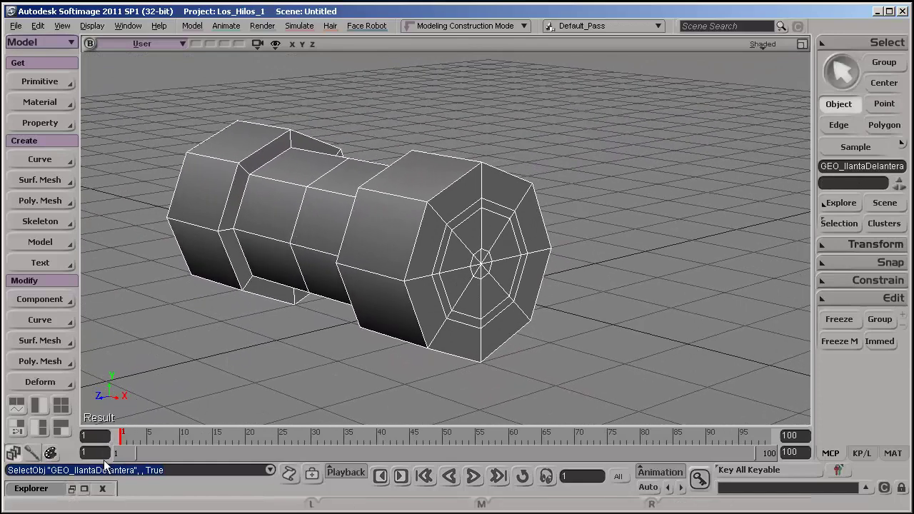
Step: Restore the Explorer, expand the wheel's Clusters folder and select the new Polygon cluster
click(72, 489)
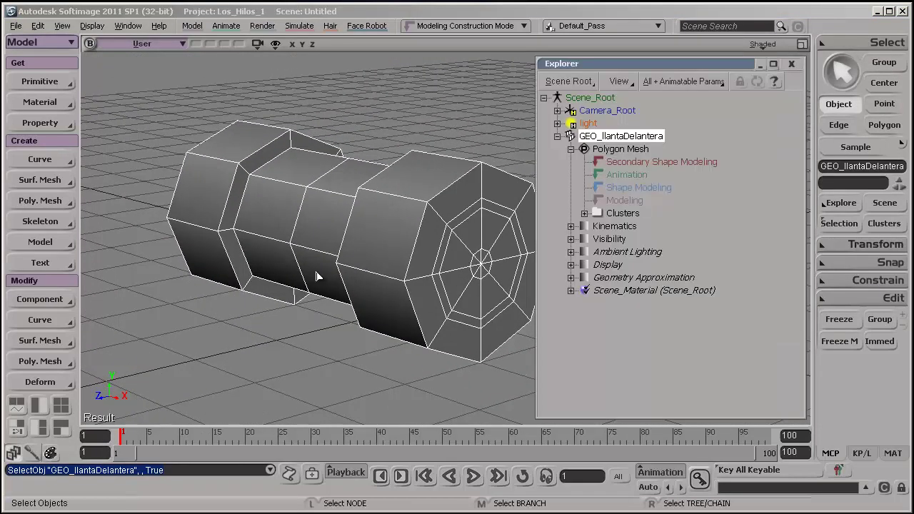
key(s)
middle_drag(421, 248, 400, 255)
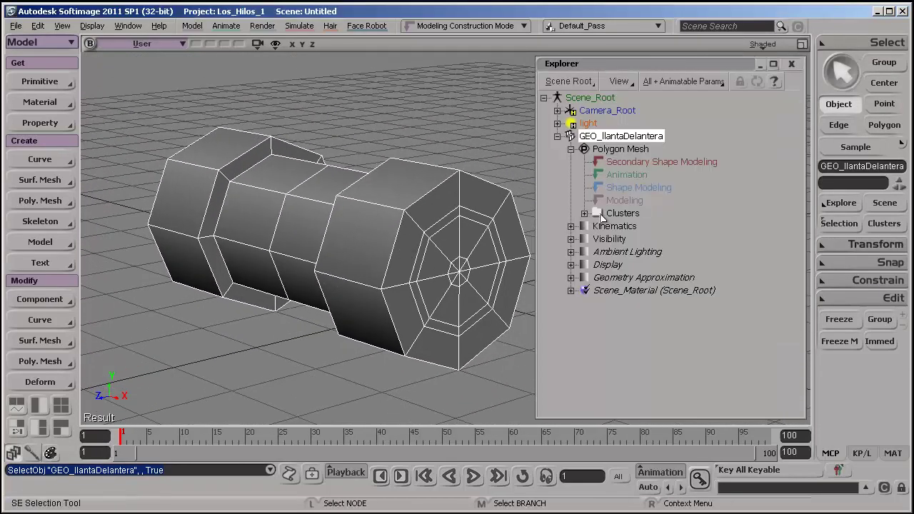
key(s)
drag(503, 265, 424, 241)
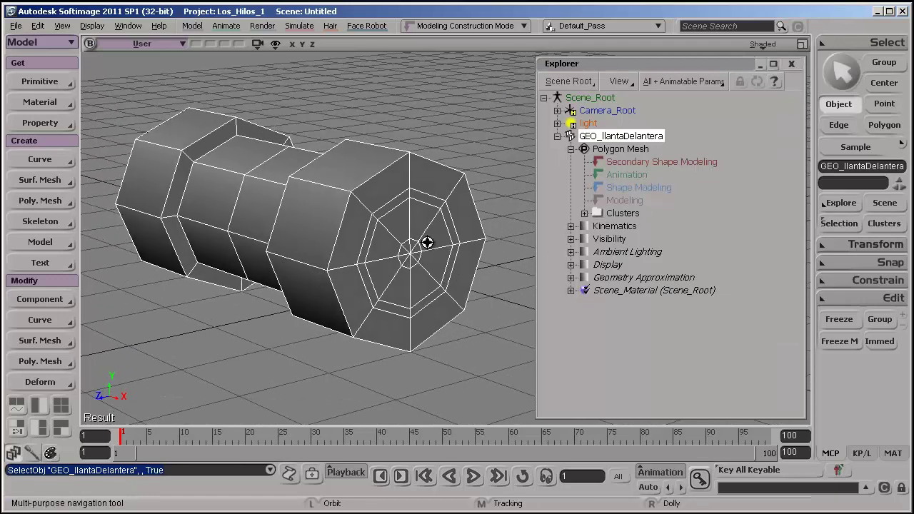
click(584, 213)
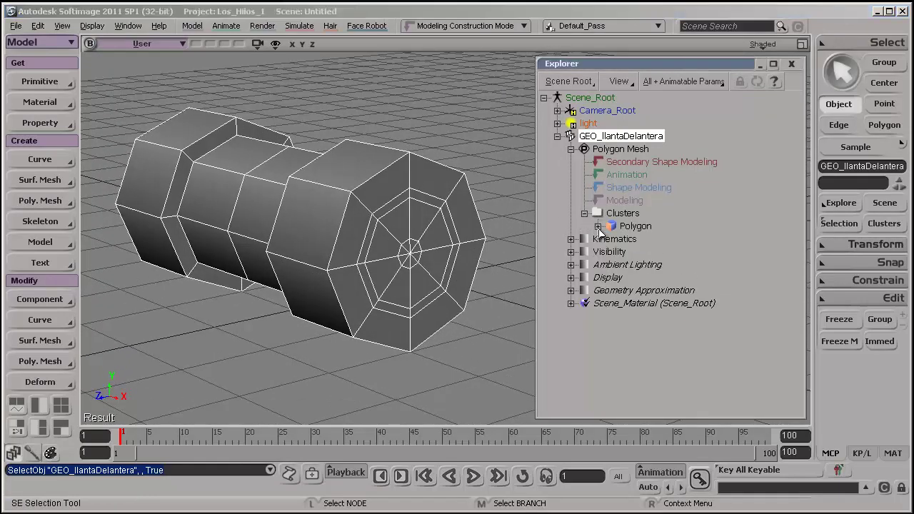
click(635, 226)
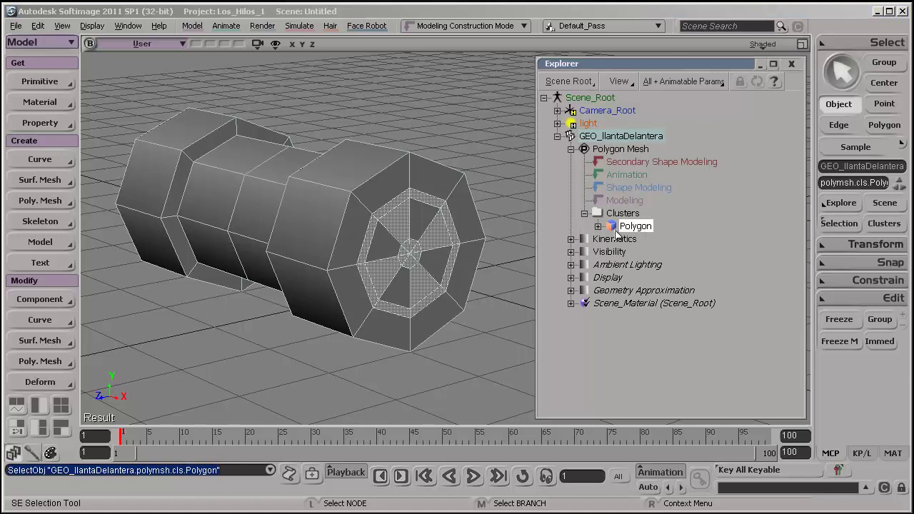
Step: Examine the Ambient Lighting and Scene_Material entries under the Polygon cluster, then collapse it
click(598, 226)
double_click(598, 226)
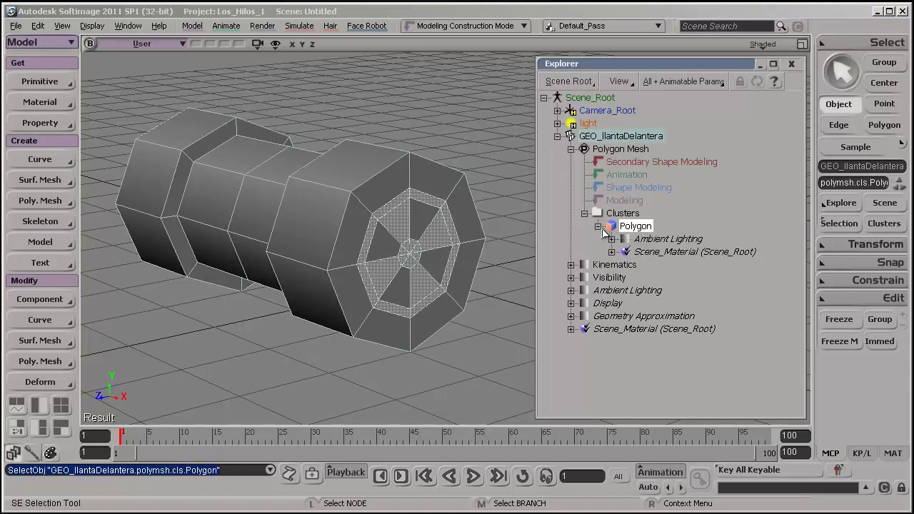
click(651, 241)
click(664, 254)
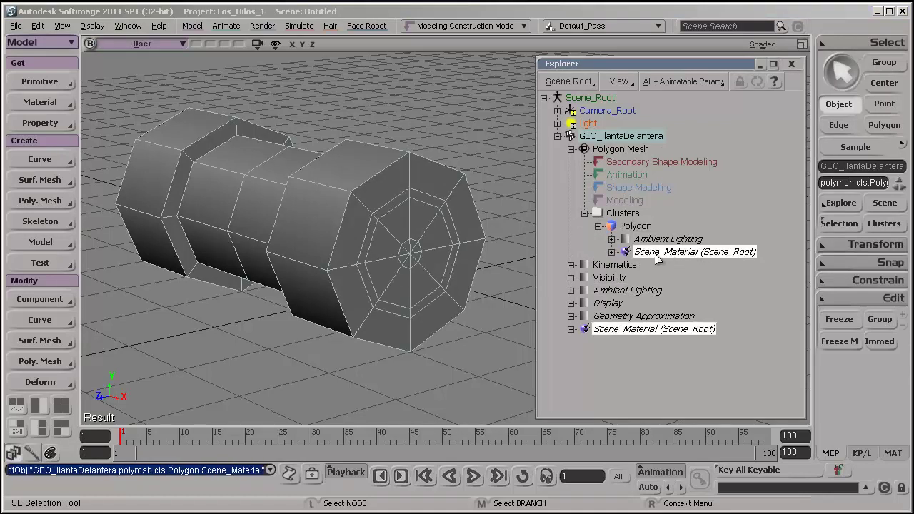
click(598, 226)
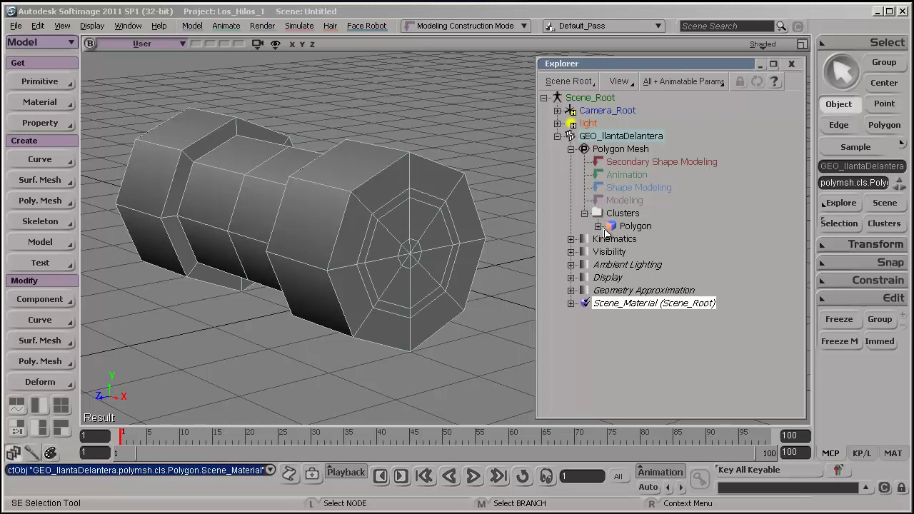
Step: Rename the Polygon cluster to clstr_llanta
click(635, 226)
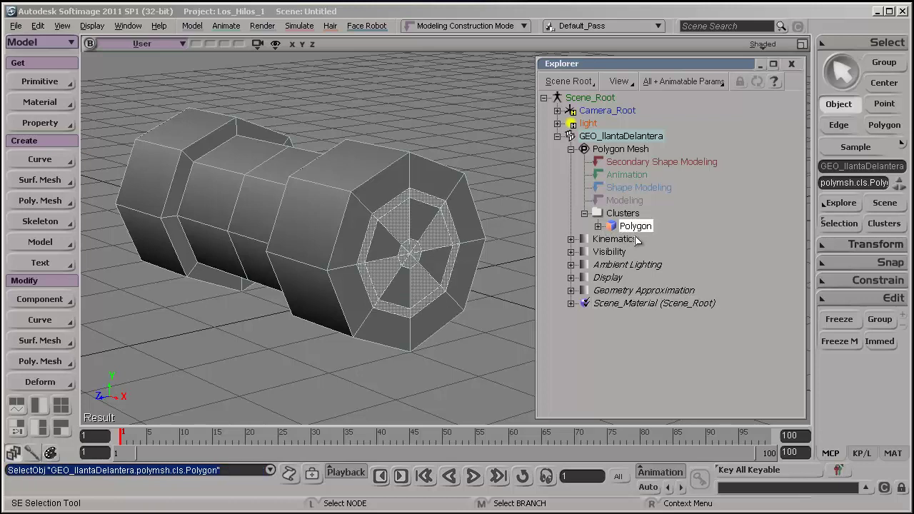
key(F2)
text(clst)
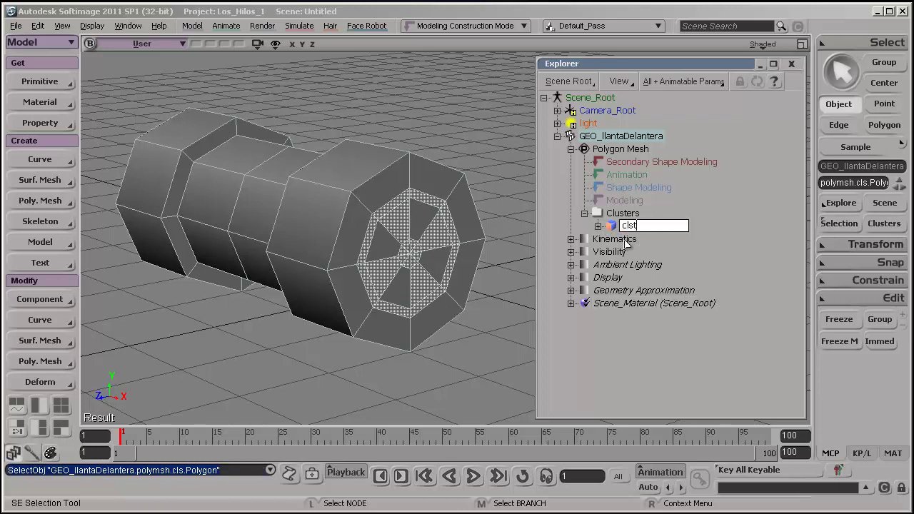
text(r_ll)
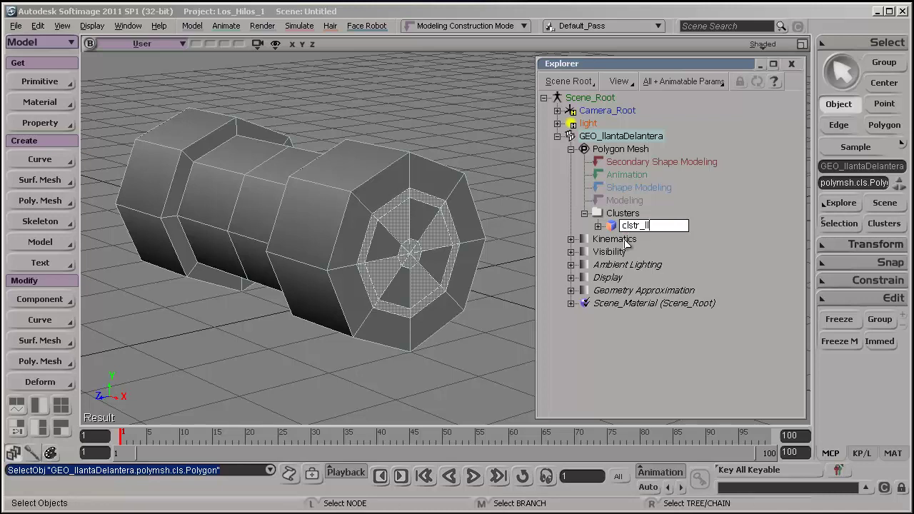
text(anta)
key(Return)
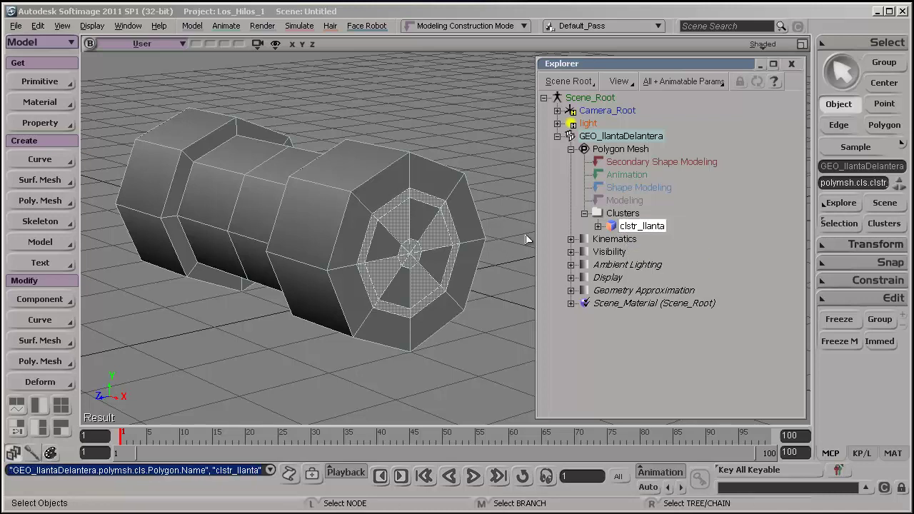
Step: Reselect clstr_llanta in the Explorer to check which wheel polygons it covers, then deselect everything
click(626, 214)
click(635, 226)
key(s)
drag(474, 277, 485, 314)
click(496, 312)
click(635, 227)
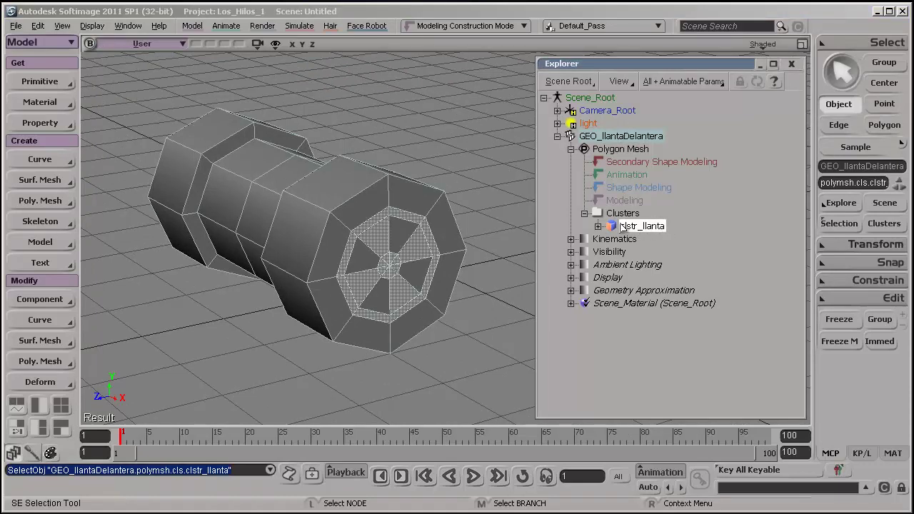
click(440, 351)
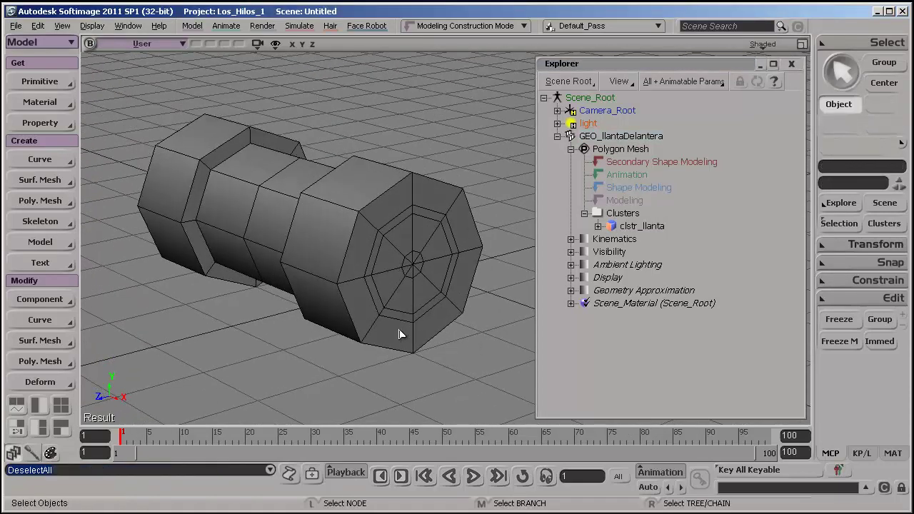
key(s)
drag(400, 334, 322, 239)
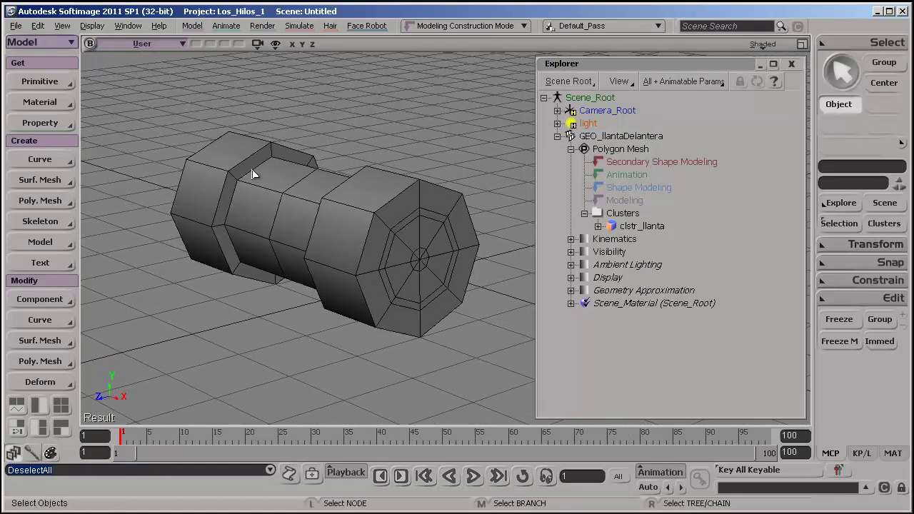
Step: Open the Material Manager and move its window higher on the screen
click(124, 27)
mouse_move(89, 28)
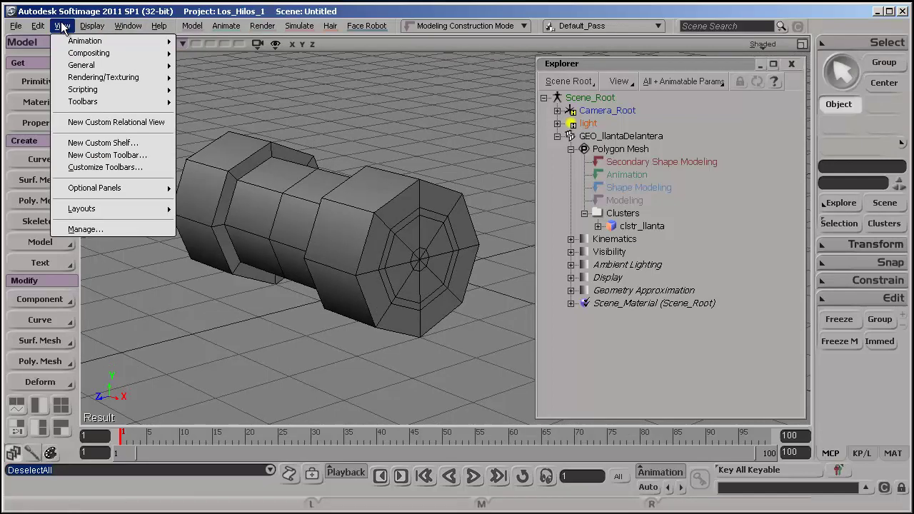
mouse_move(99, 79)
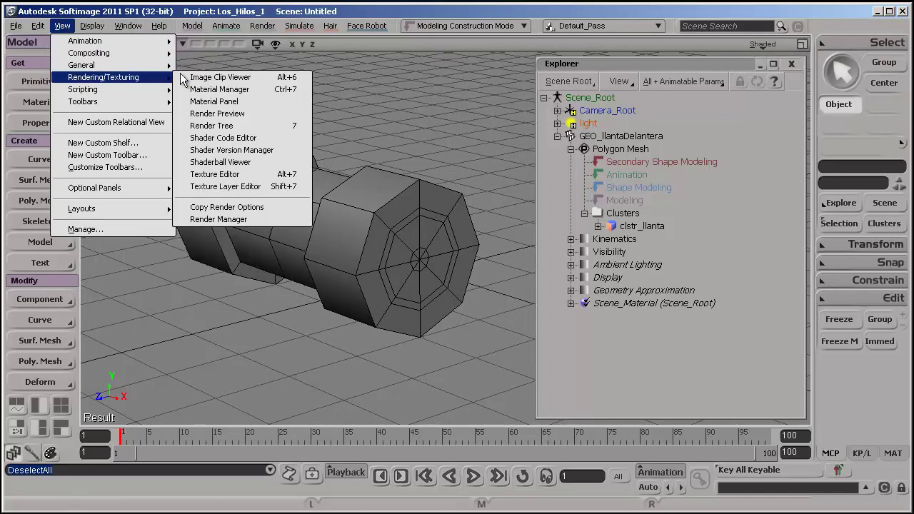
click(254, 89)
drag(269, 63, 267, 35)
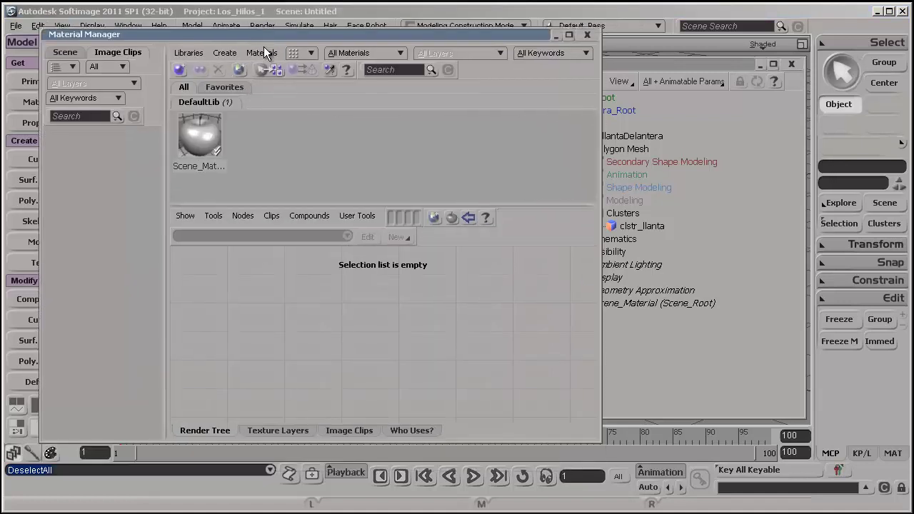
Step: Create a Phong material in DefaultLib and name it shdr_llanta
click(226, 54)
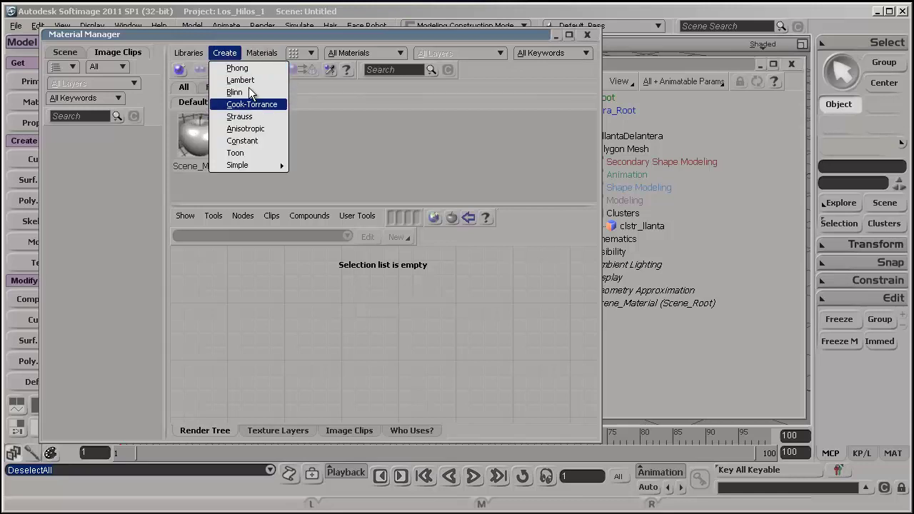
click(253, 70)
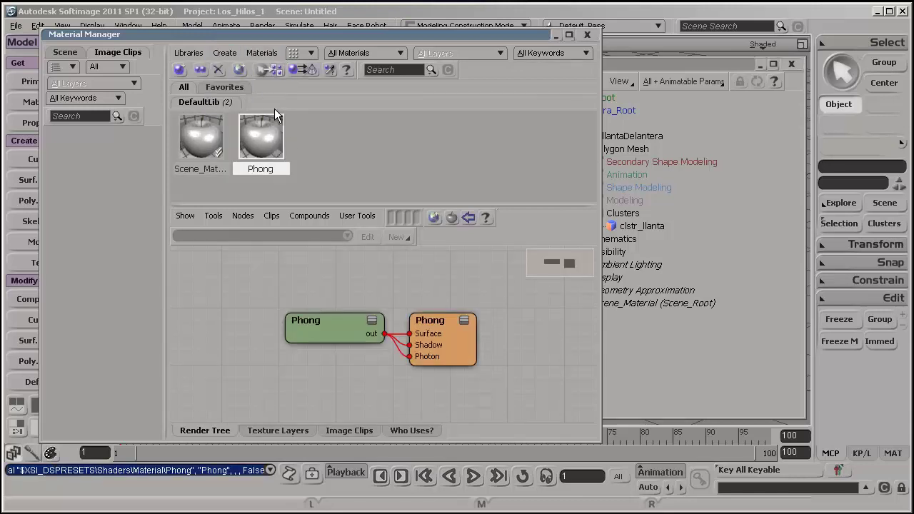
double_click(264, 148)
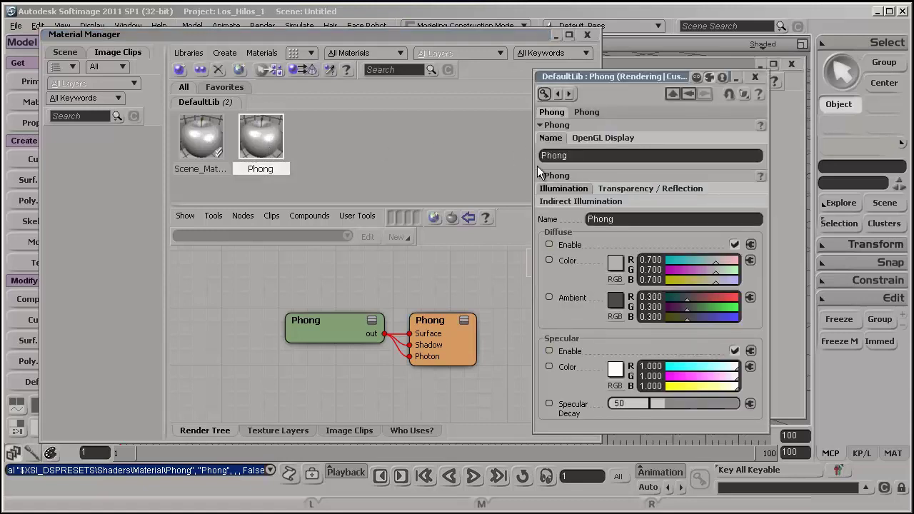
click(579, 158)
text(shad)
key(BackSpace)
key(BackSpace)
text(dr)
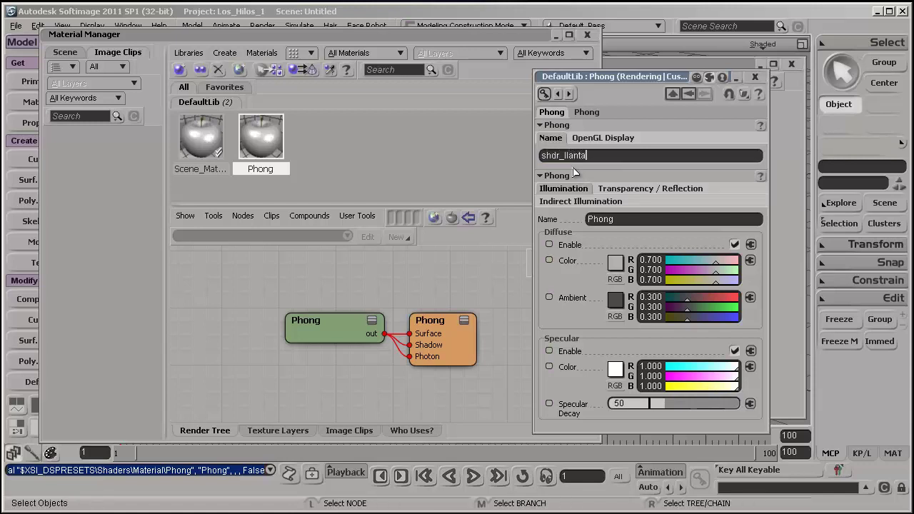
text(_llanta)
key(Return)
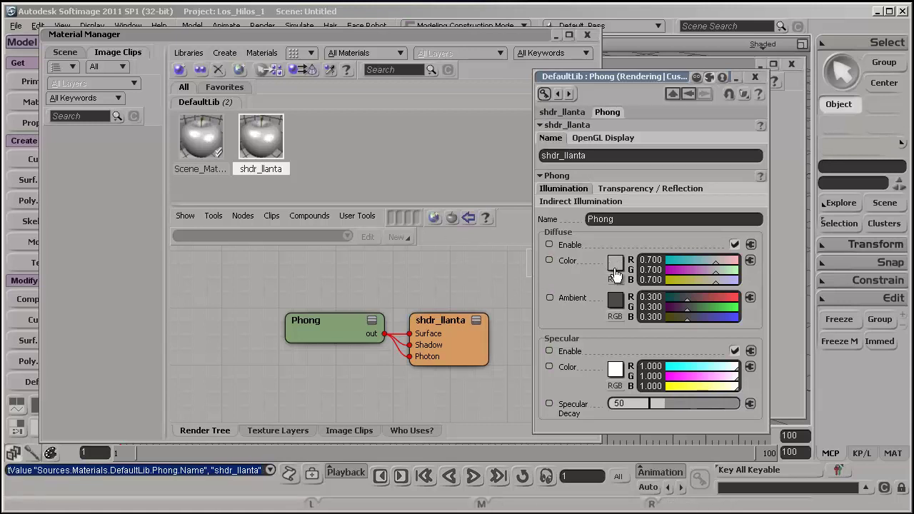
Step: Darken the diffuse color of shdr_llanta to a near-black grey of about 0.12 per channel and close its properties
click(615, 269)
drag(707, 300, 712, 362)
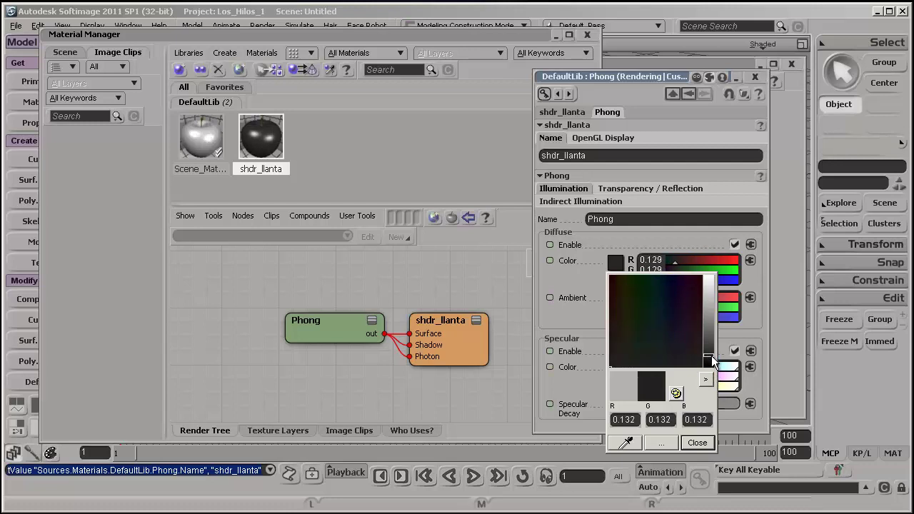
click(697, 443)
click(756, 78)
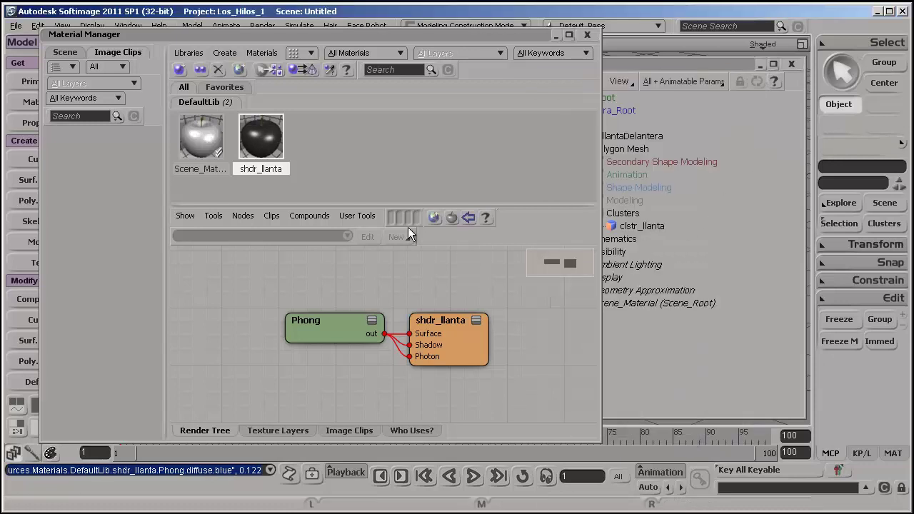
Step: Create a second Phong material, name it shdr_metal and close its properties
click(224, 53)
click(241, 72)
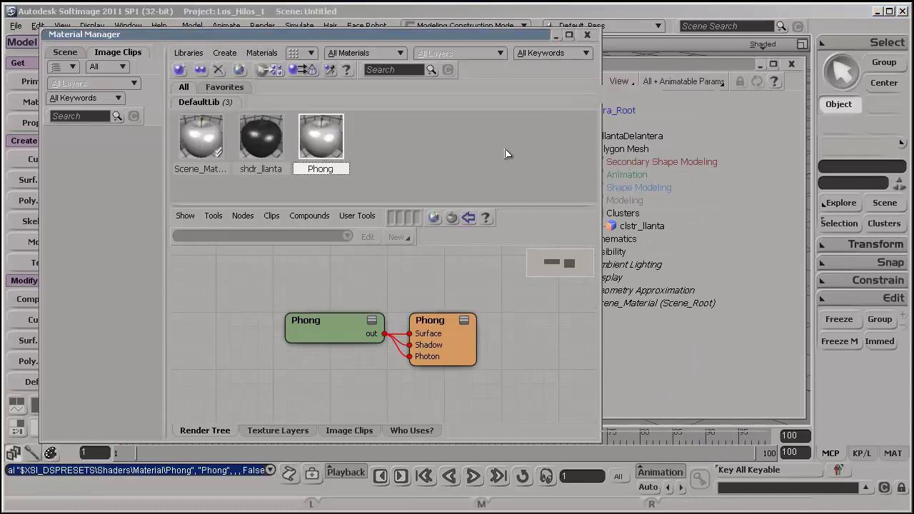
double_click(330, 149)
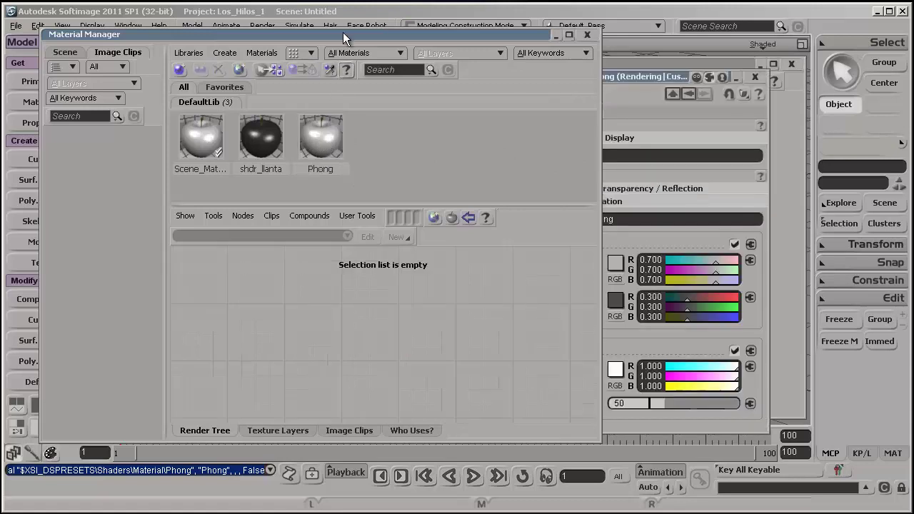
click(618, 74)
click(557, 156)
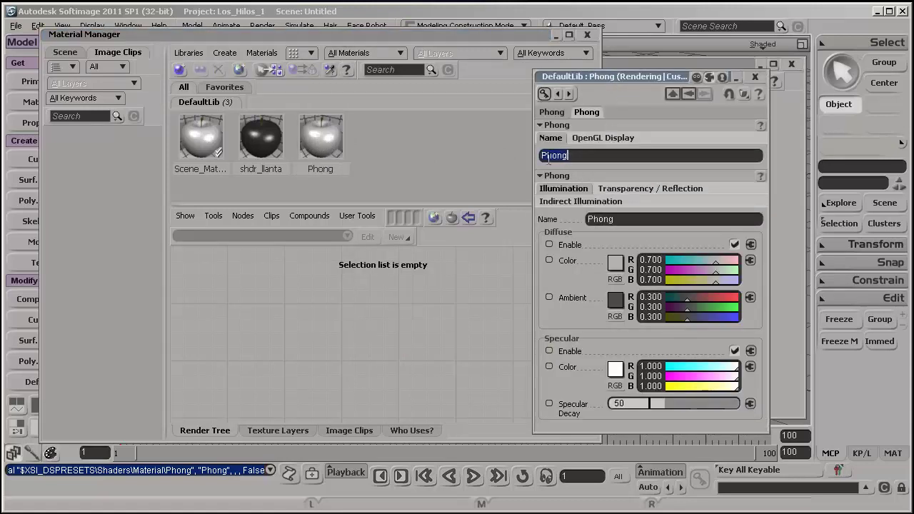
text(shdr_)
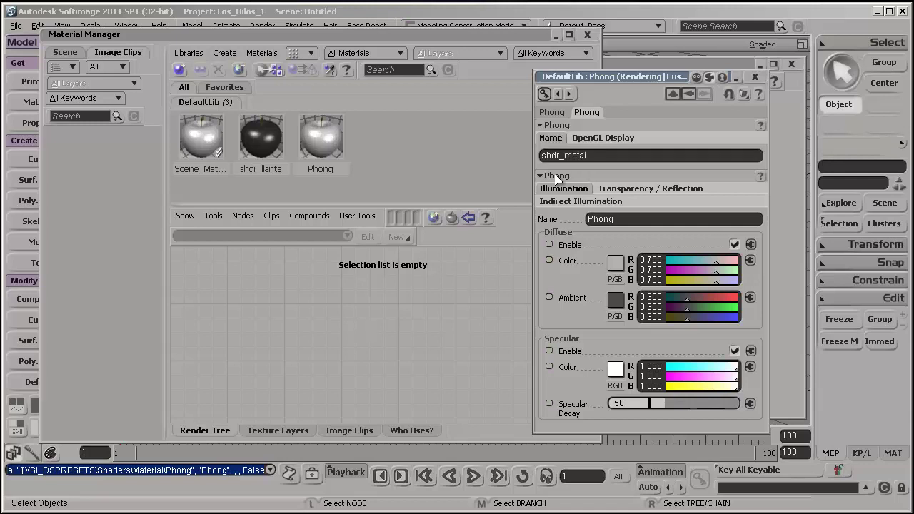
text(metal)
key(Return)
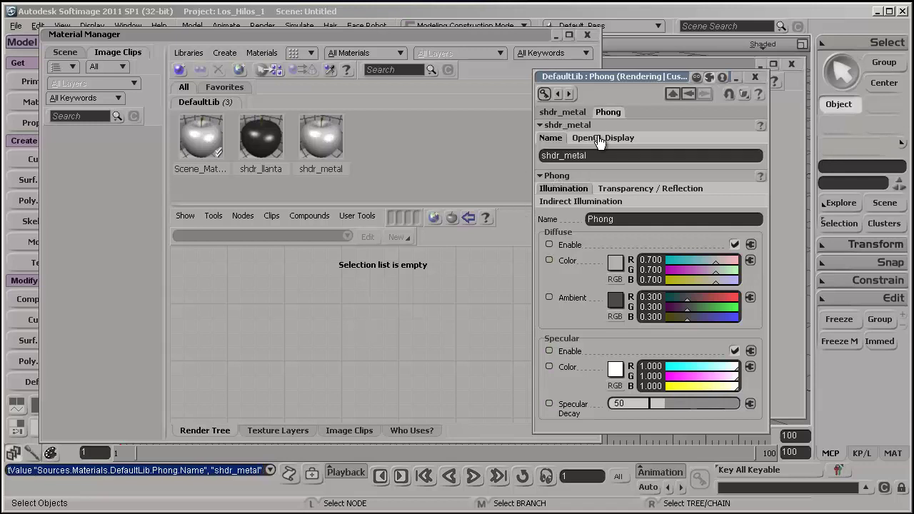
click(753, 76)
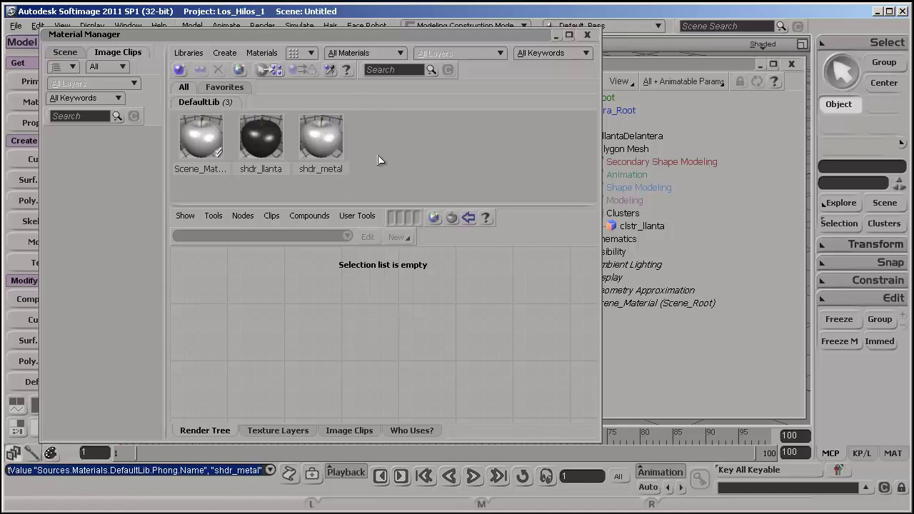
Step: Set the diffuse color of shdr_metal to a medium grey of about 0.6 per channel and close its properties
click(334, 150)
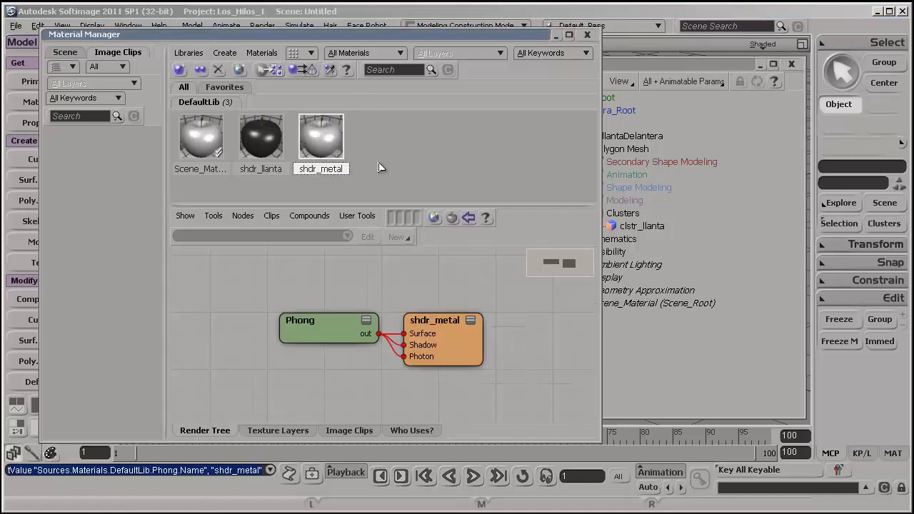
click(426, 163)
double_click(324, 145)
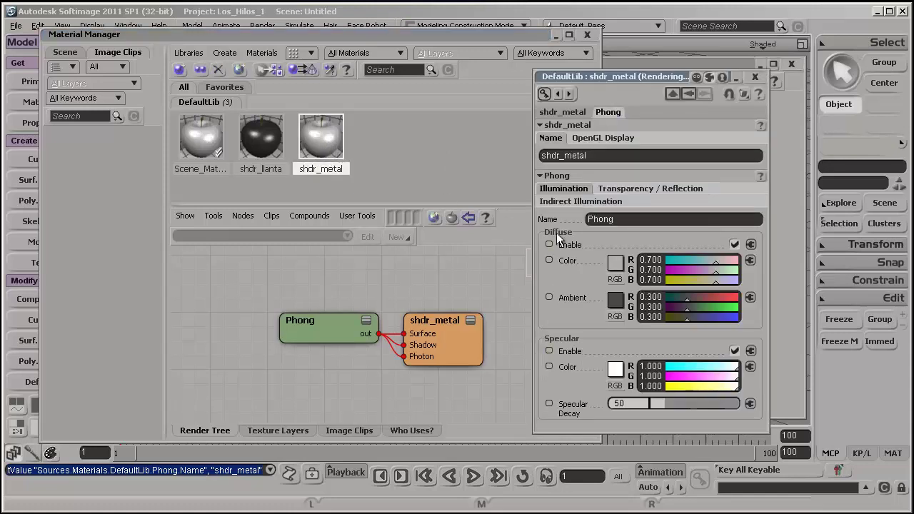
click(615, 264)
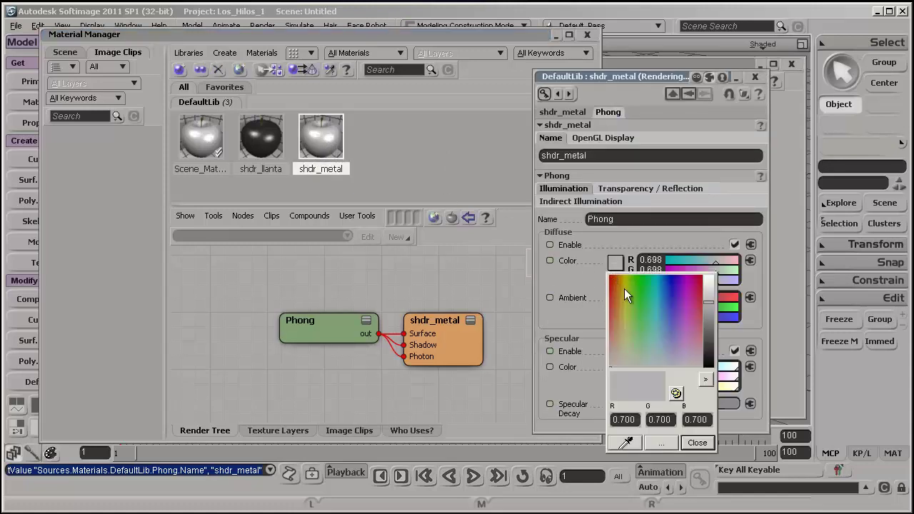
mouse_move(712, 302)
mouse_down()
mouse_move(712, 292)
mouse_move(713, 312)
mouse_up()
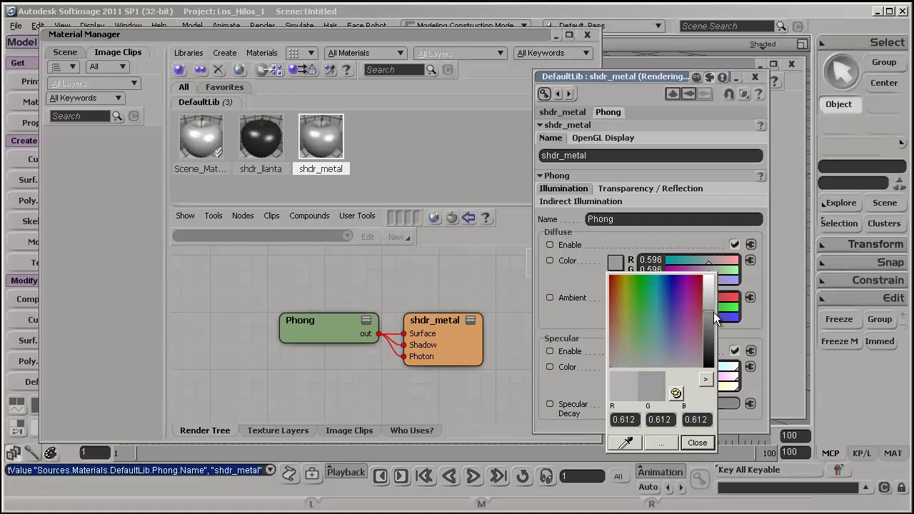
click(696, 443)
click(755, 76)
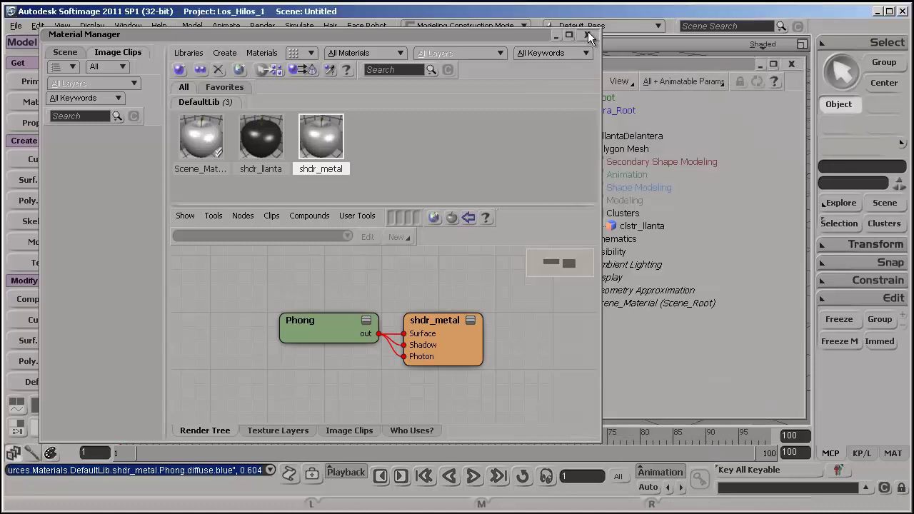
Step: Close the Explorer and move the Material Manager aside to uncover the wheel in the viewport
click(789, 63)
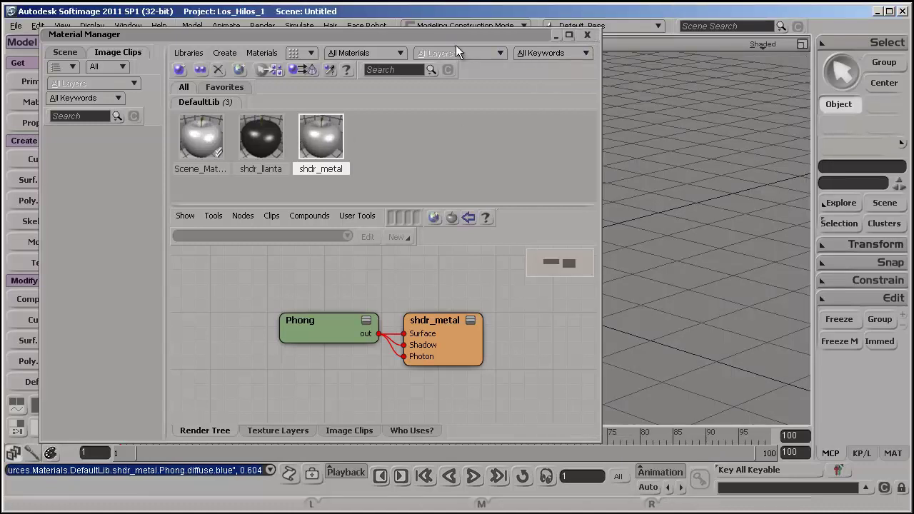
drag(455, 34, 896, 44)
key(s)
drag(361, 230, 330, 234)
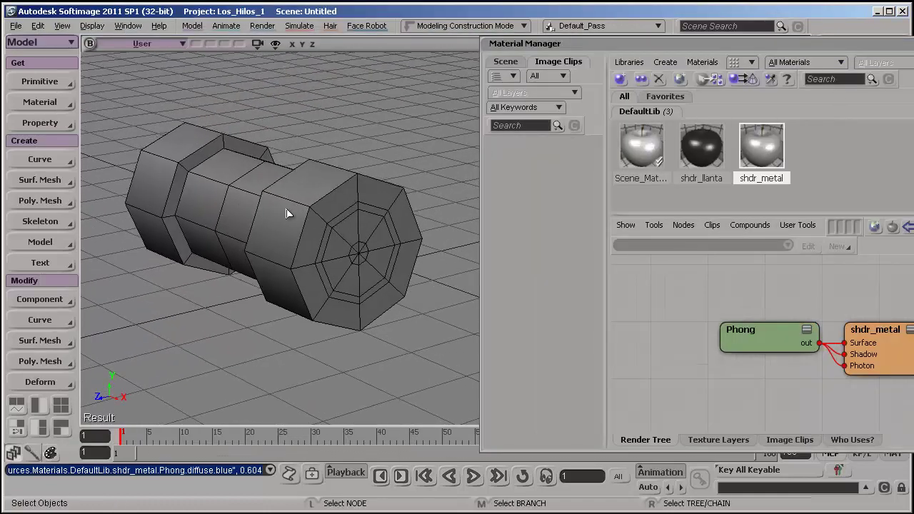
Step: Assign the shdr_llanta material to the whole GEO_llantaDelantera wheel and deselect everything
click(291, 214)
key(s)
mouse_move(302, 237)
middle_down()
mouse_move(314, 235)
mouse_move(307, 231)
middle_up()
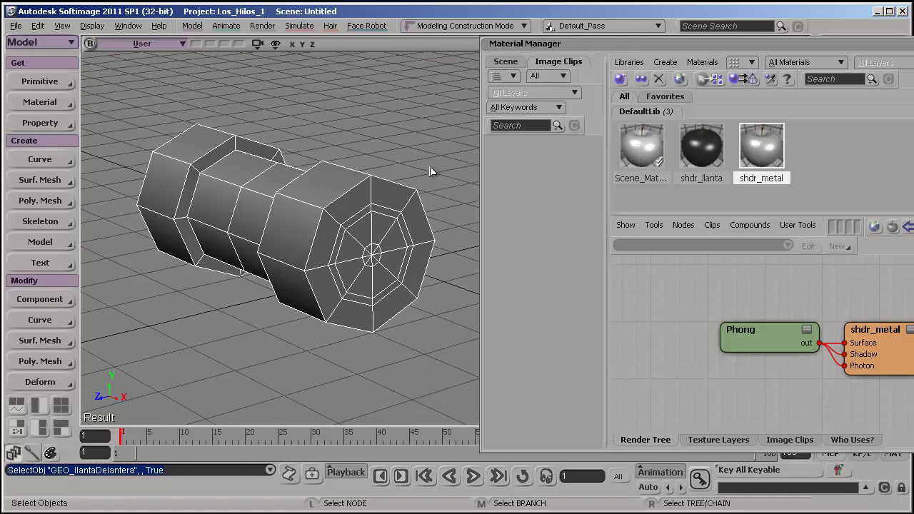
right_click(699, 157)
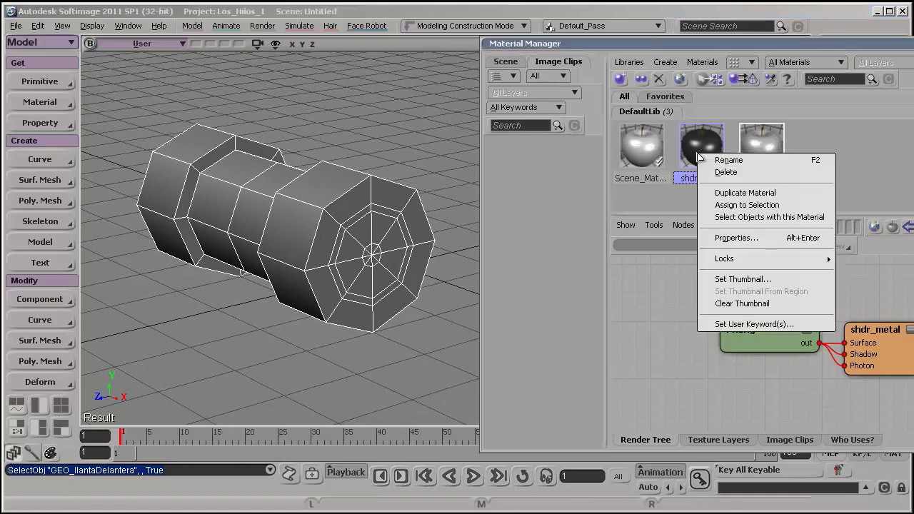
click(731, 205)
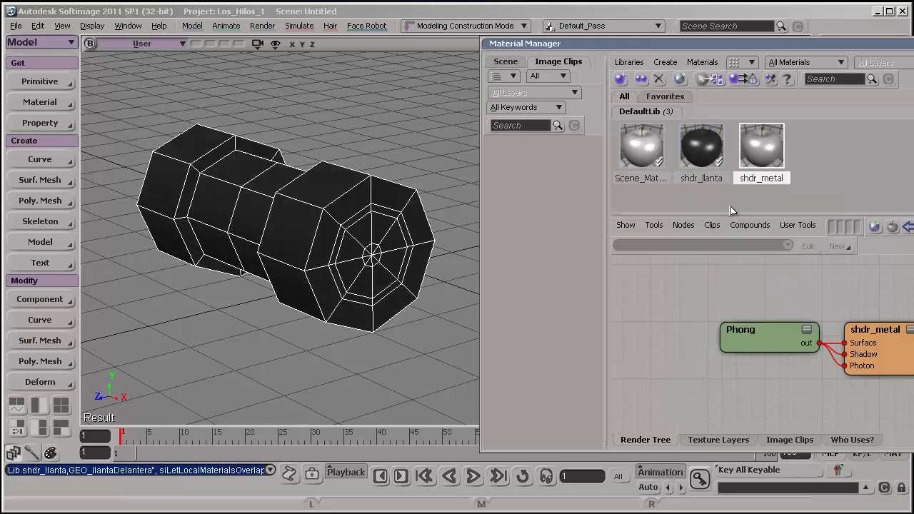
key(ctrl+shift+a)
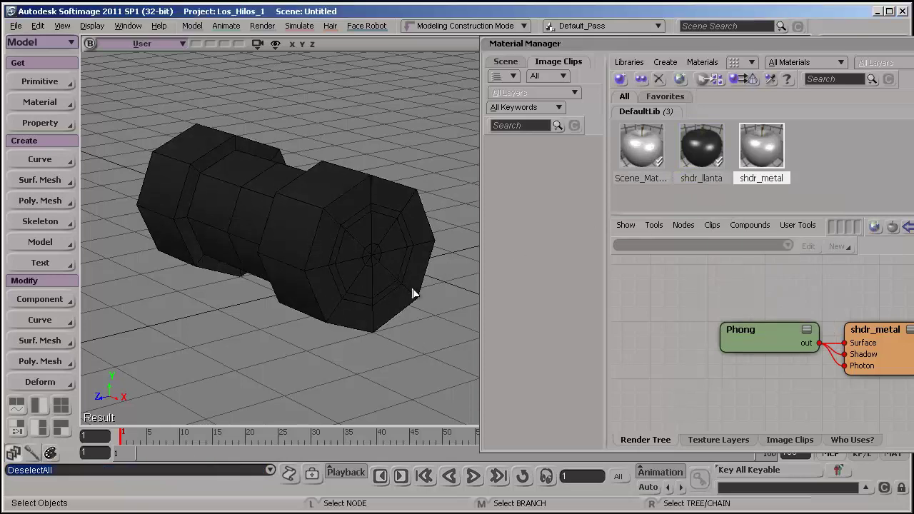
Step: Narrow the Material Manager window and place it beside the wheel
drag(652, 47, 287, 50)
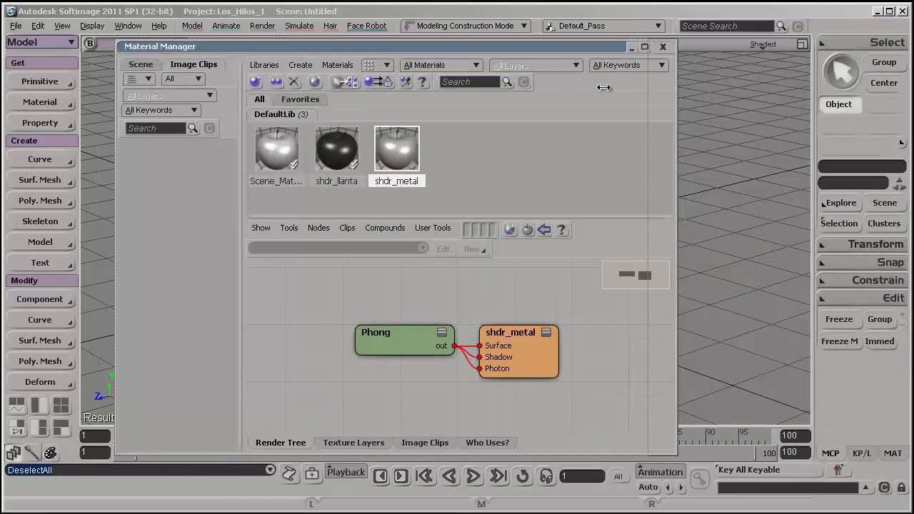
drag(676, 82, 536, 71)
drag(460, 47, 758, 49)
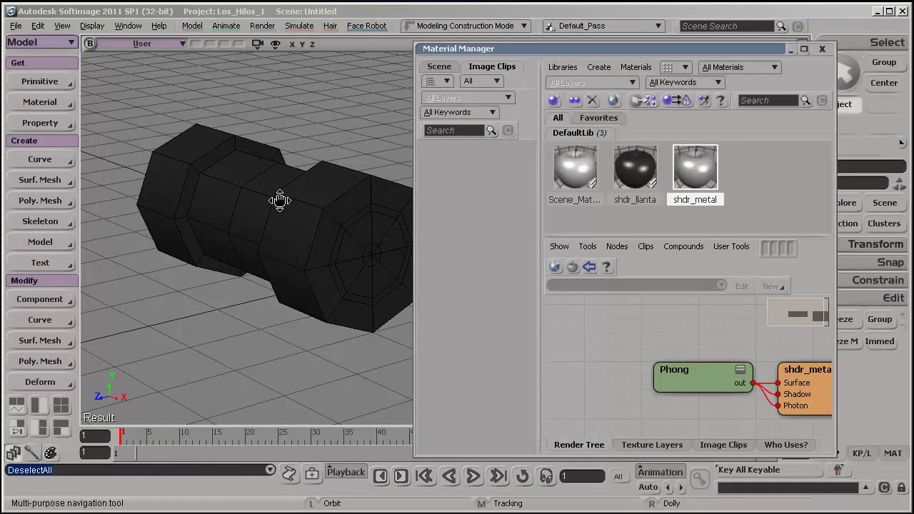
Step: Open the Explorer, expand GEO_llantaDelantera down to its polygon mesh clusters and select clstr_llanta
key(8)
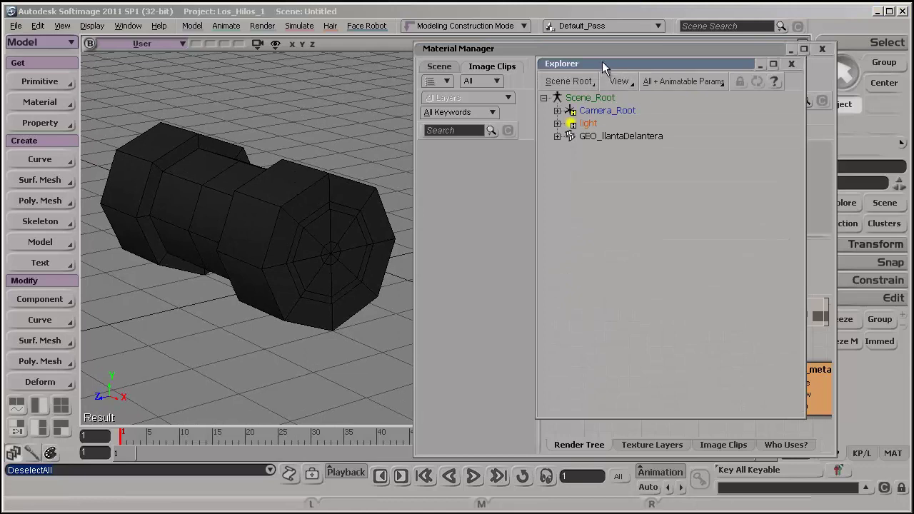
click(557, 137)
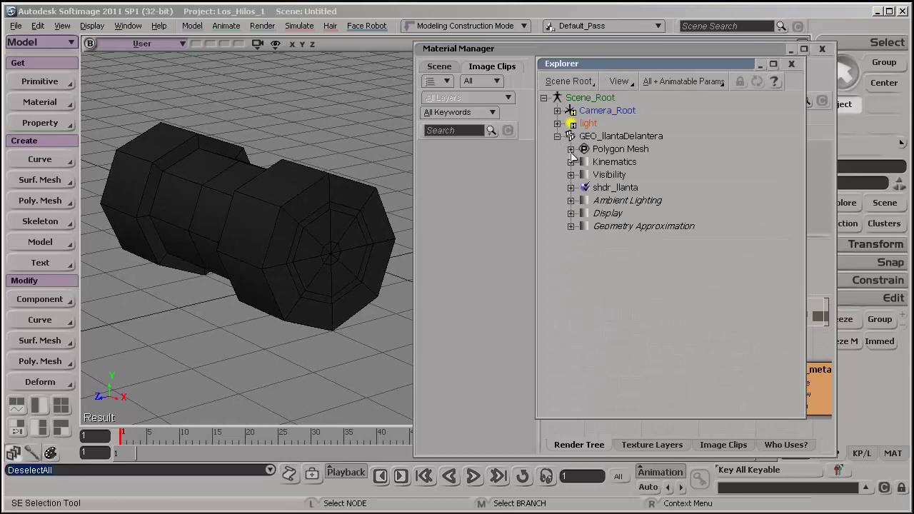
click(570, 149)
click(583, 212)
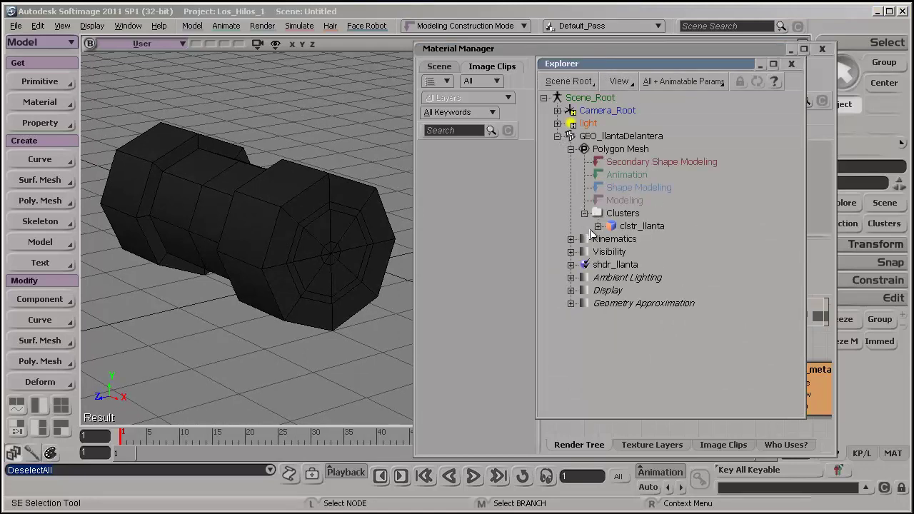
click(633, 227)
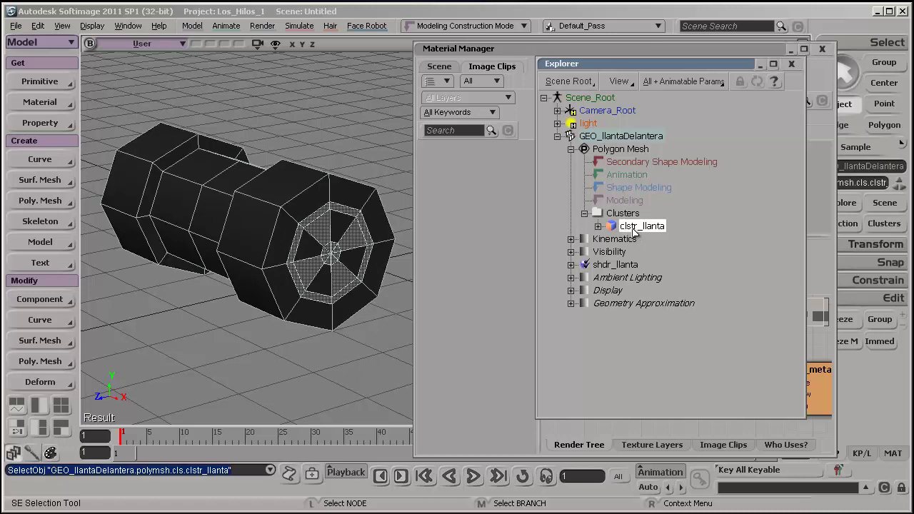
Step: Select the component polygons of clstr_llanta, and return the selection to the cluster itself
right_click(633, 228)
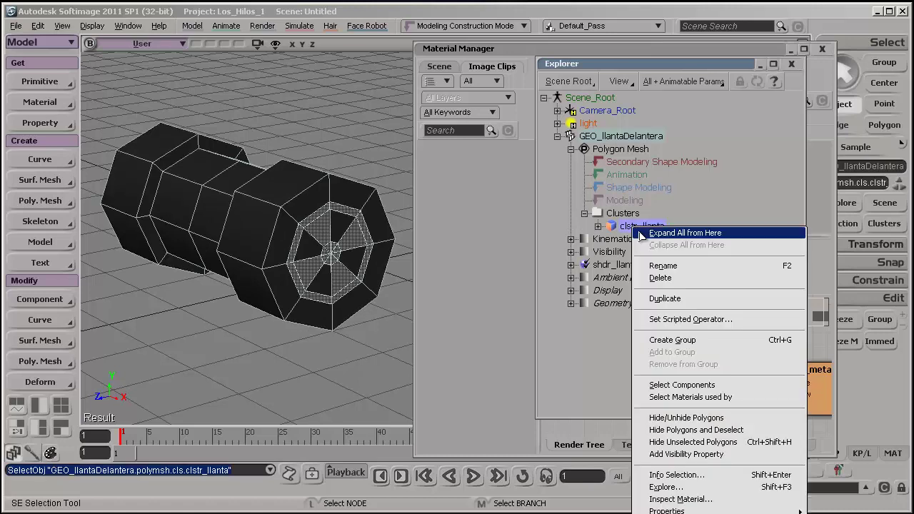
click(677, 389)
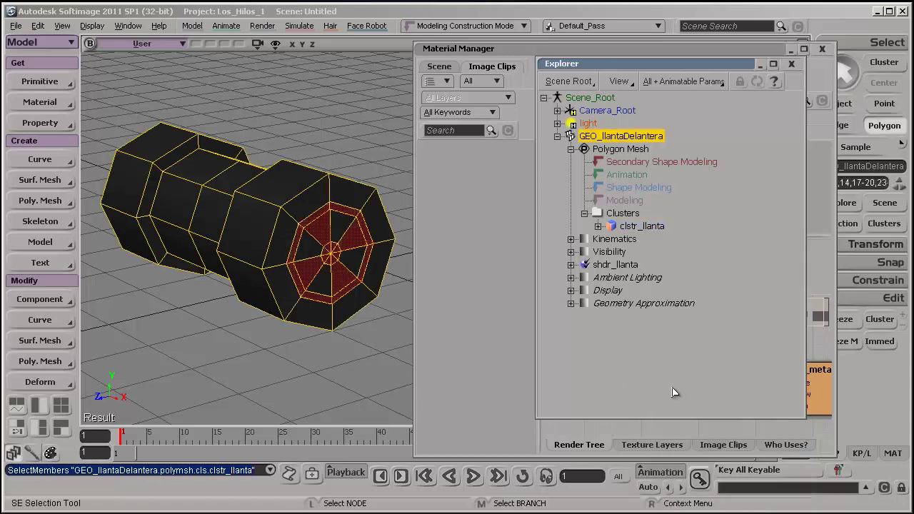
click(632, 228)
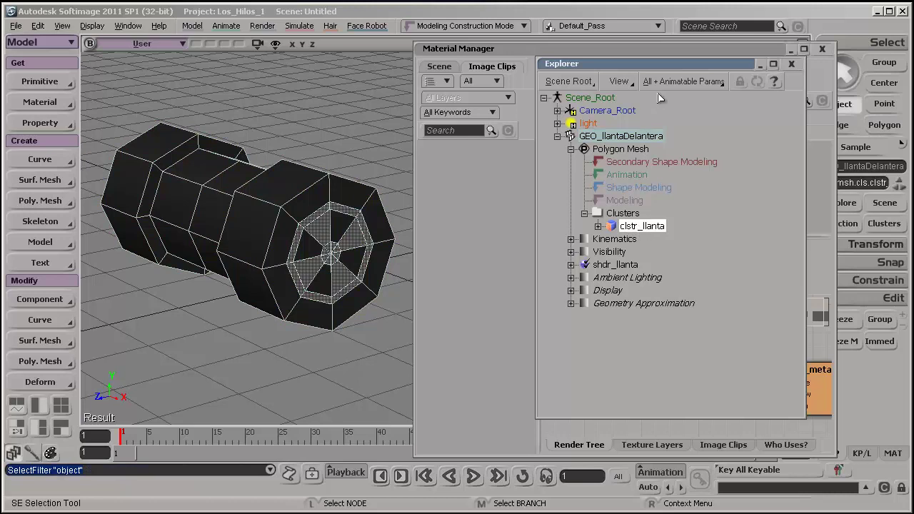
Step: Assign the shdr_metal material to clstr_llanta, close the Material Manager and Explorer windows, and deselect everything
drag(666, 63, 541, 236)
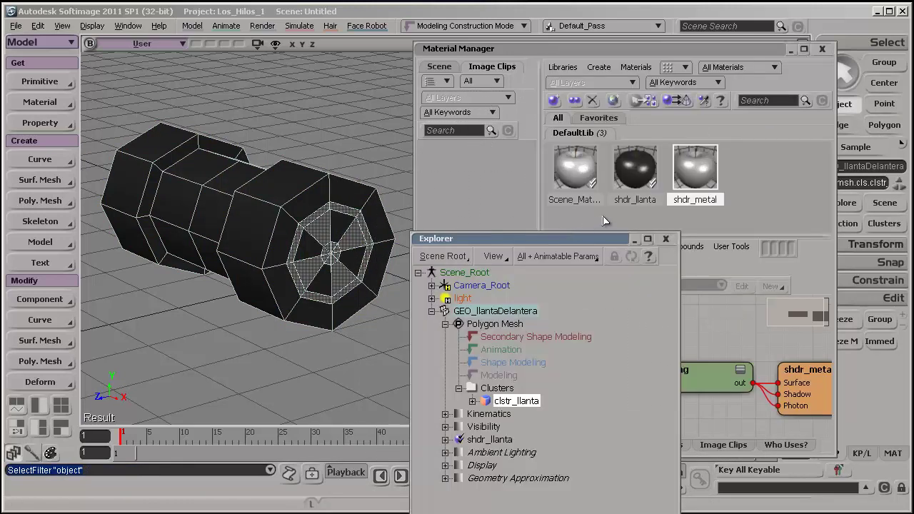
right_click(701, 176)
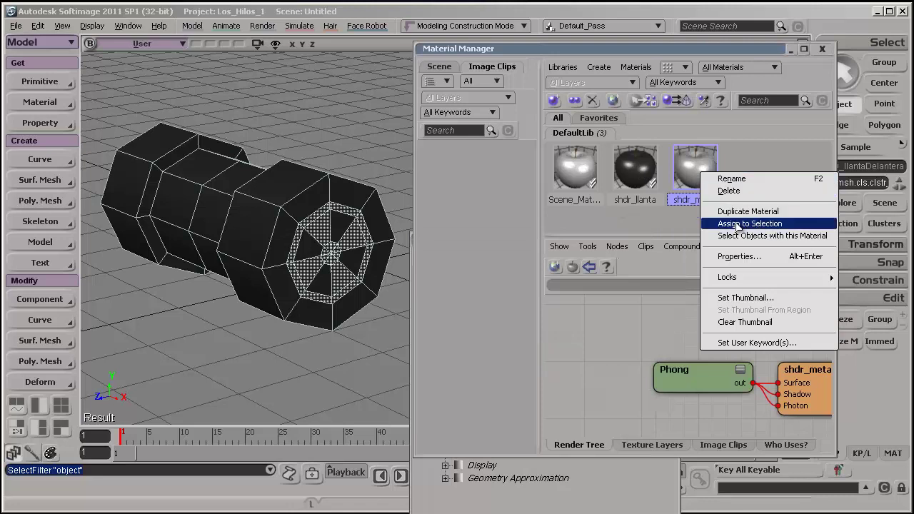
click(737, 229)
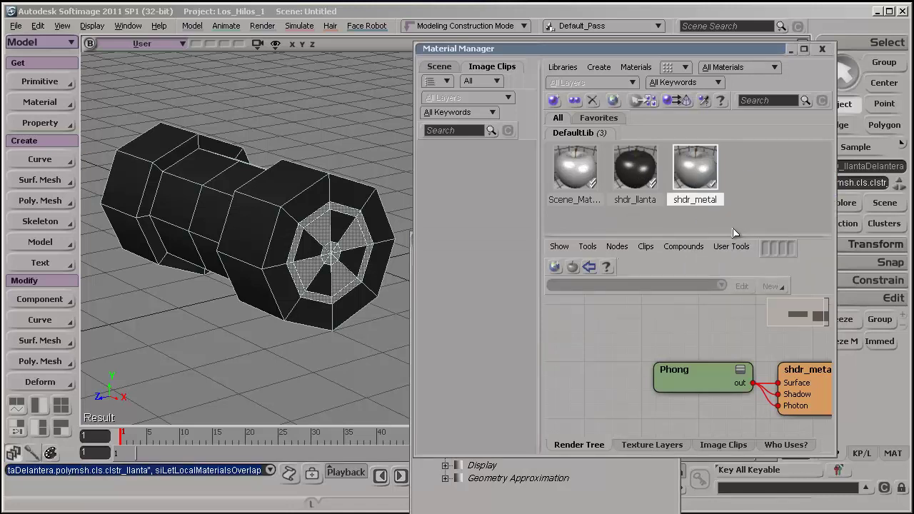
click(821, 48)
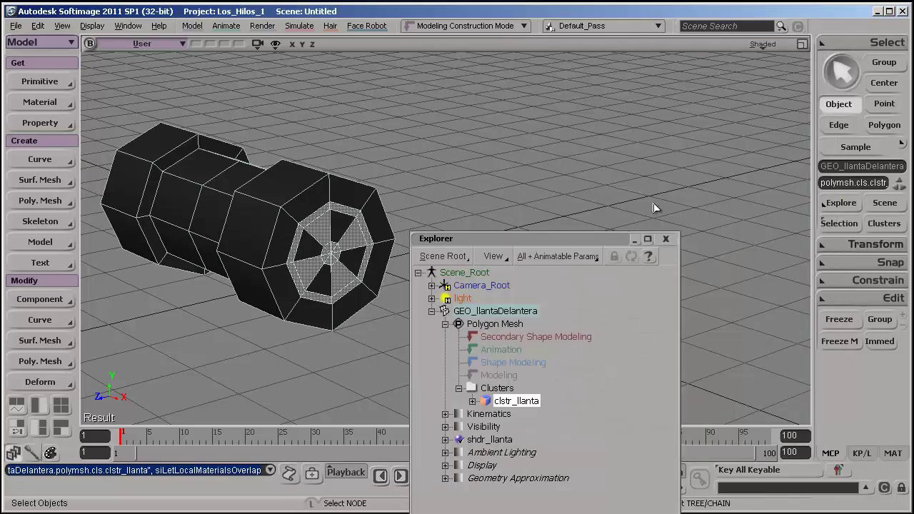
click(665, 239)
click(607, 250)
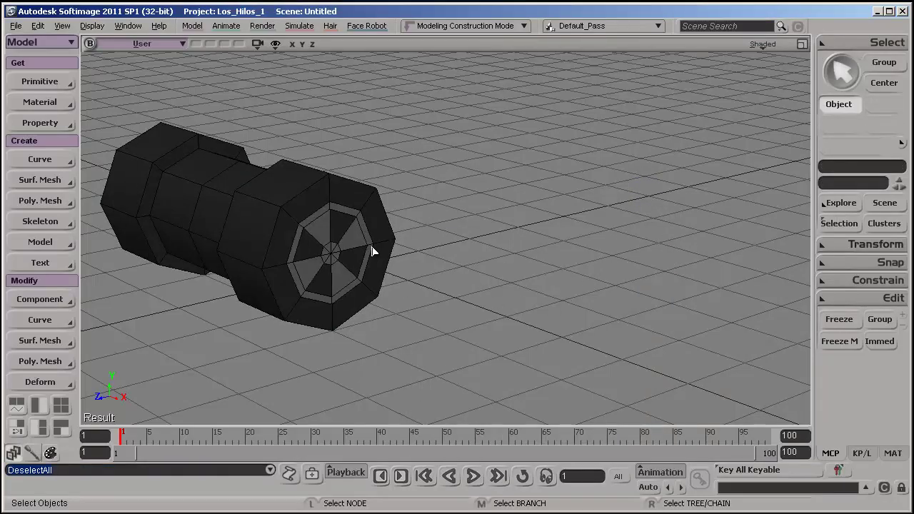
Step: Examine the wheel with its metal rim from several angles and check its name in the object's properties
key(s)
drag(418, 302, 521, 226)
key(s)
drag(534, 257, 582, 291)
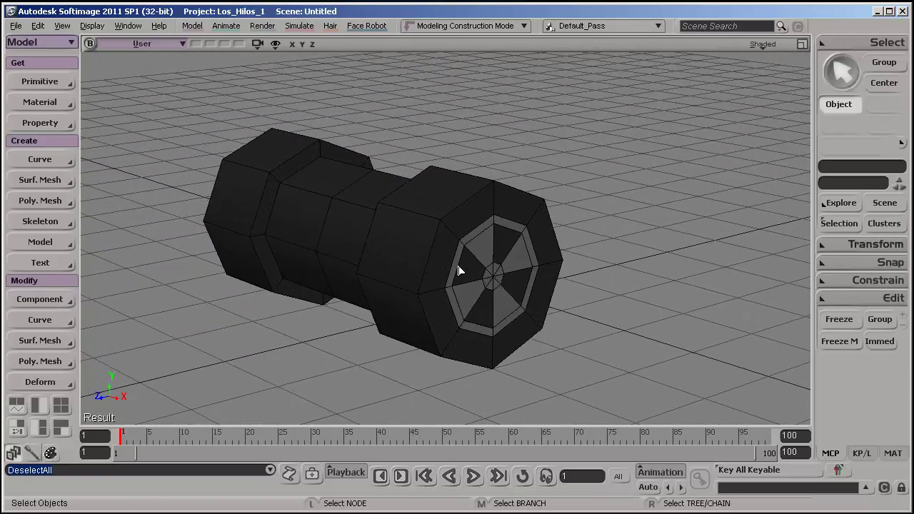
key(s)
drag(511, 297, 578, 340)
click(511, 325)
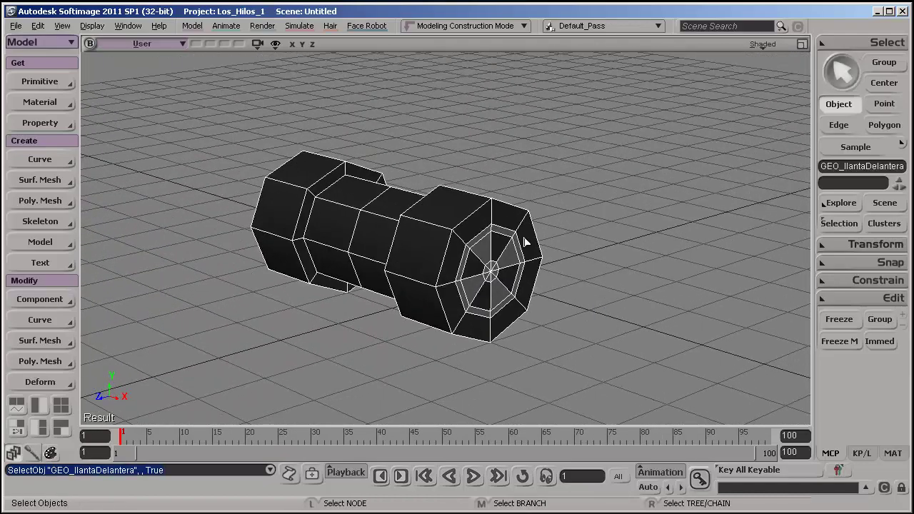
key(Return)
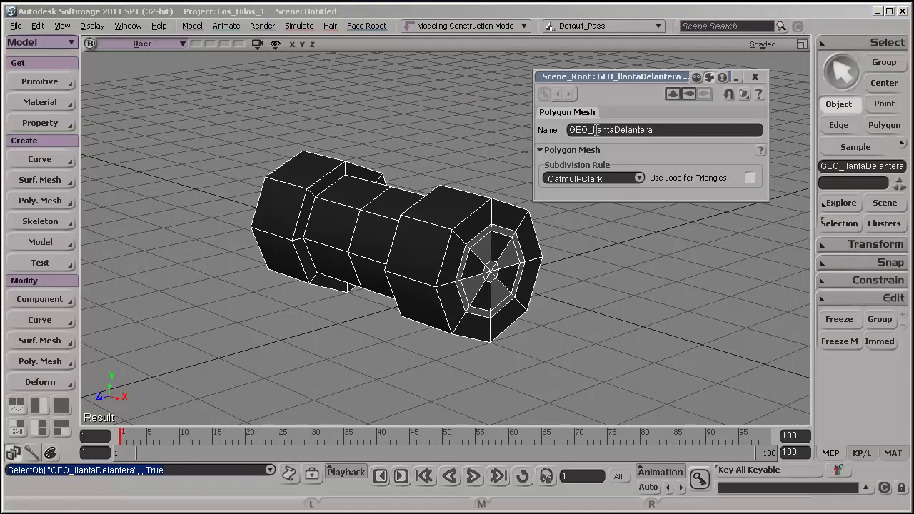
click(755, 76)
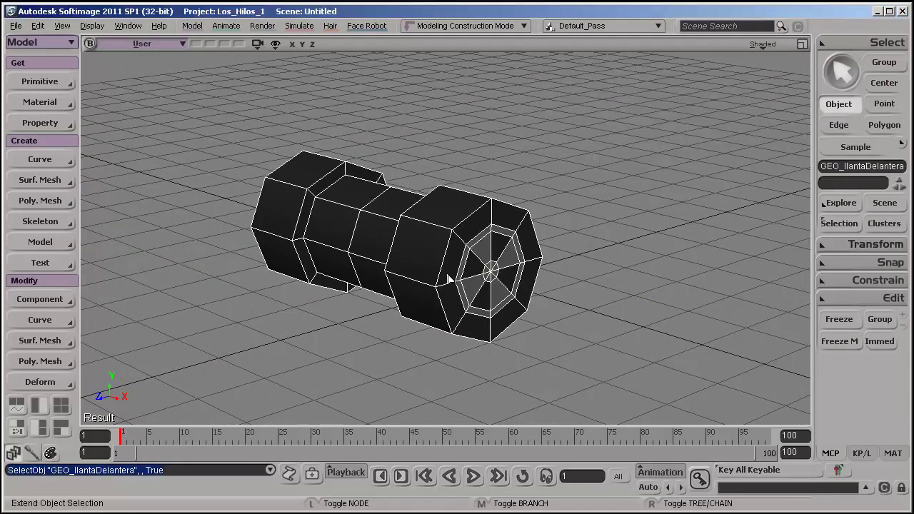
Step: Duplicate GEO_llantaDelantera and move the copy about 3 units along negative Z, clear of the original
key(ctrl+d)
key(w)
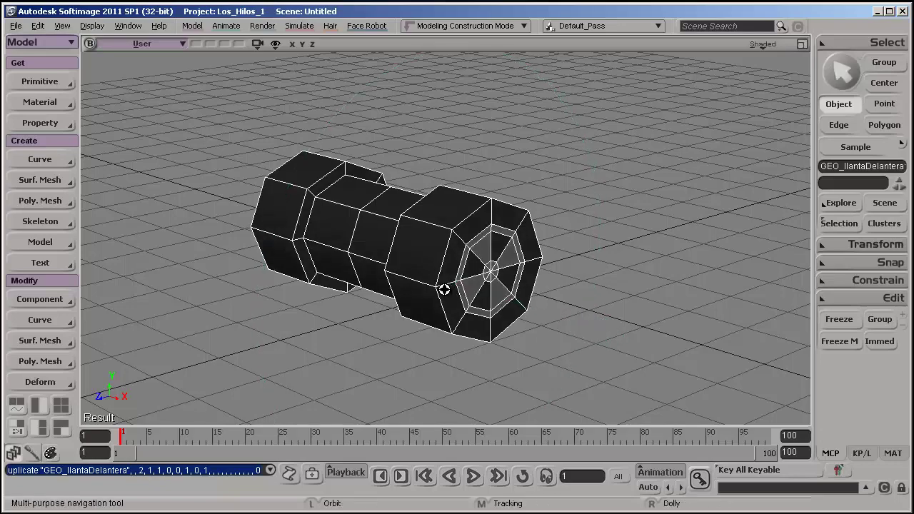
key(v)
key(s)
drag(454, 281, 414, 283)
key(s)
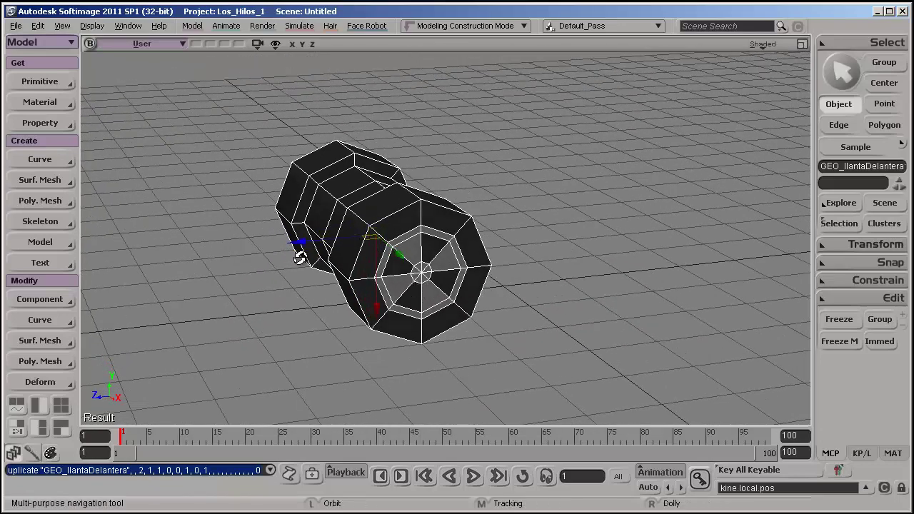
mouse_move(298, 254)
mouse_down()
mouse_move(289, 241)
mouse_move(624, 259)
mouse_up()
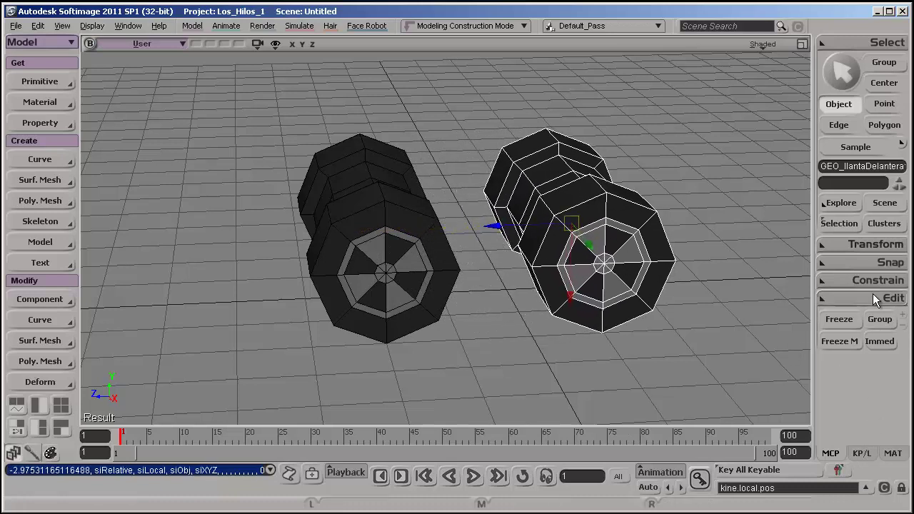
Step: Check the original wheel's Z position and set the duplicated wheel's Z position to -2
click(827, 244)
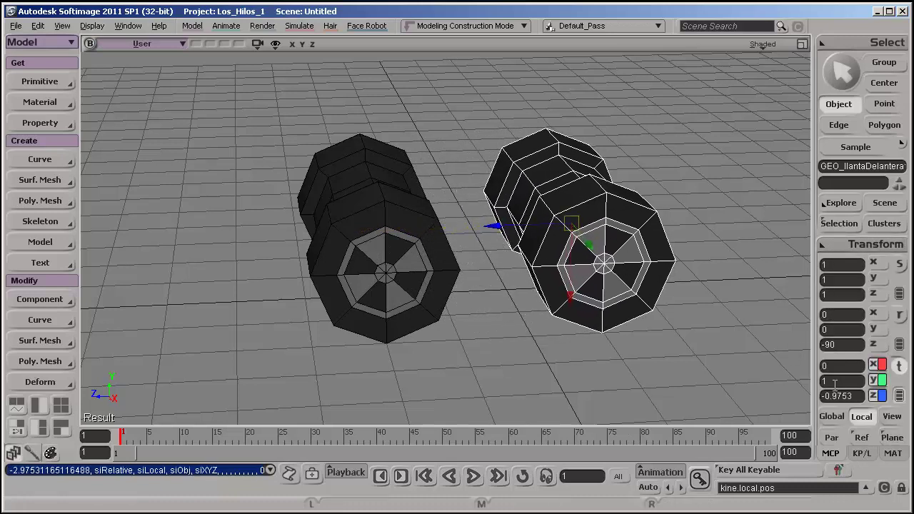
click(419, 290)
click(642, 287)
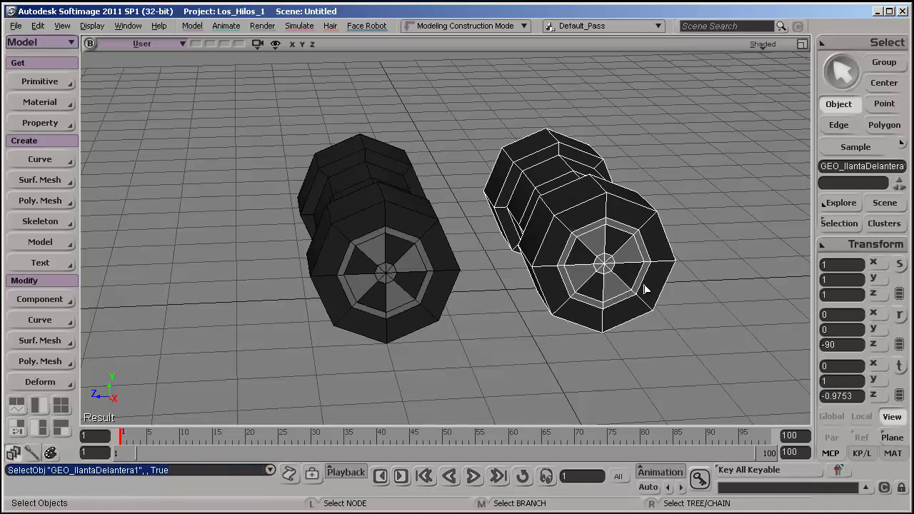
text(-2)
key(Return)
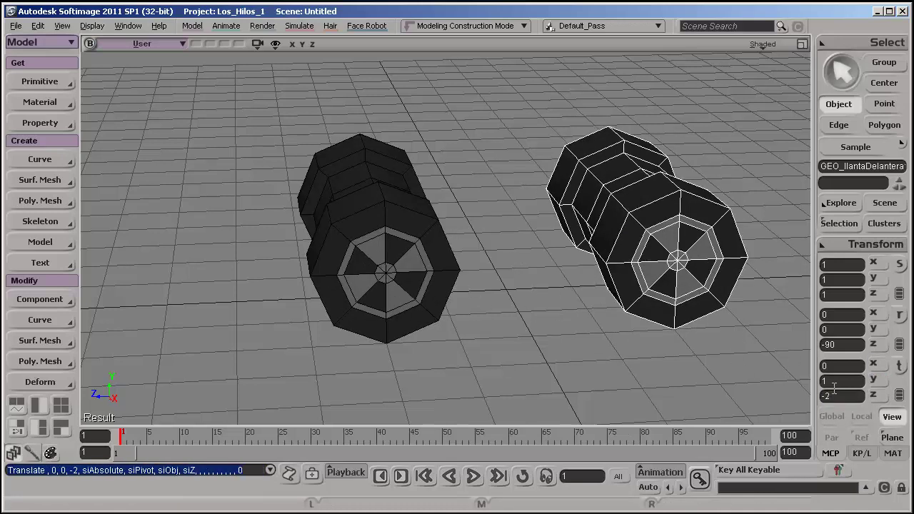
Step: Examine the placement of both wheels relative to each other and the grid, selected together and deselected
key(space)
click(512, 327)
key(s)
drag(515, 334, 652, 172)
click(621, 200)
shift+click(373, 264)
key(v)
key(s)
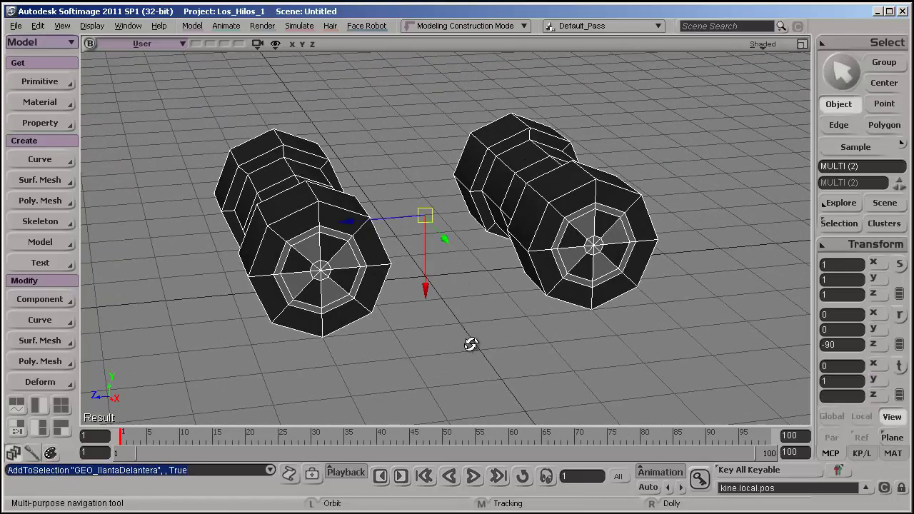
key(space)
click(463, 357)
drag(471, 345, 496, 346)
Step: Rename the duplicated wheel as GEO_llantaTrasera and close its properties
click(580, 251)
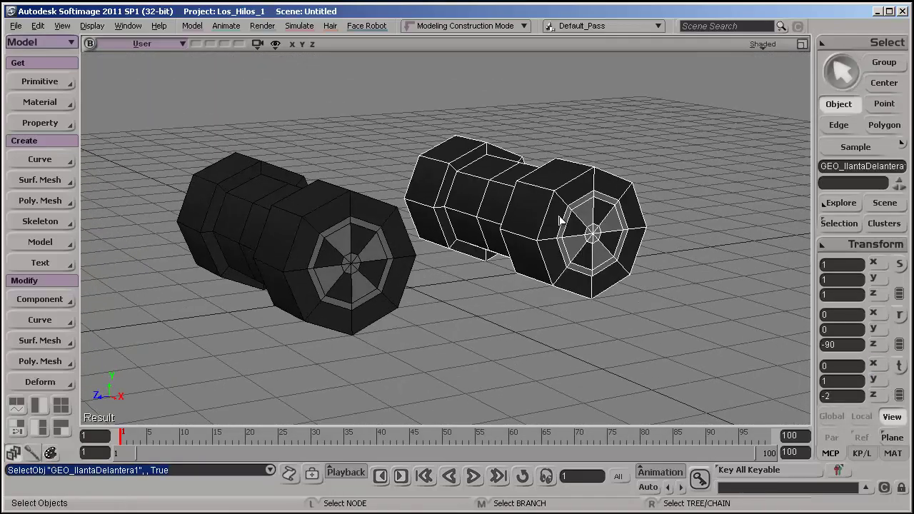
key(Return)
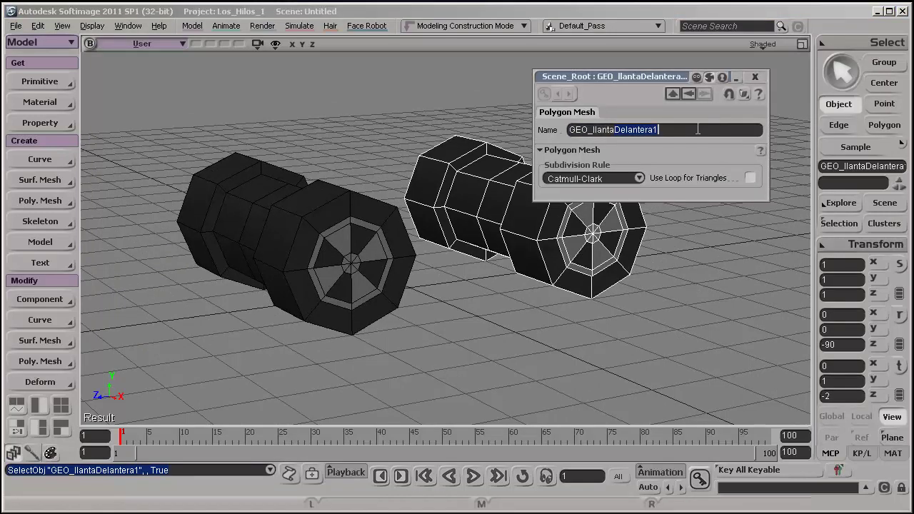
text(Tras)
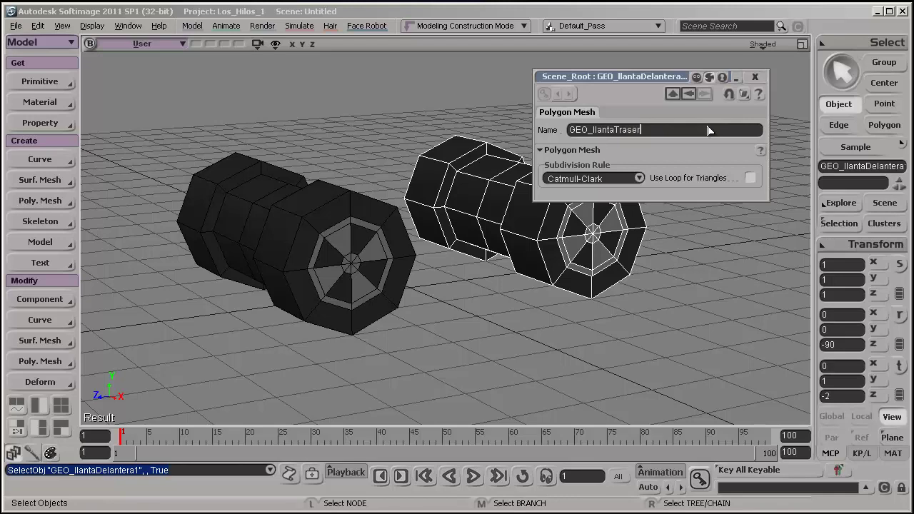
text(era)
key(Return)
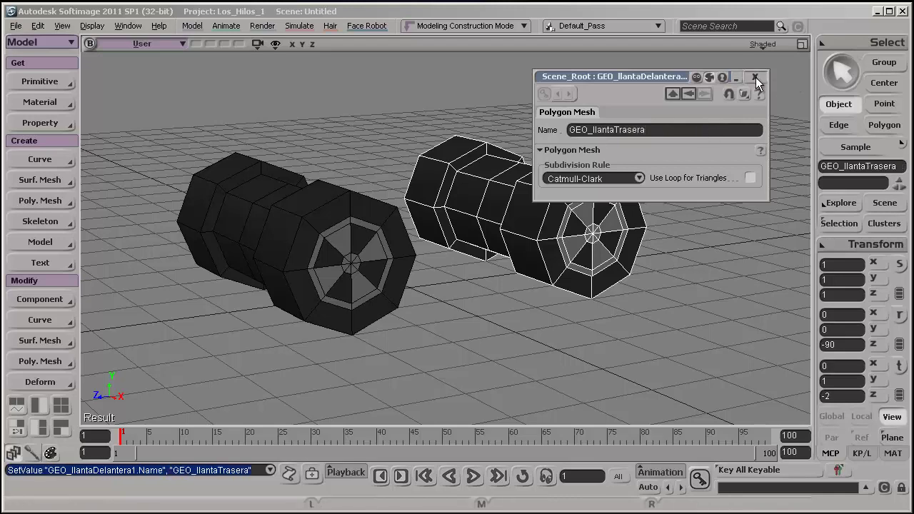
click(754, 76)
Step: Compare the front and rear wheels from different angles, checking the name and position values of each
click(531, 272)
key(s)
right_drag(531, 271, 528, 295)
click(361, 293)
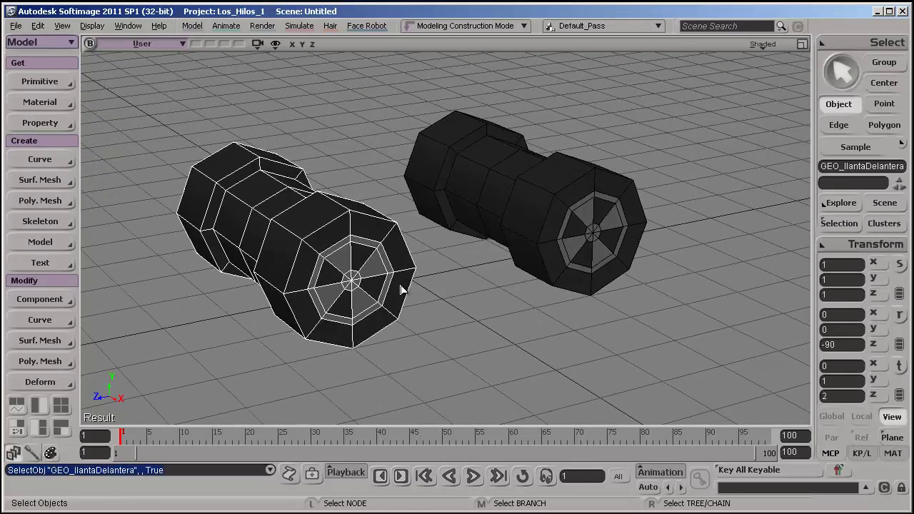
shift+click(570, 241)
key(s)
drag(564, 320, 568, 307)
click(566, 315)
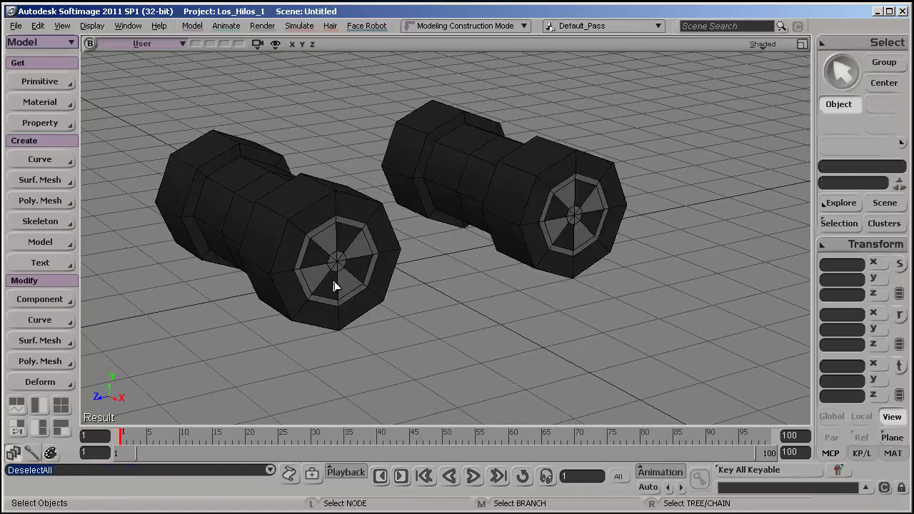
click(333, 281)
shift+click(542, 224)
click(619, 296)
click(584, 259)
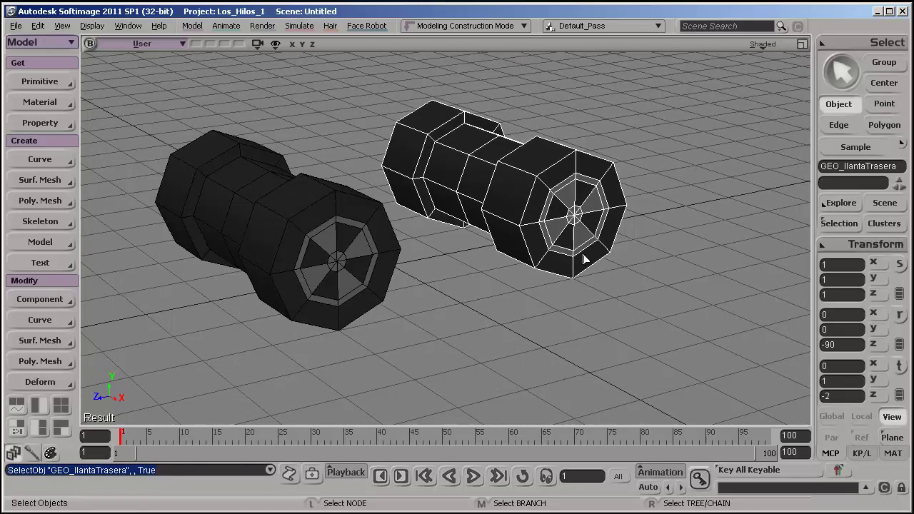
click(349, 286)
click(529, 213)
key(s)
drag(561, 287, 501, 248)
key(s)
click(500, 248)
Step: Freeze the operator history of GEO_llantaDelantera and GEO_llantaTrasera together, and deselect both wheels
click(350, 260)
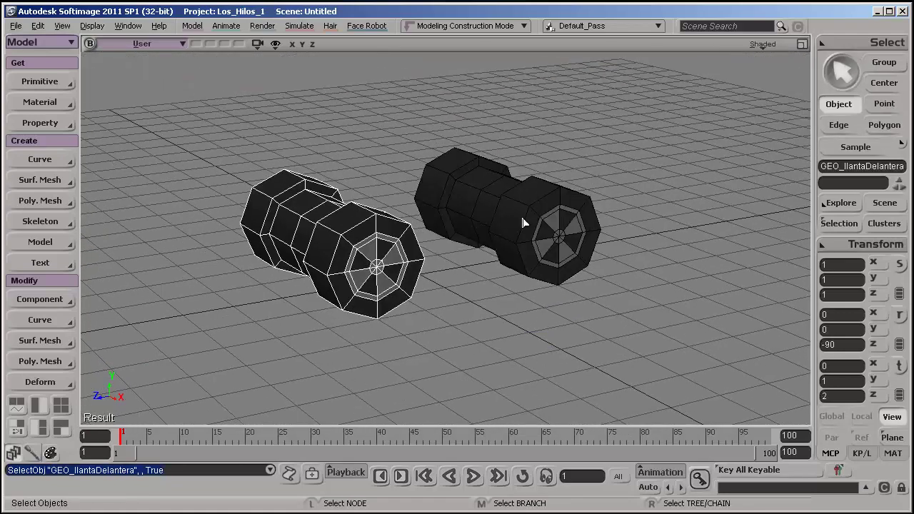
shift+click(520, 221)
click(831, 245)
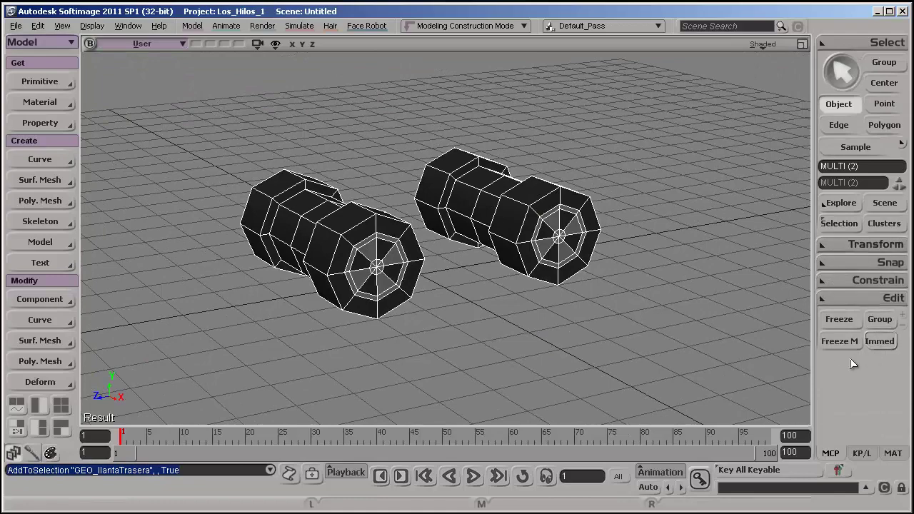
click(839, 323)
click(515, 326)
Step: Inspect both wheels from several angles, selecting them separately and together to check their translate manipulators
key(s)
drag(514, 326, 349, 271)
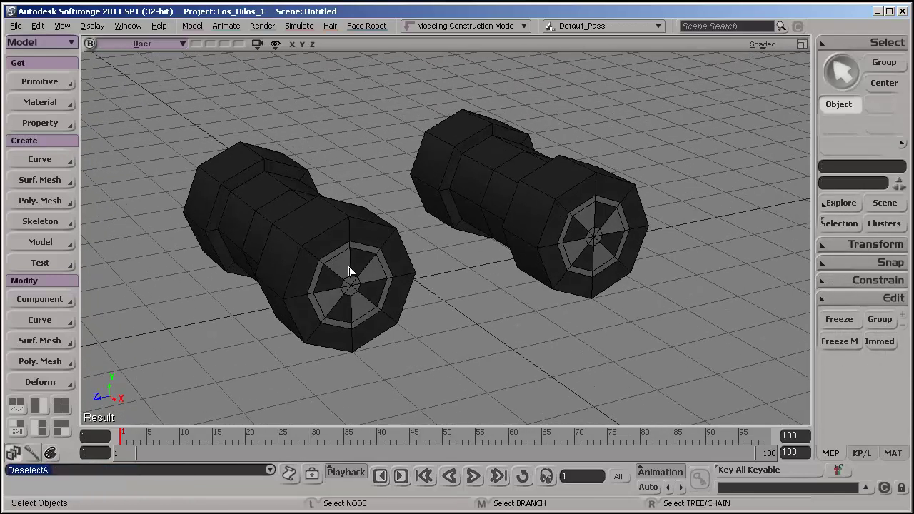
click(350, 271)
key(s)
drag(428, 316, 522, 345)
key(space)
click(521, 343)
click(557, 245)
key(s)
drag(504, 290, 571, 393)
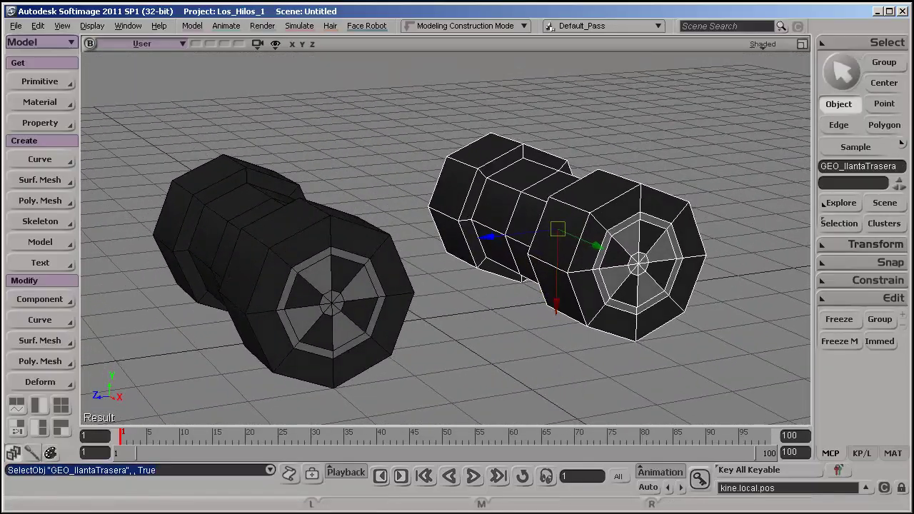
key(s)
key(ctrl+shift+a)
drag(509, 322, 358, 297)
click(426, 324)
key(v)
key(s)
key(space)
shift+click(536, 290)
key(v)
key(s)
key(s)
key(space)
key(ctrl+shift+a)
key(s)
Step: Examine the front wheel's translate axes against the viewport's world axes from low and high viewpoints
click(358, 297)
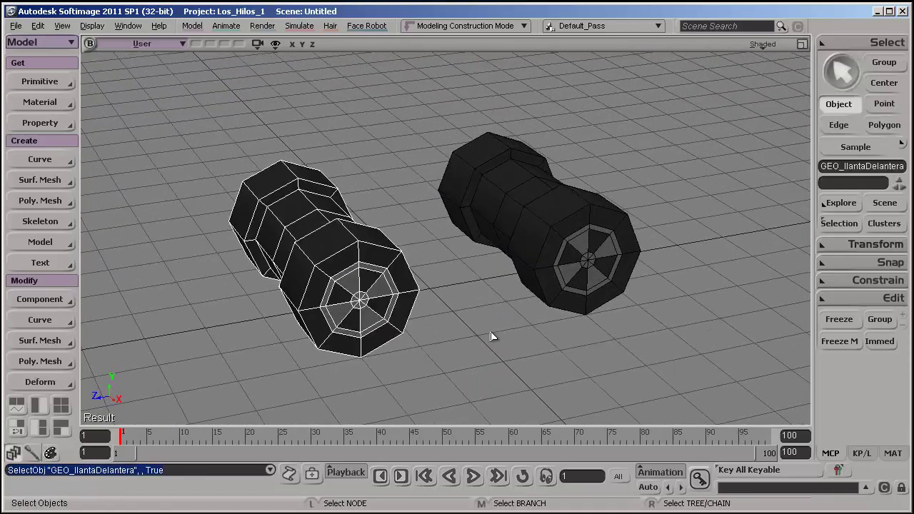
key(v)
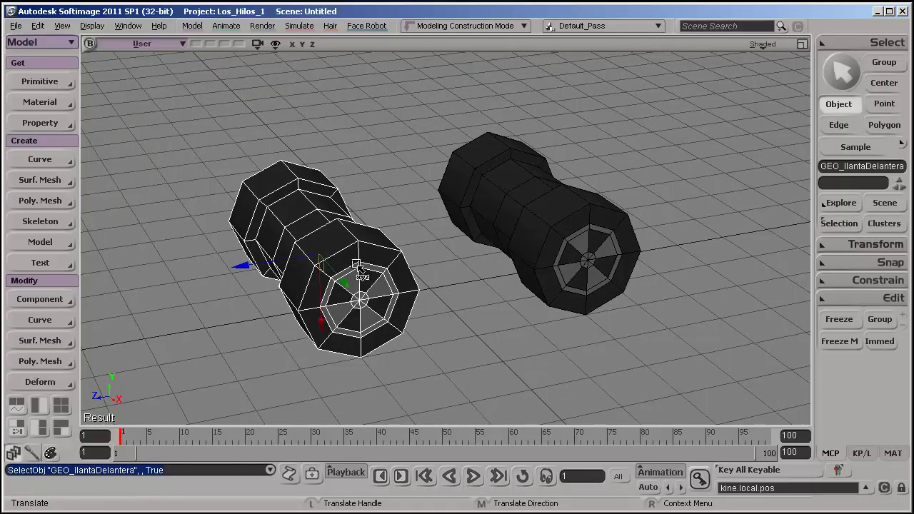
key(s)
drag(356, 264, 301, 291)
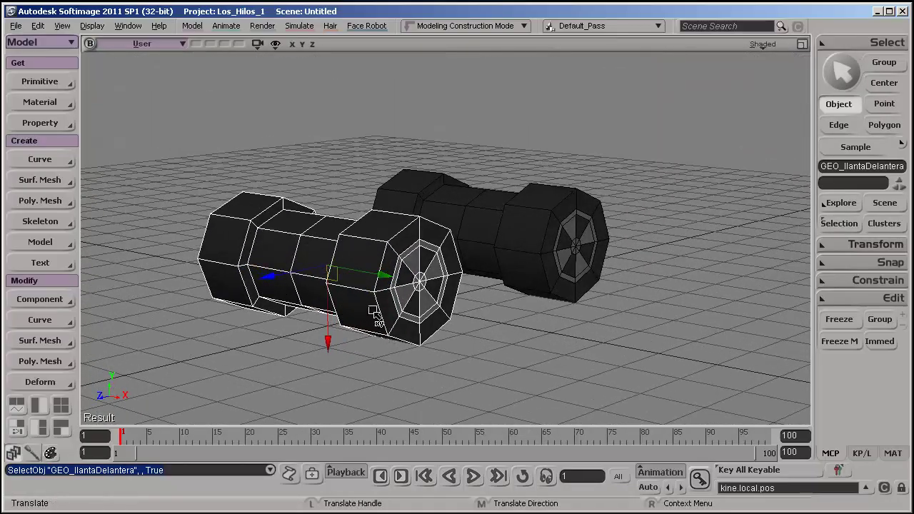
key(s)
drag(372, 312, 395, 283)
key(s)
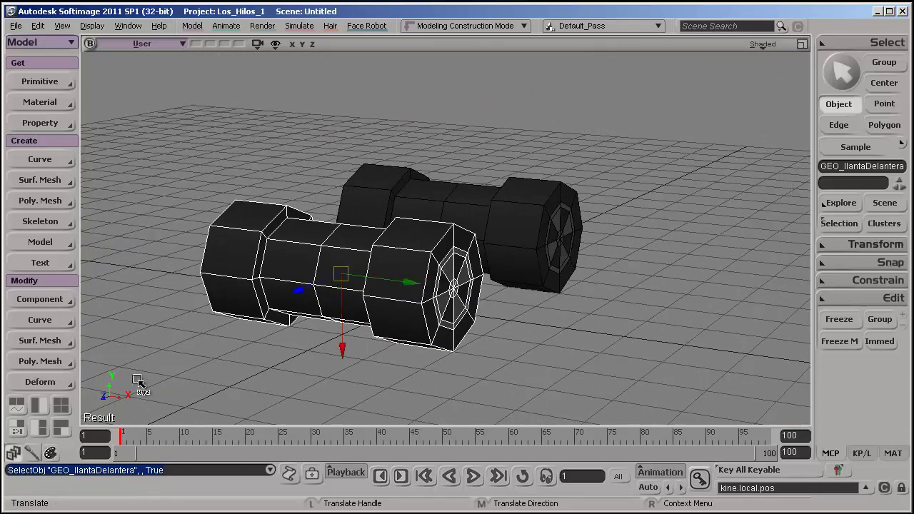
key(s)
drag(122, 392, 117, 372)
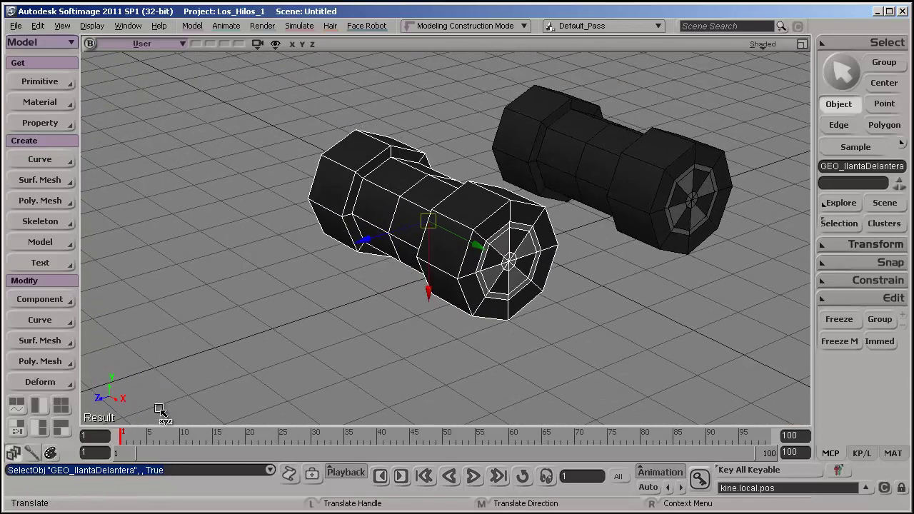
key(s)
drag(389, 296, 337, 293)
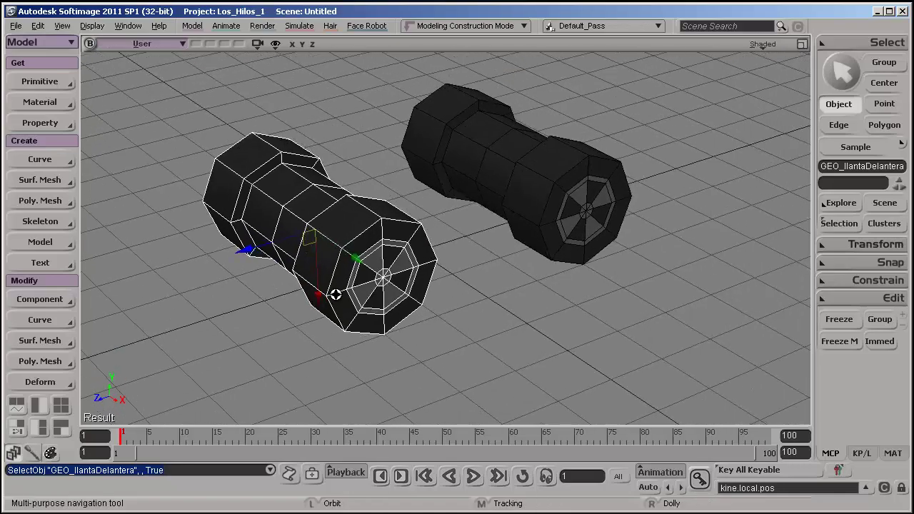
key(space)
click(463, 316)
key(s)
drag(463, 316, 520, 305)
click(500, 284)
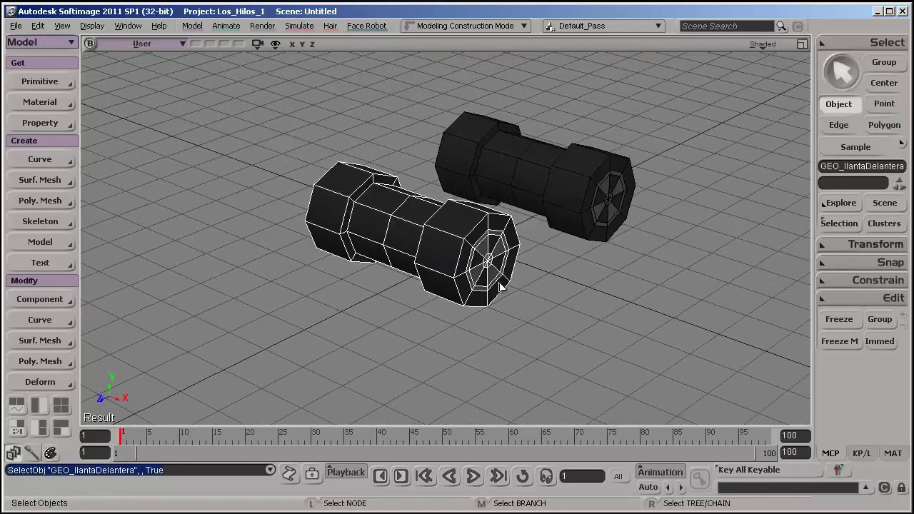
shift+click(584, 230)
key(s)
key(v)
drag(577, 269, 530, 307)
key(s)
key(space)
click(530, 308)
key(s)
drag(504, 339, 486, 345)
click(488, 290)
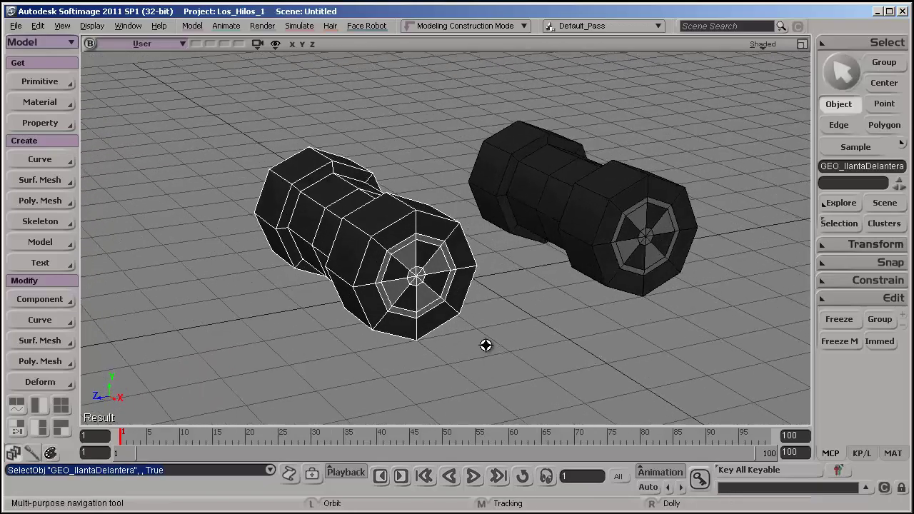
Step: Examine the front wheel's local translate axes together with its scale, rotation and translation values
drag(446, 306, 556, 355)
key(s)
middle_drag(556, 356, 476, 335)
drag(476, 335, 540, 369)
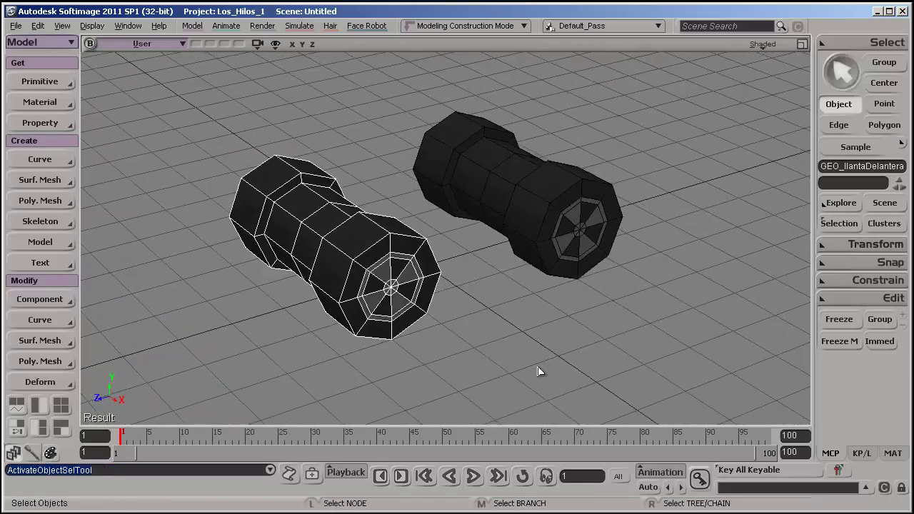
key(v)
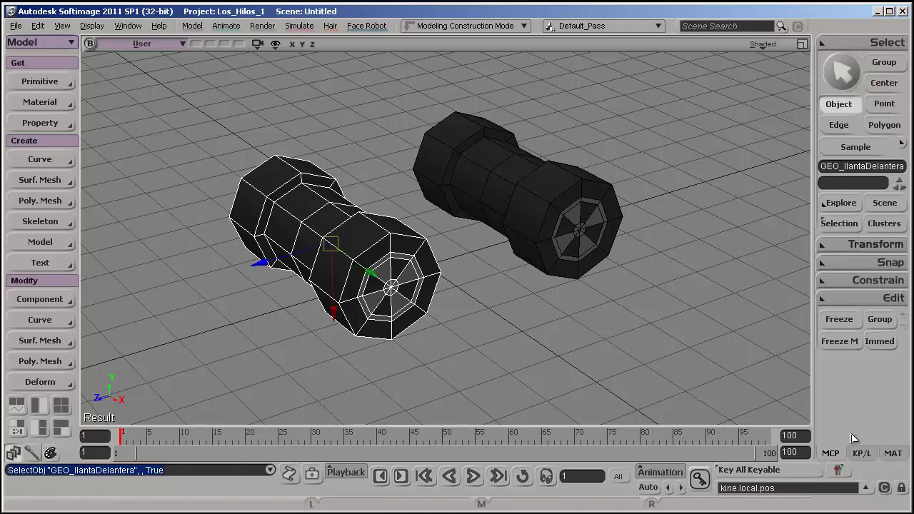
click(854, 244)
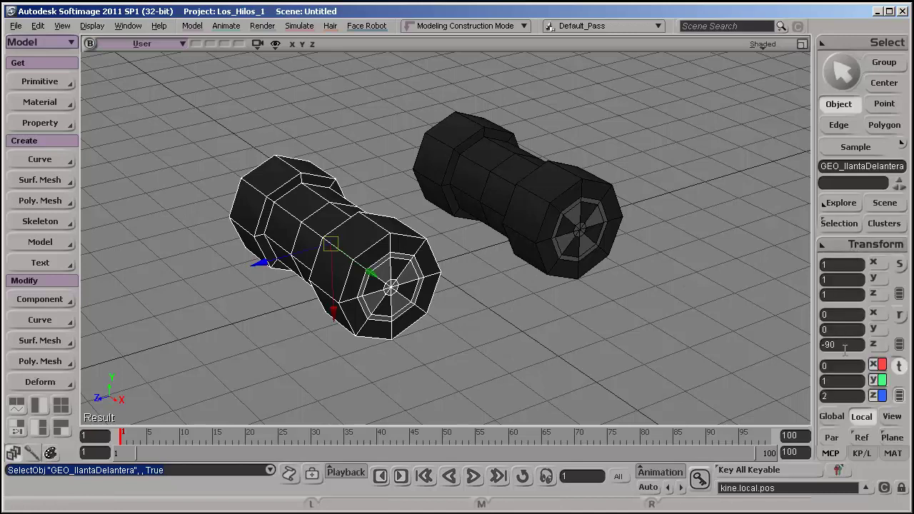
click(853, 39)
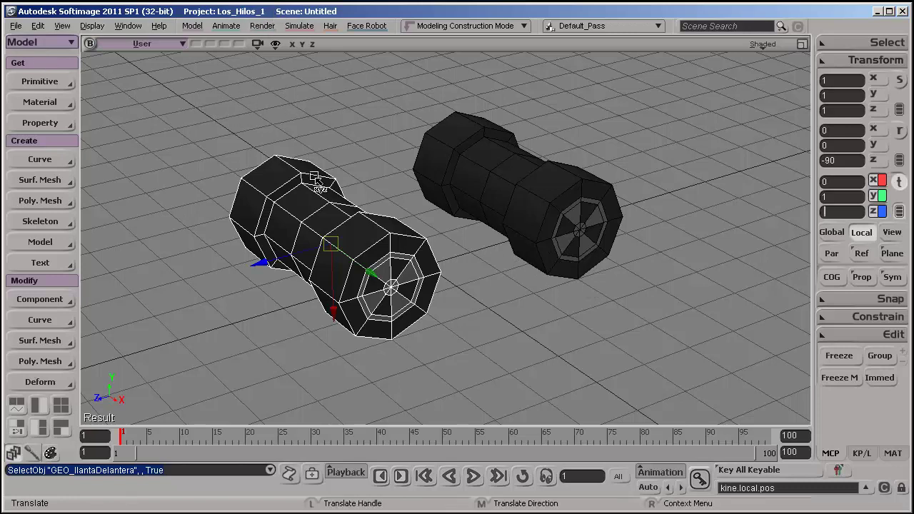
Step: Try setting the front wheel's Z position to 0 and moving it freely above the grid, and undo the moves
drag(307, 123, 340, 124)
middle_drag(435, 202, 380, 188)
middle_drag(383, 271, 386, 174)
key(space)
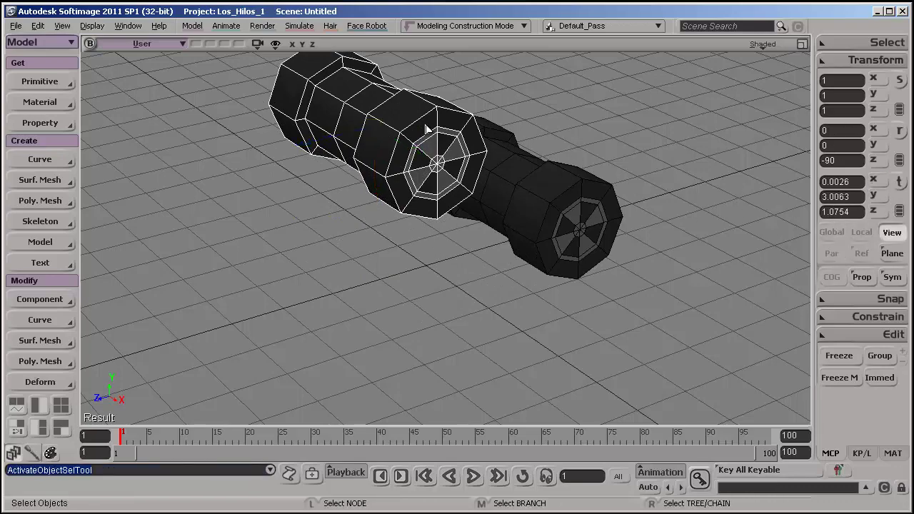
key(s)
drag(448, 191, 478, 204)
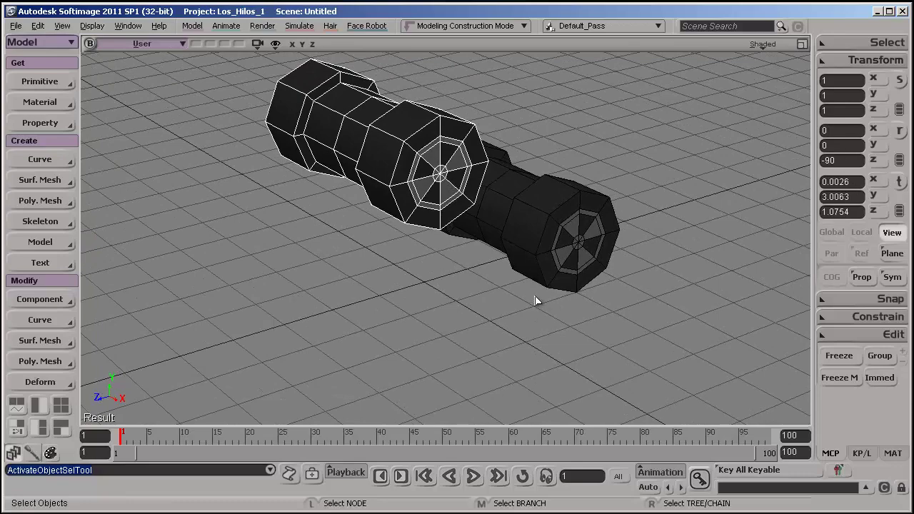
key(ctrl+z)
key(ctrl+z)
key(ctrl+z)
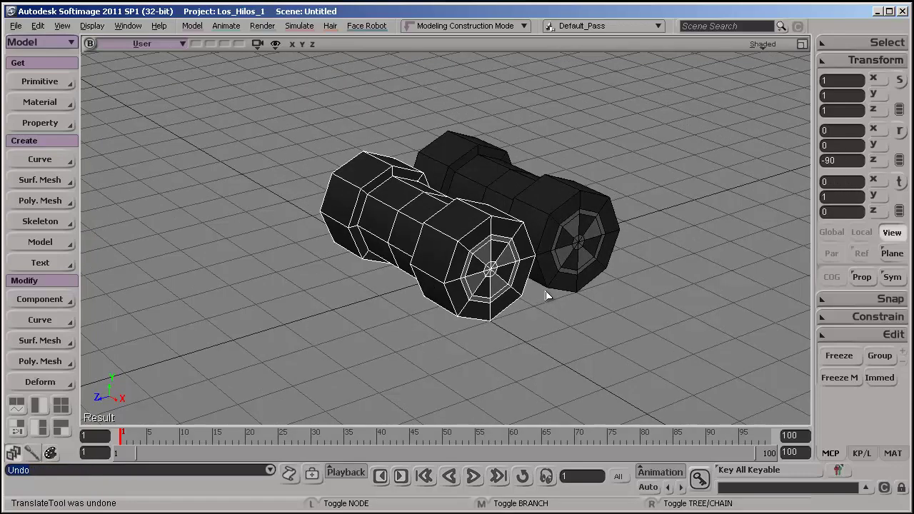
key(ctrl+z)
Step: Freeze all transforms of GEO_llantaDelantera and GEO_llantaTrasera together
click(544, 298)
key(s)
drag(556, 332, 465, 319)
click(331, 297)
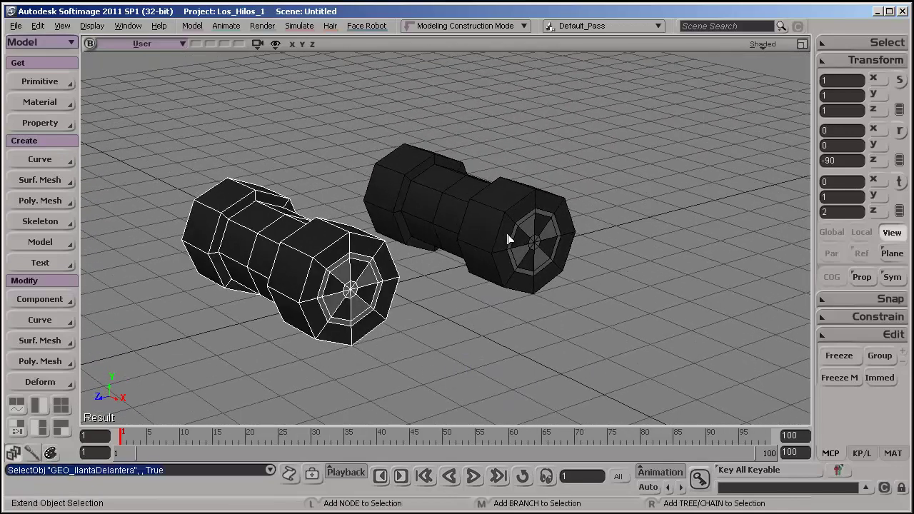
shift+click(510, 238)
click(571, 389)
drag(569, 384, 338, 262)
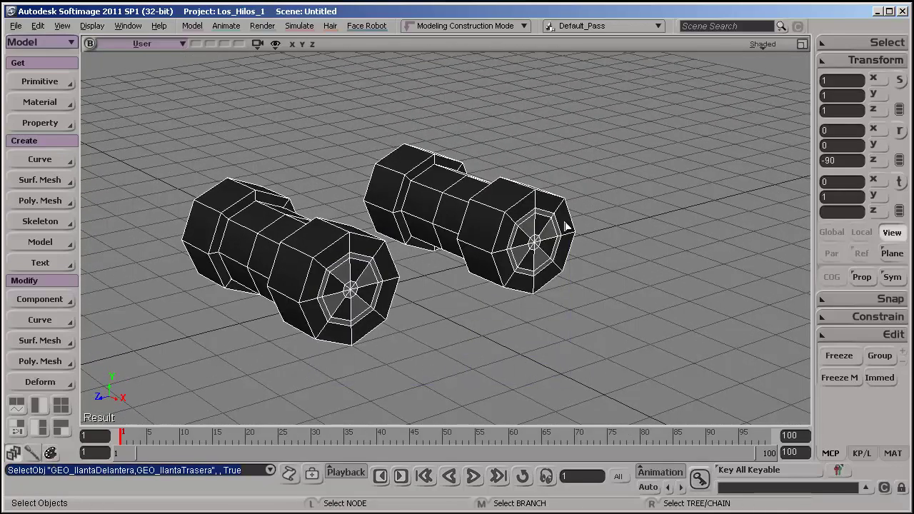
click(826, 60)
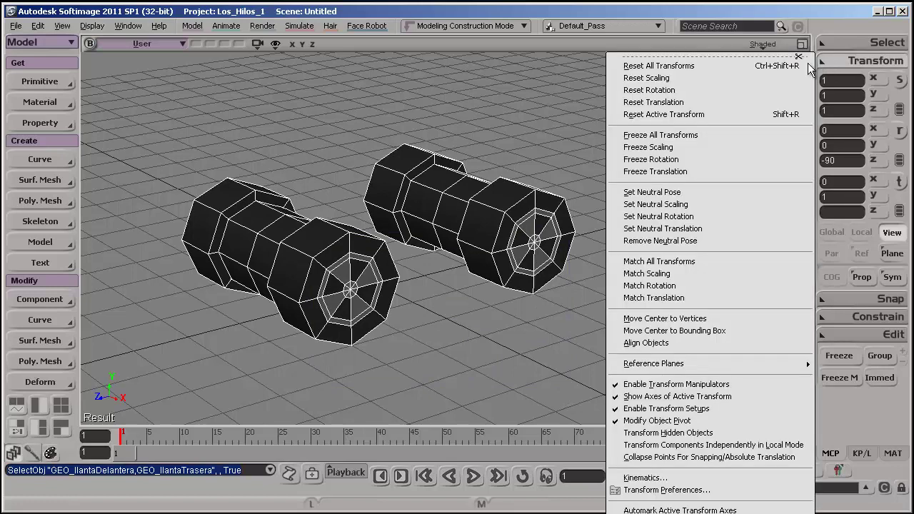
click(678, 136)
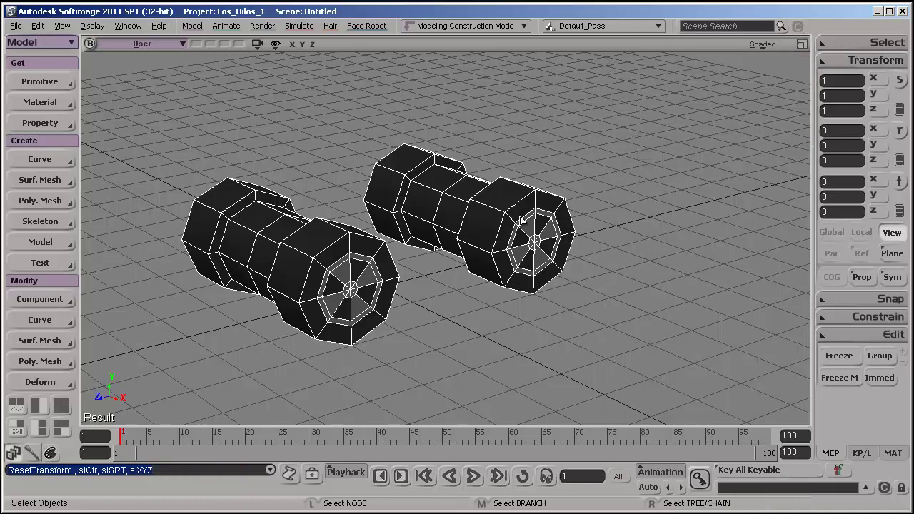
Step: Check the scale, rotation and translation values of the front and rear wheels one at a time
click(367, 374)
click(355, 305)
key(s)
drag(388, 344, 383, 360)
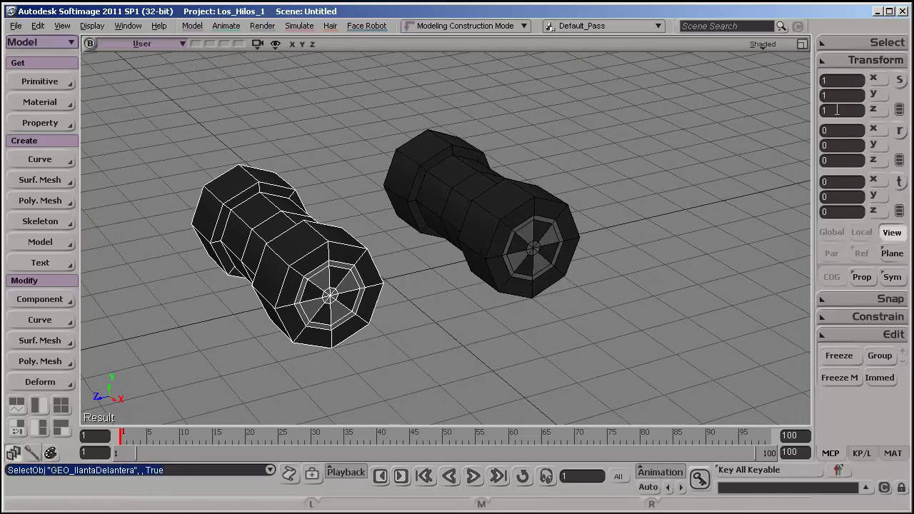
click(522, 231)
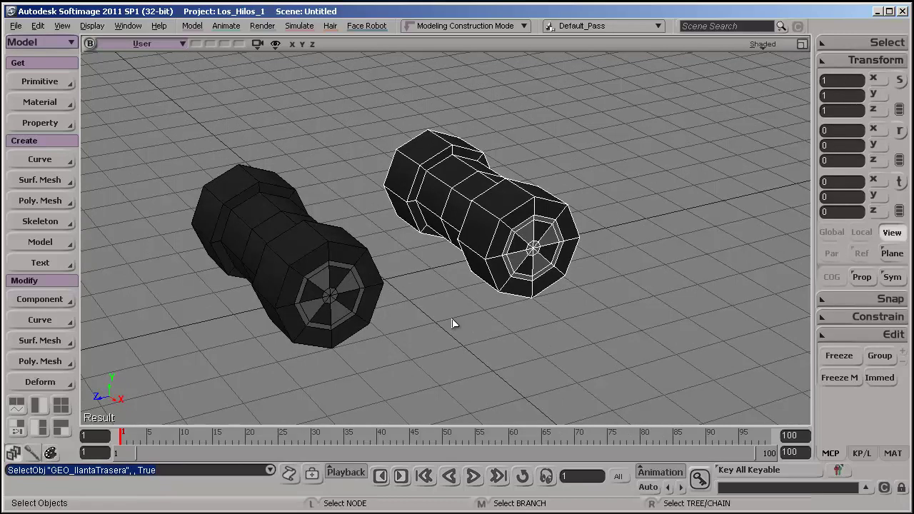
click(382, 341)
click(340, 310)
shift+click(502, 285)
Step: Show the front wheel's translate manipulator and examine where its center sits and how its axes are oriented
key(s)
drag(501, 286, 407, 364)
click(469, 365)
key(s)
click(350, 319)
key(s)
key(v)
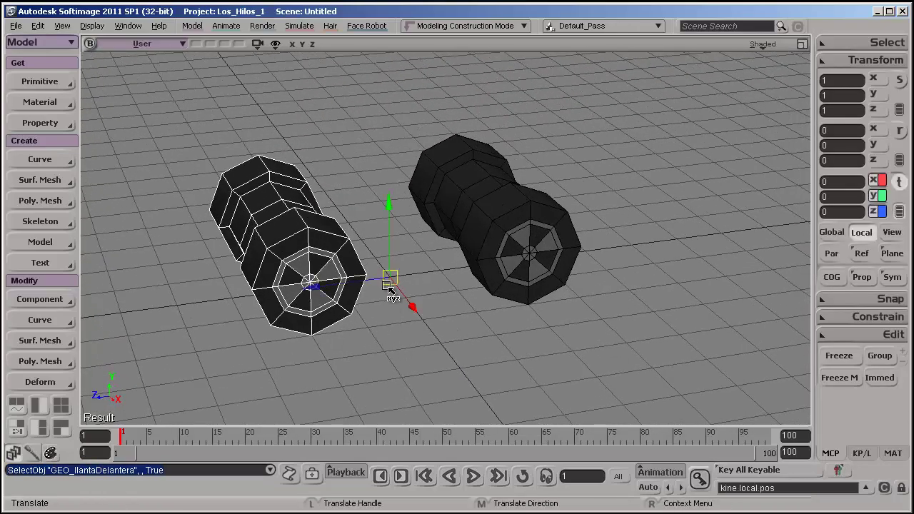
key(s)
drag(386, 288, 395, 345)
Step: Select both wheels together and examine their translate manipulator relative to the grid from several angles
key(space)
click(459, 353)
key(s)
key(space)
click(353, 300)
shift+click(493, 268)
key(space)
click(453, 347)
key(s)
key(space)
click(314, 278)
shift+click(468, 280)
key(s)
drag(468, 282, 394, 267)
key(v)
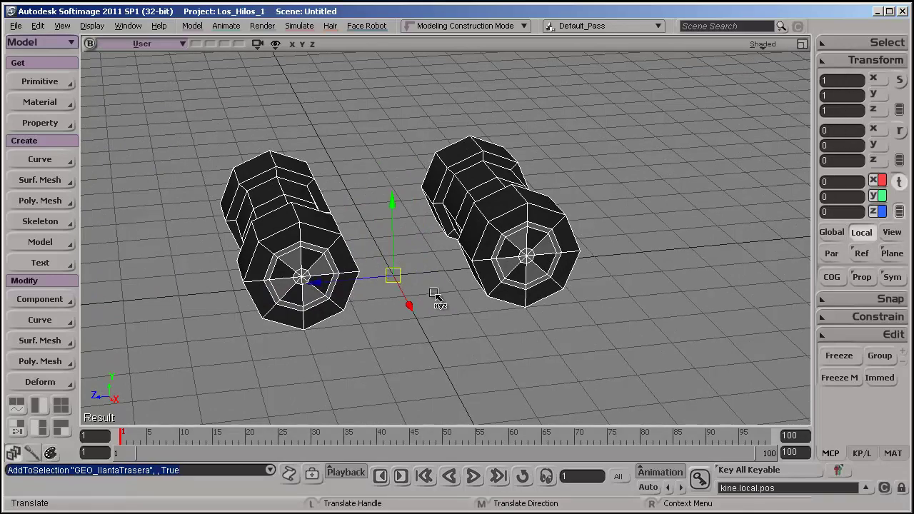
key(s)
drag(438, 300, 473, 330)
Step: Review the available transform freezing commands with both wheels selected, without applying any
key(space)
click(505, 354)
click(351, 321)
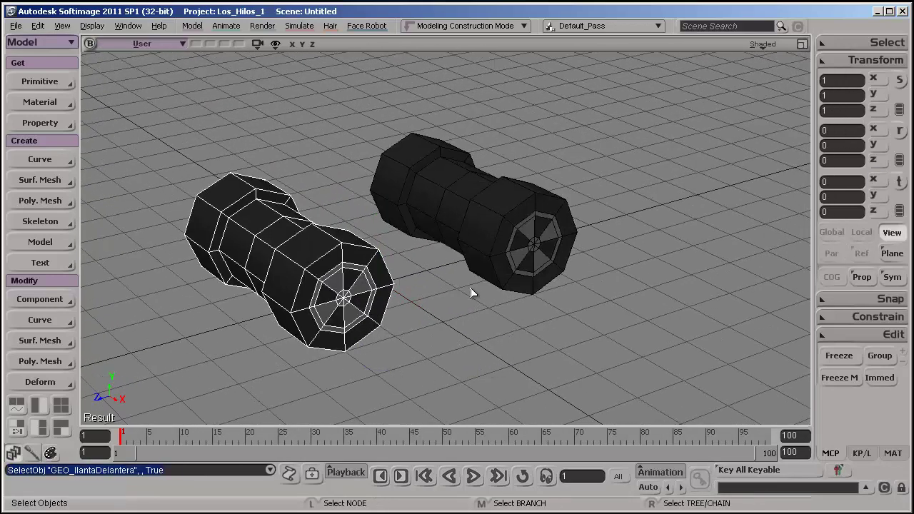
shift+click(527, 258)
click(829, 58)
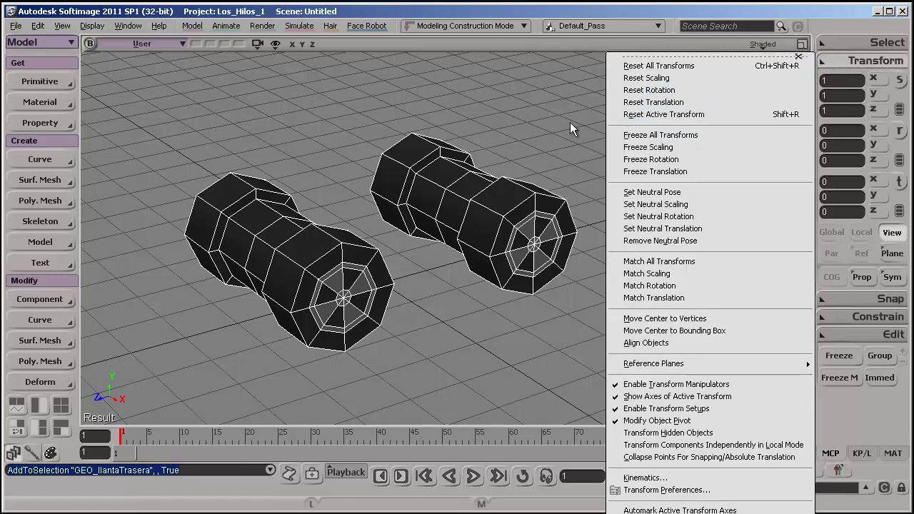
click(581, 173)
Step: Inspect the operators listed under GEO_llantaTrasera's Polygon Mesh in the scene explorer, and close the explorer
click(508, 253)
key(8)
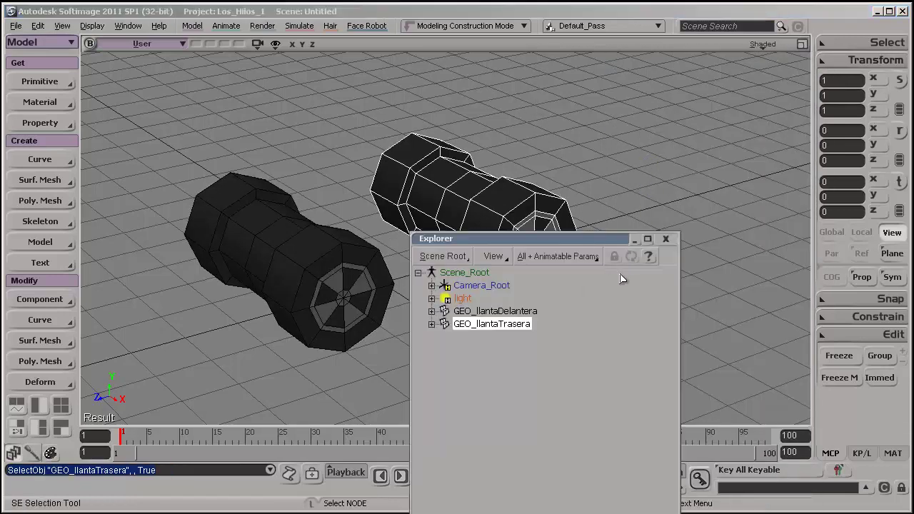
drag(559, 235, 729, 96)
click(600, 187)
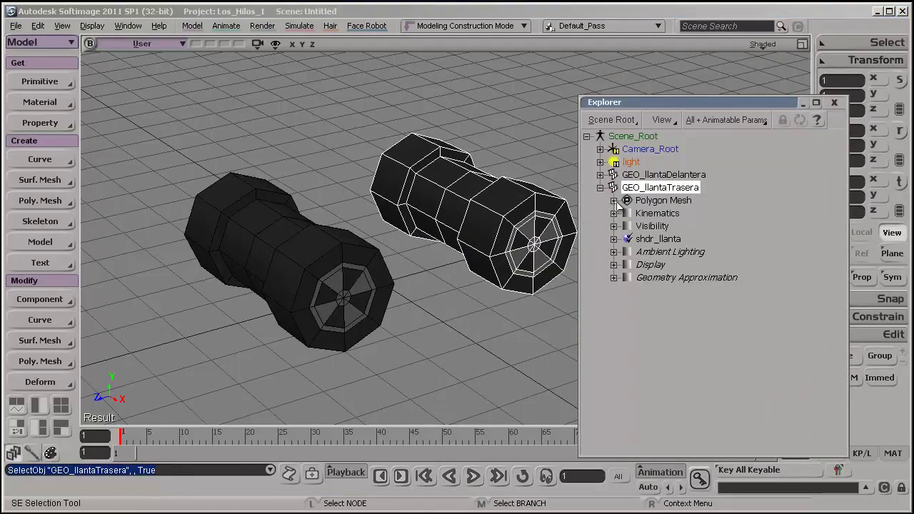
click(614, 200)
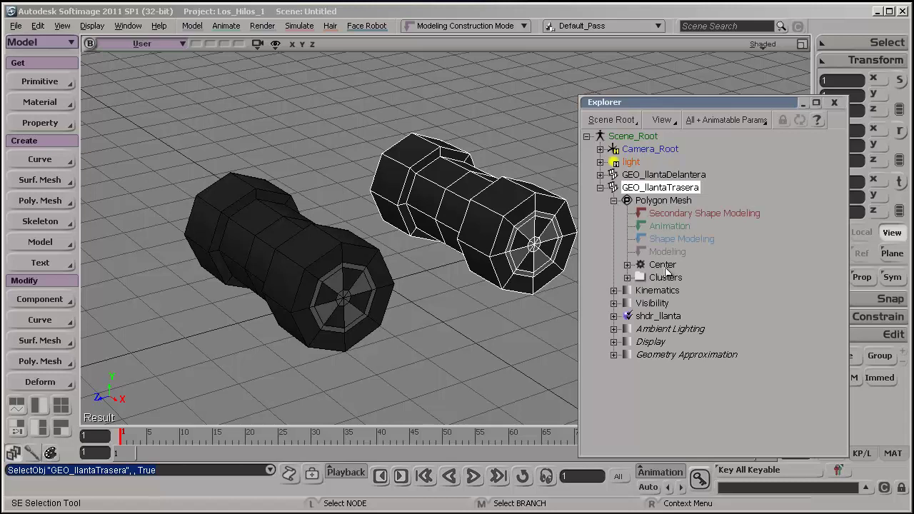
click(833, 102)
Step: Freeze the operator history of both wheels together, and deselect them
drag(633, 138, 307, 285)
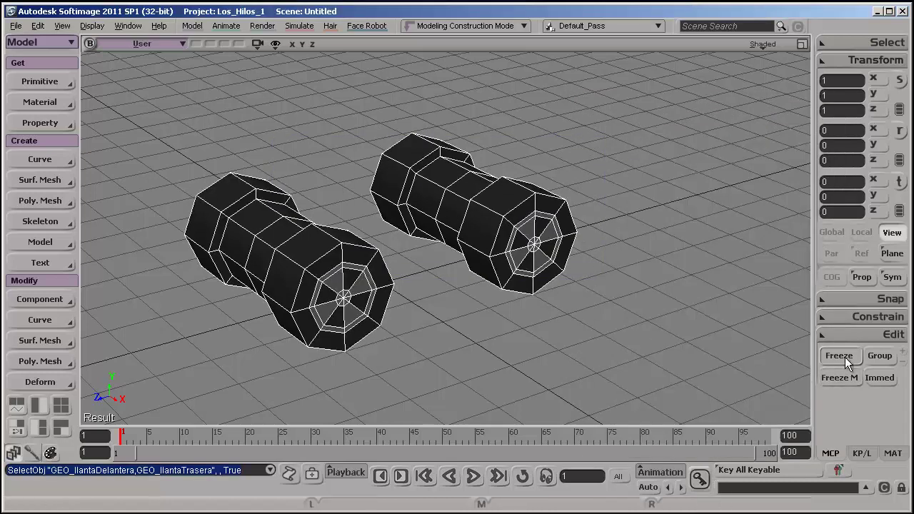
click(577, 315)
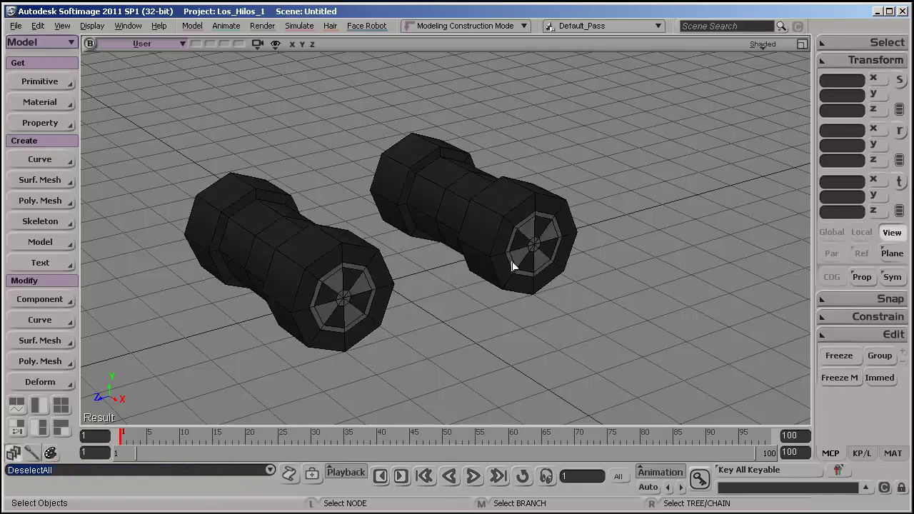
Step: Check GEO_llantaTrasera's Polygon Mesh and its clstr_llanta cluster in the scene explorer, then close it and deselect everything
click(523, 265)
key(8)
click(600, 187)
click(613, 200)
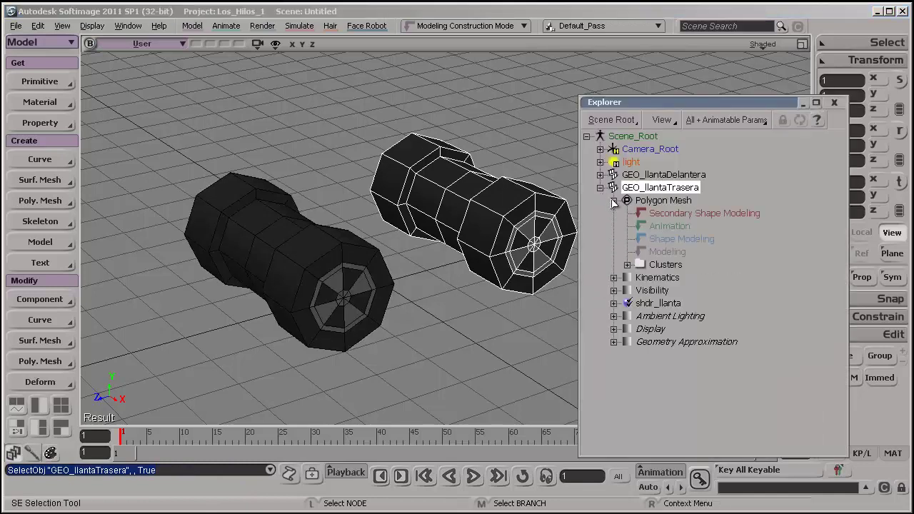
click(627, 265)
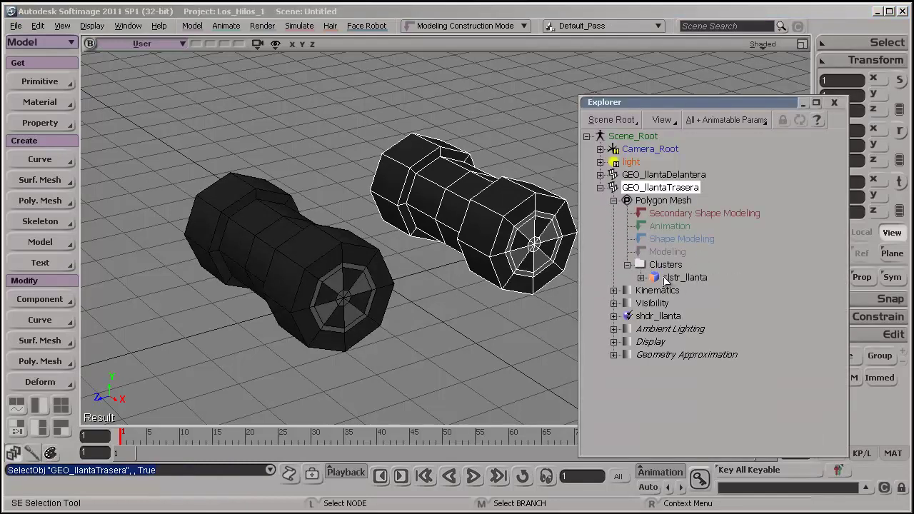
click(671, 278)
click(627, 264)
click(613, 200)
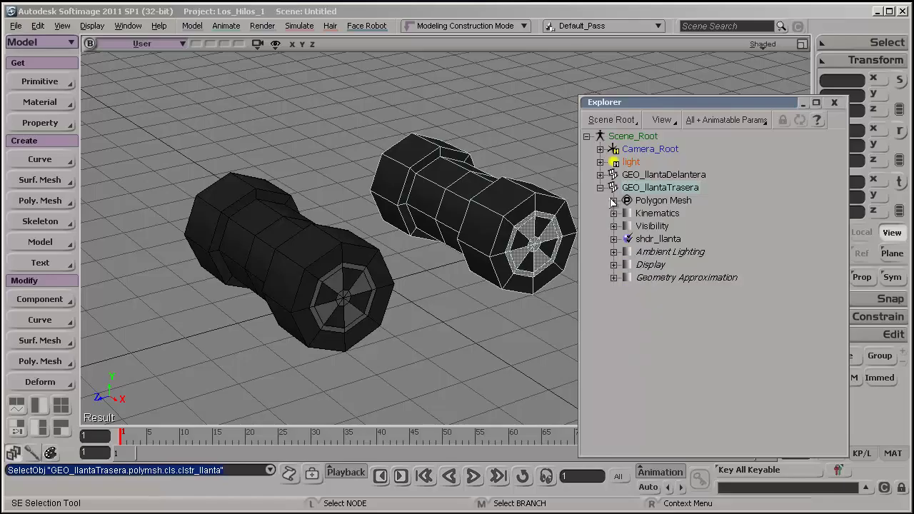
click(600, 187)
click(832, 103)
click(481, 334)
mouse_move(481, 334)
mouse_down()
mouse_move(516, 300)
mouse_move(532, 317)
mouse_move(499, 312)
mouse_move(537, 323)
mouse_move(498, 318)
mouse_move(478, 336)
mouse_up()
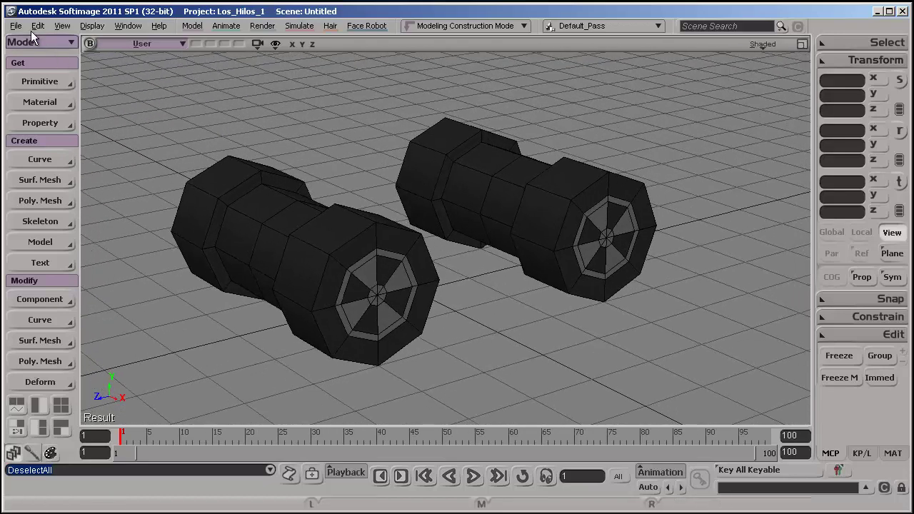